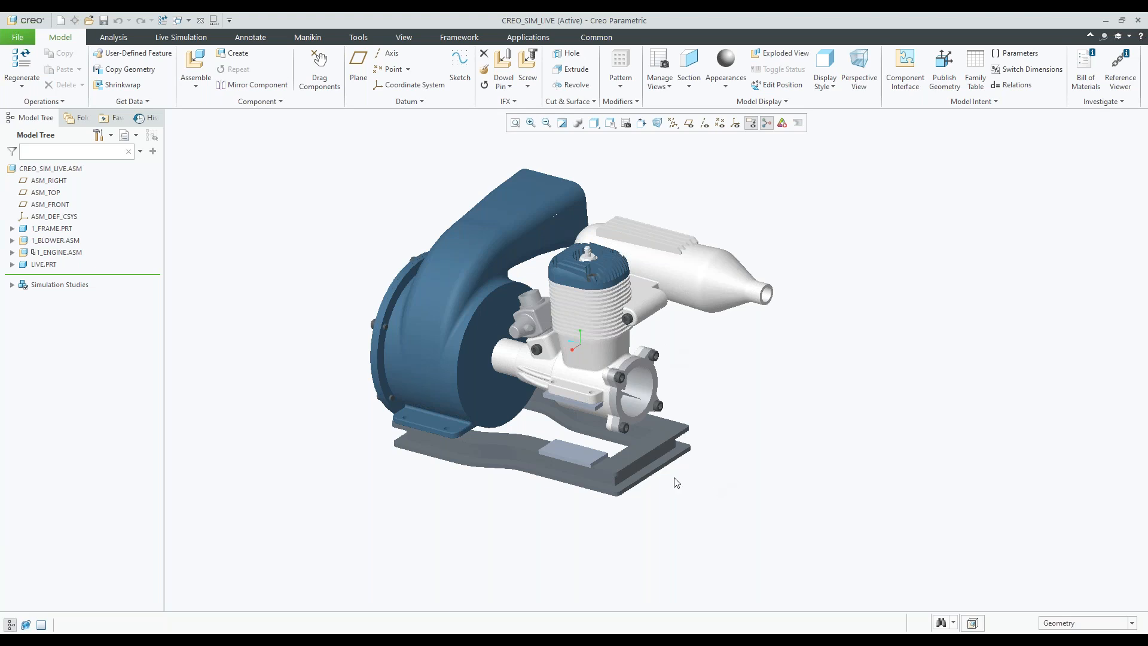
# Activate LIVE.PRT within the assembly for in-context editing
pyautogui.moveTo(674, 482); pyautogui.dragTo(599, 446, button='middle')
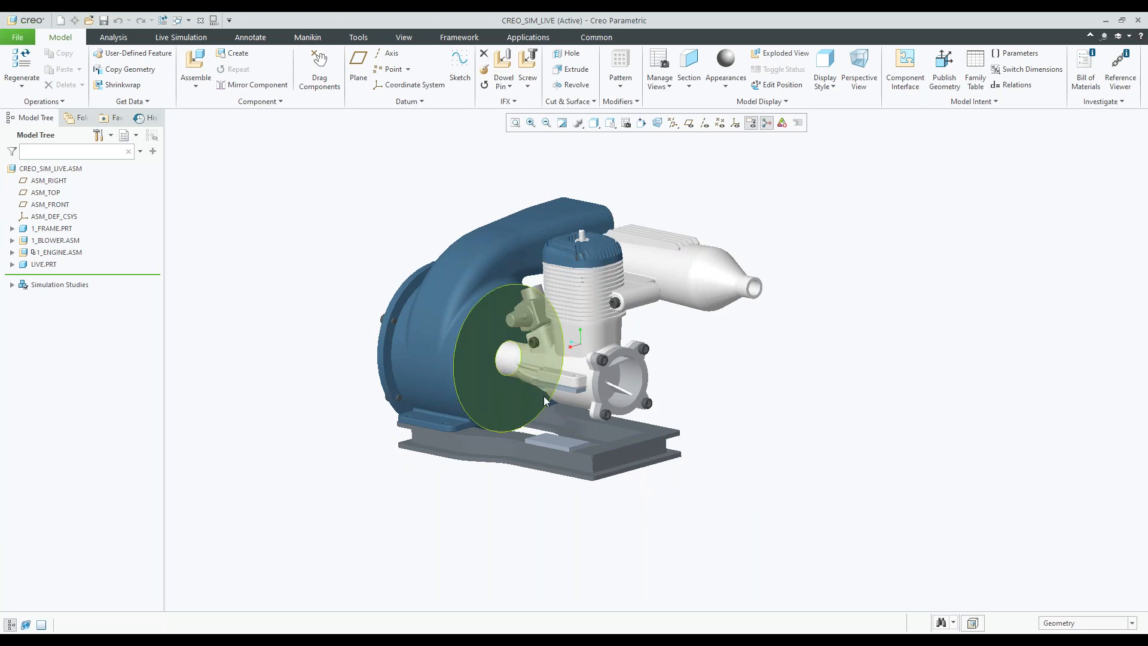
pyautogui.scroll(-2, 565, 406)
pyautogui.scroll(-1, 565, 402)
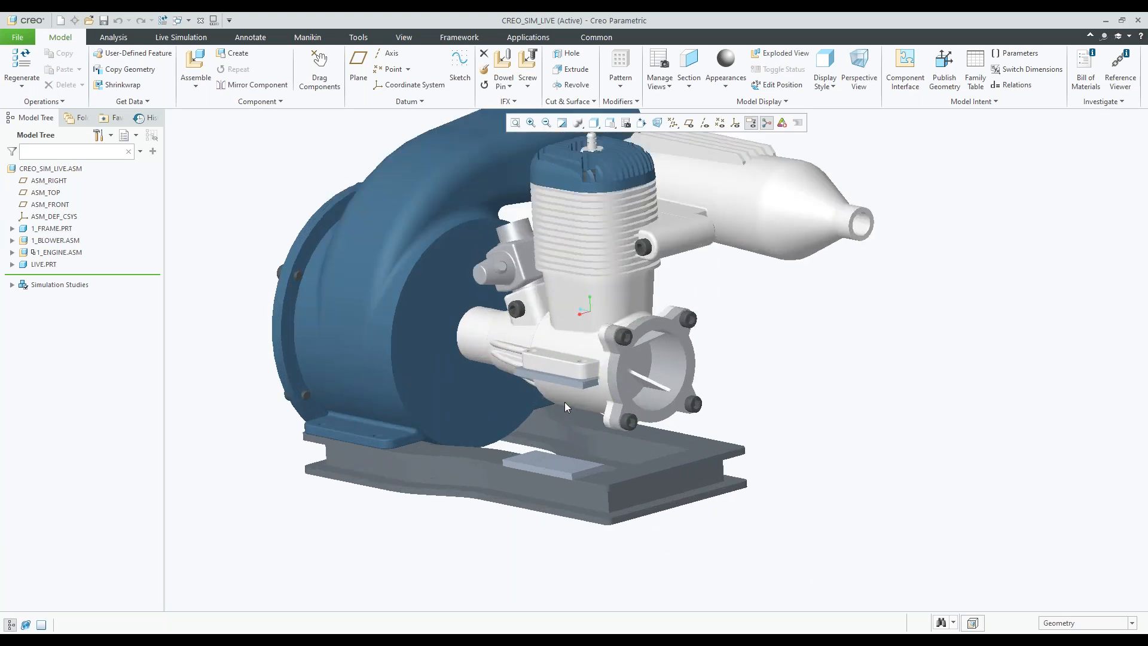
pyautogui.scroll(-2, 565, 402)
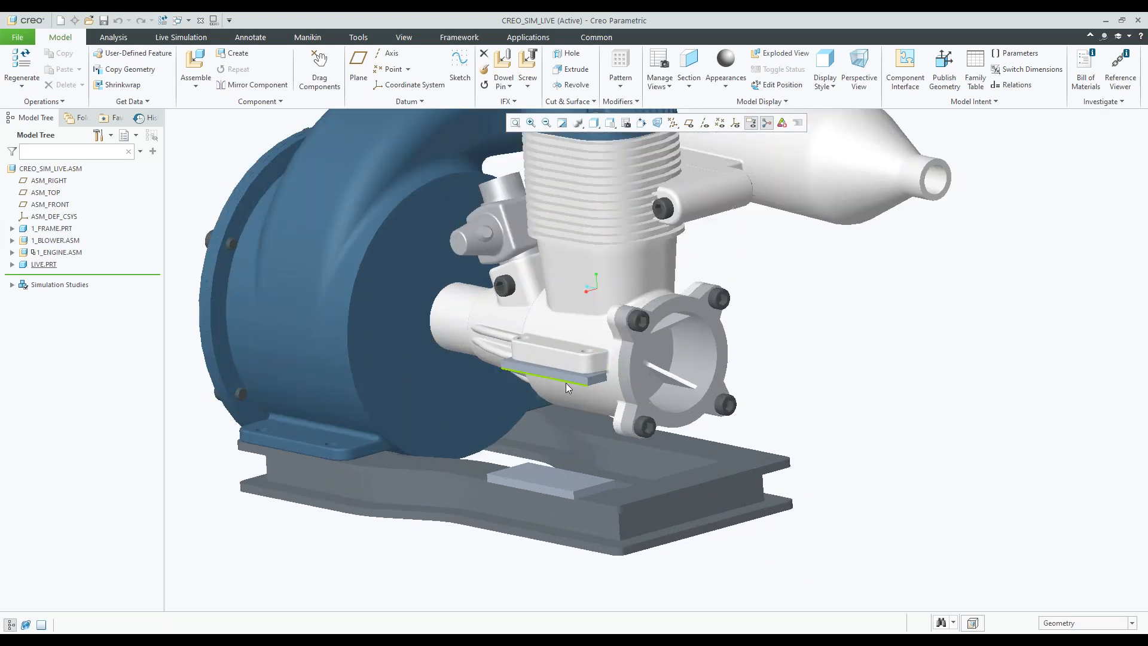
pyautogui.click(38, 265)
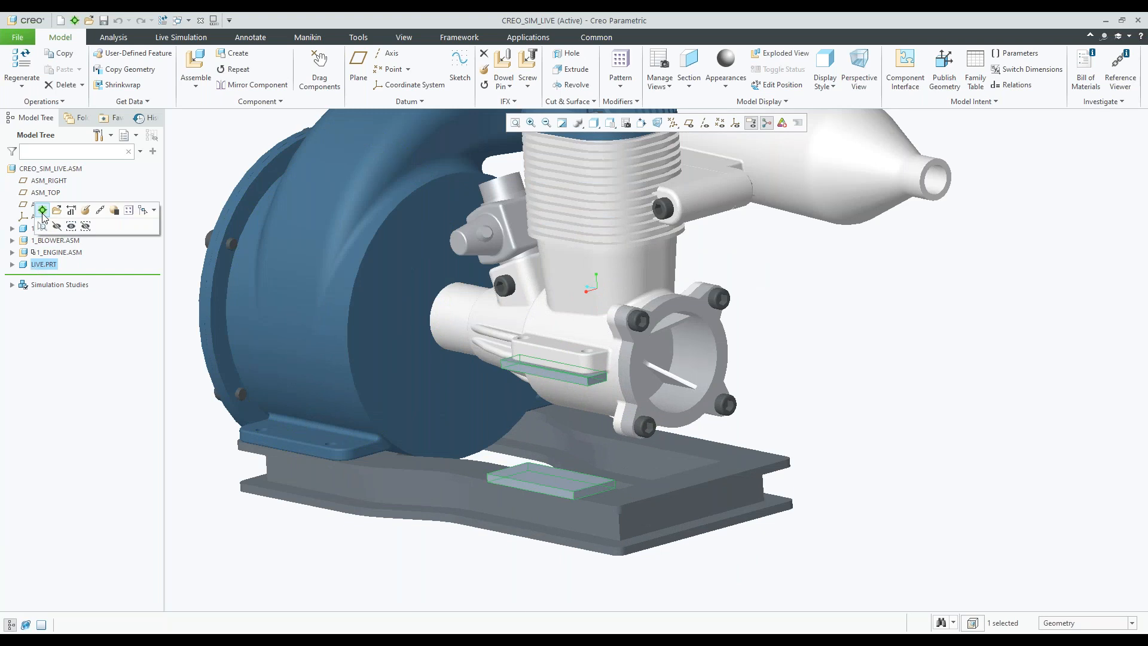
pyautogui.click(42, 211)
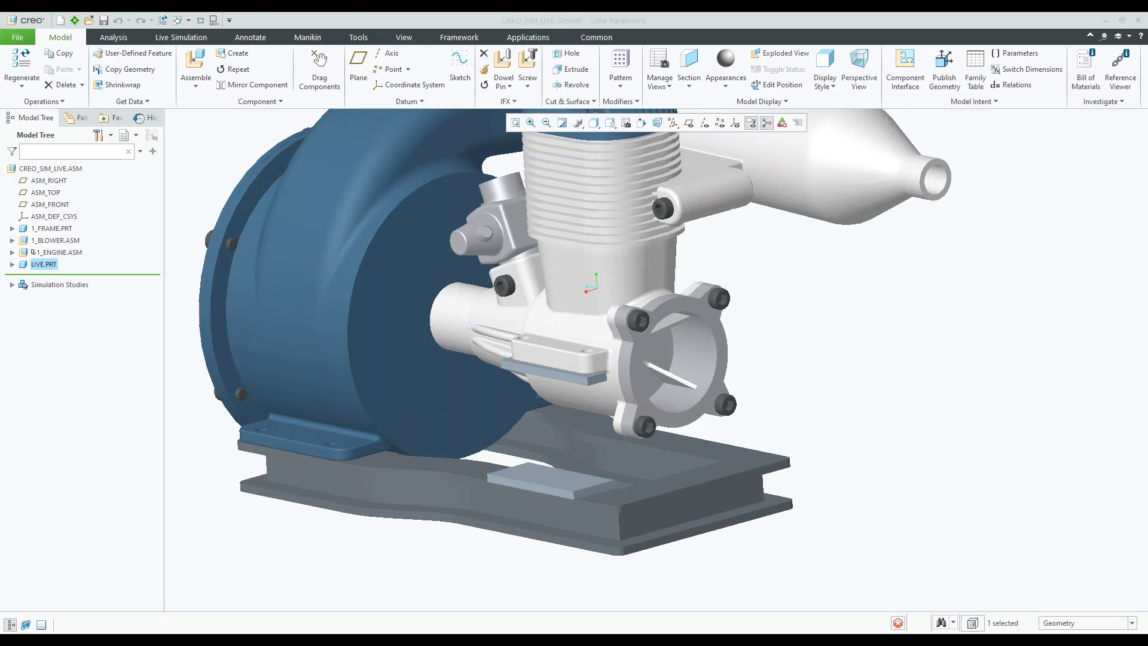
# Extrude the SHAPE1 sketch as a solid, with side 1 ending To Selected at the upper plate's end face
pyautogui.click(50, 361)
pyautogui.click(57, 385)
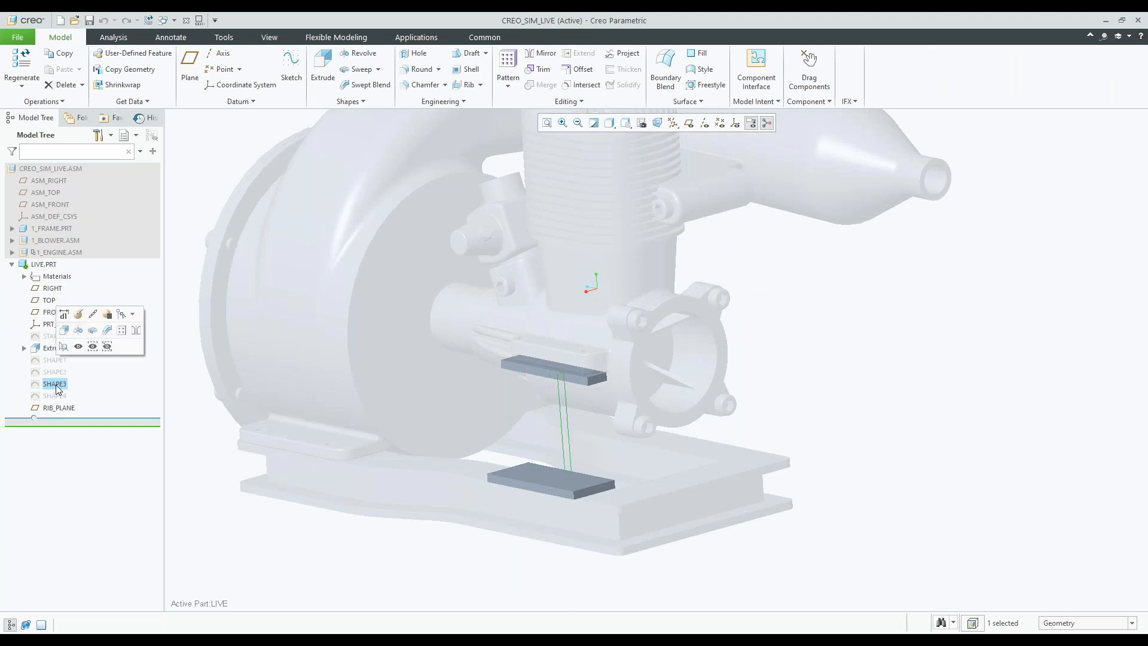
pyautogui.click(50, 361)
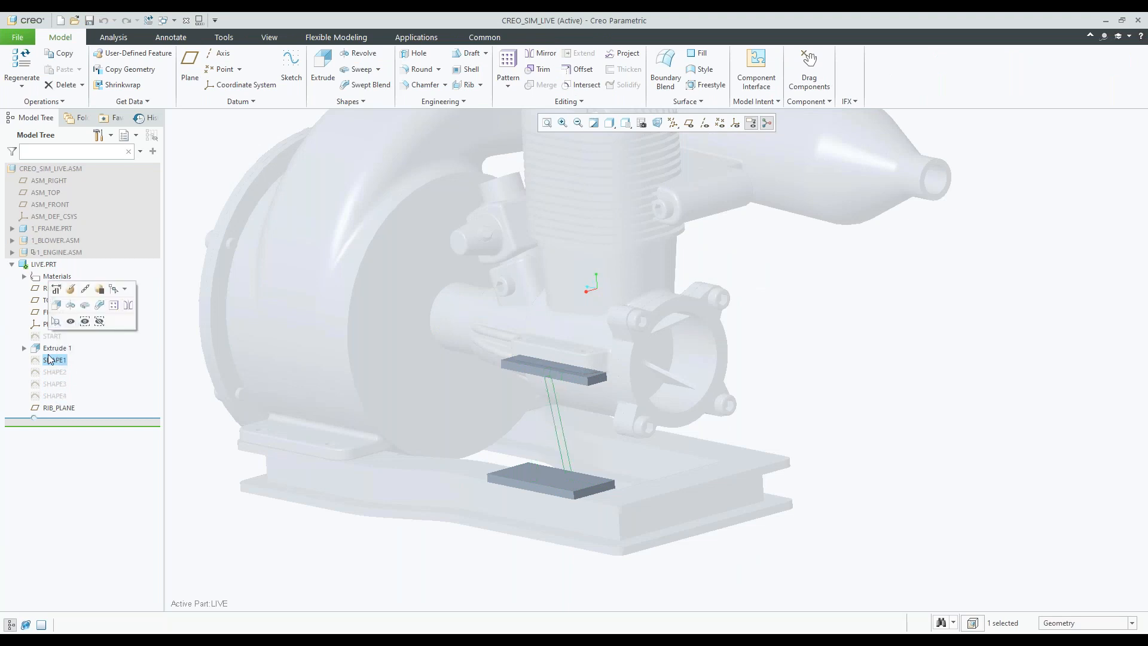
pyautogui.click(56, 306)
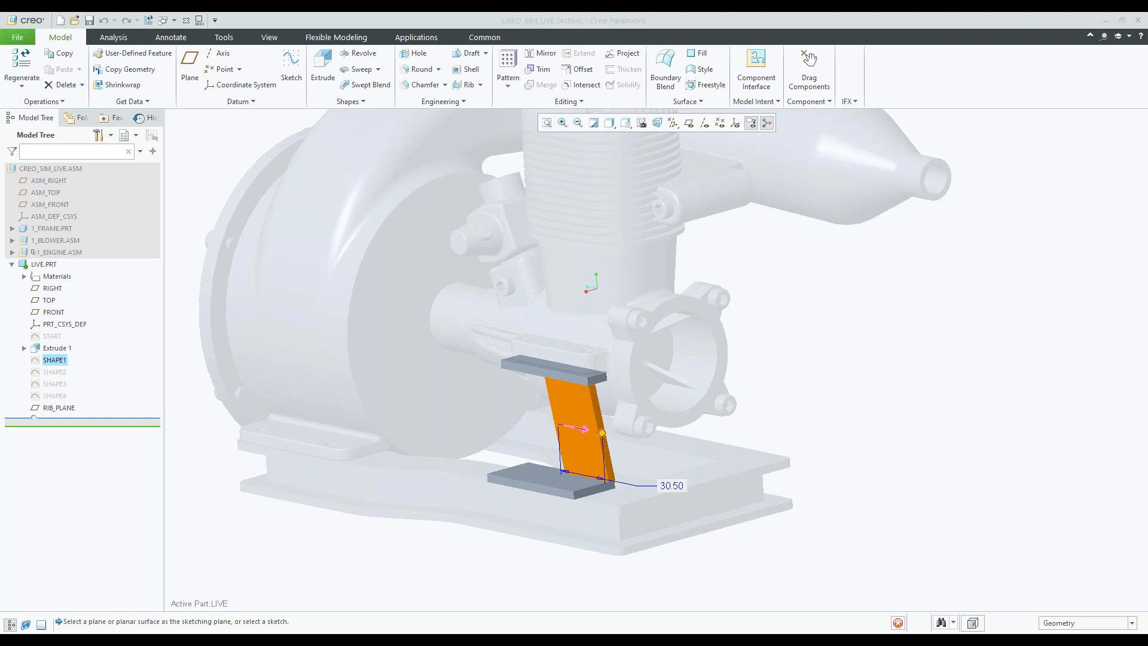
pyautogui.rightClick(603, 432)
pyautogui.click(634, 520)
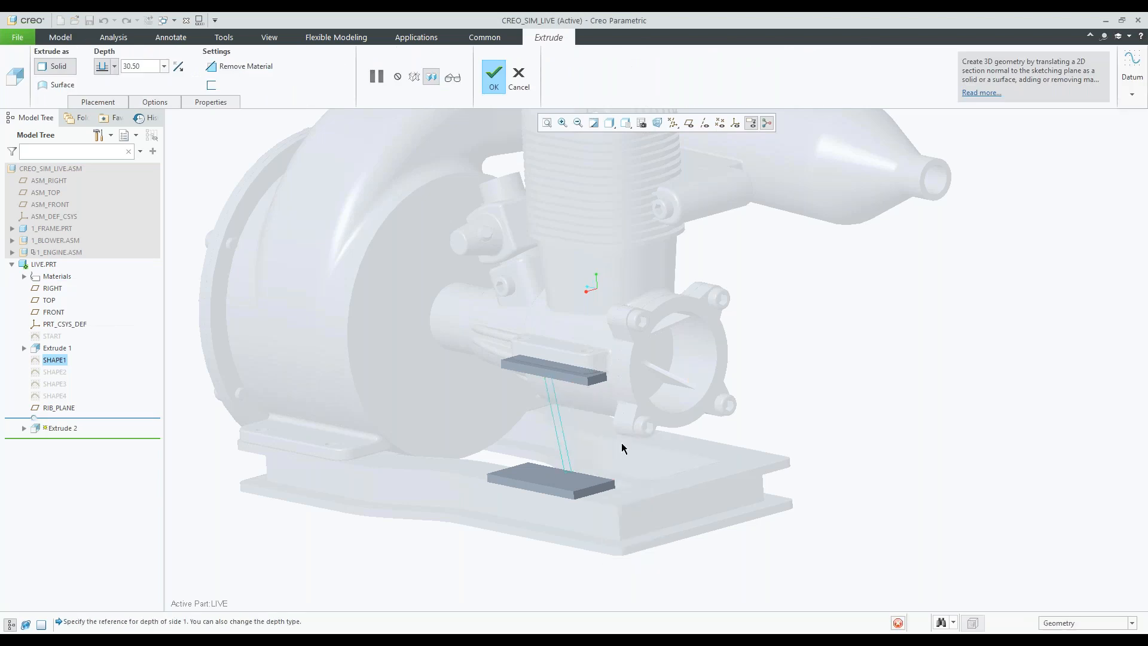
pyautogui.scroll(-5, 597, 379)
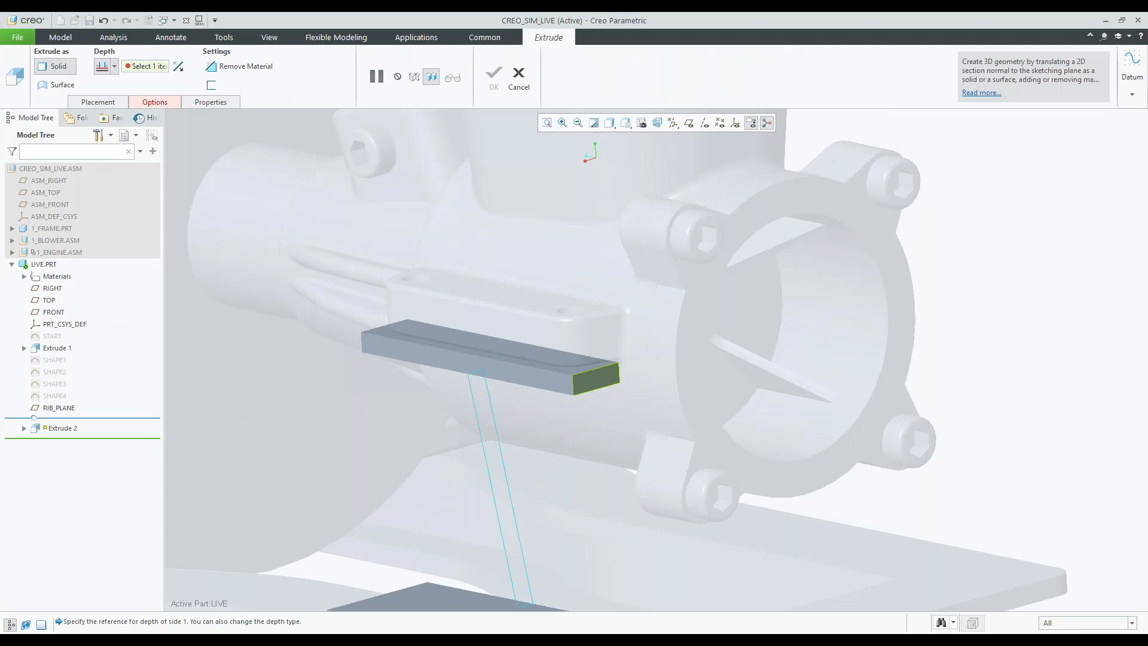
pyautogui.click(596, 378)
pyautogui.scroll(1, 595, 380)
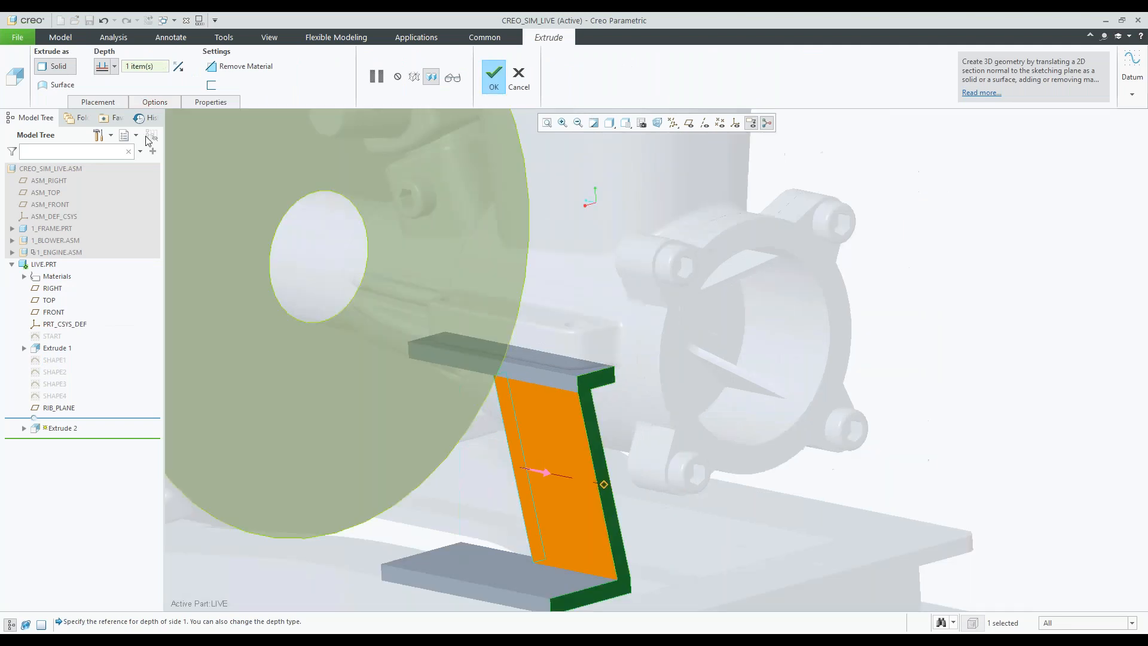
# Set the extrusion's side 2 to To Selected, ending at the opposite end face of the plates, and complete the feature
pyautogui.click(155, 102)
pyautogui.click(228, 197)
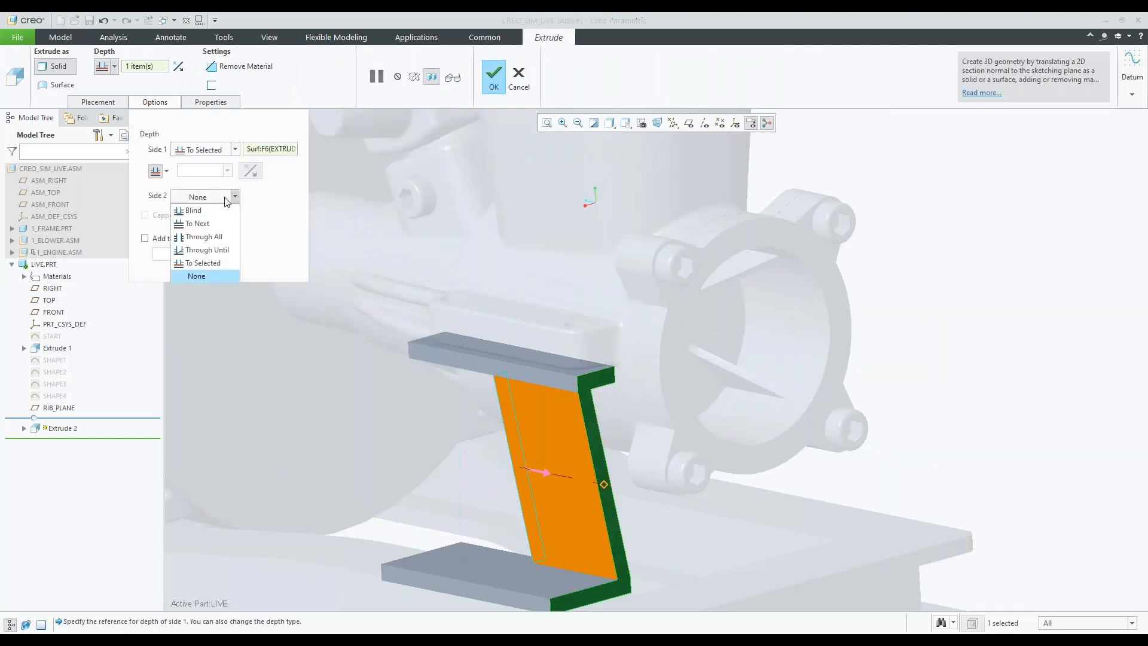
pyautogui.click(204, 263)
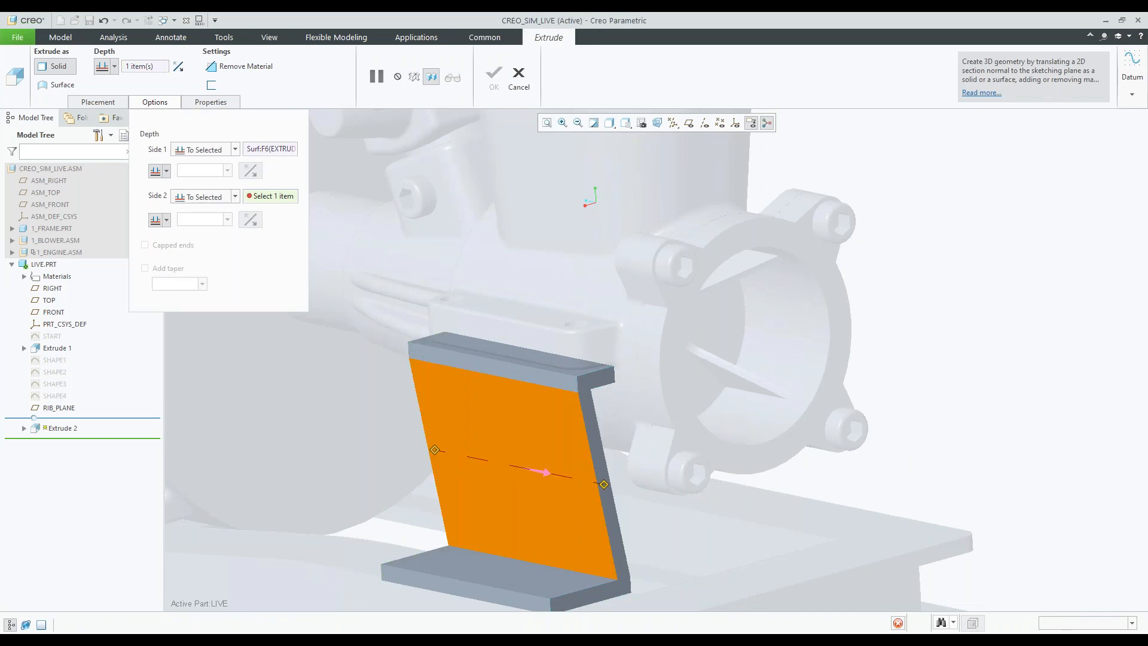
pyautogui.scroll(1, 484, 461)
pyautogui.scroll(1, 485, 461)
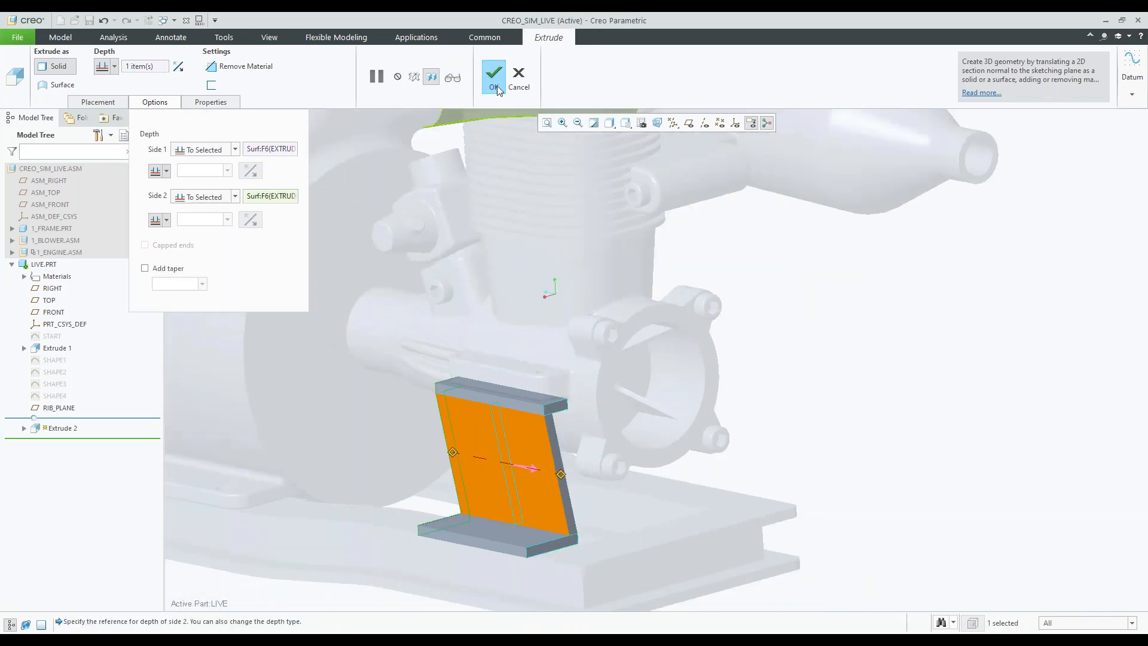
pyautogui.click(497, 85)
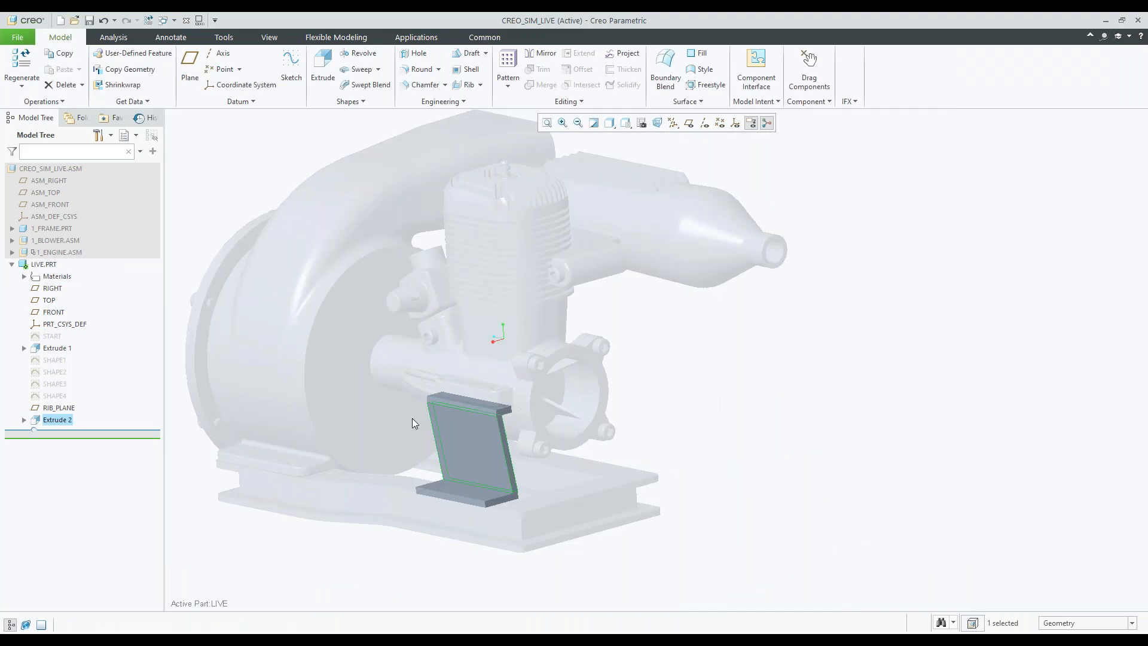
# Open LIVE.PRT in its own window
pyautogui.moveTo(413, 424); pyautogui.dragTo(644, 410, button='middle')
pyautogui.scroll(-4, 471, 433)
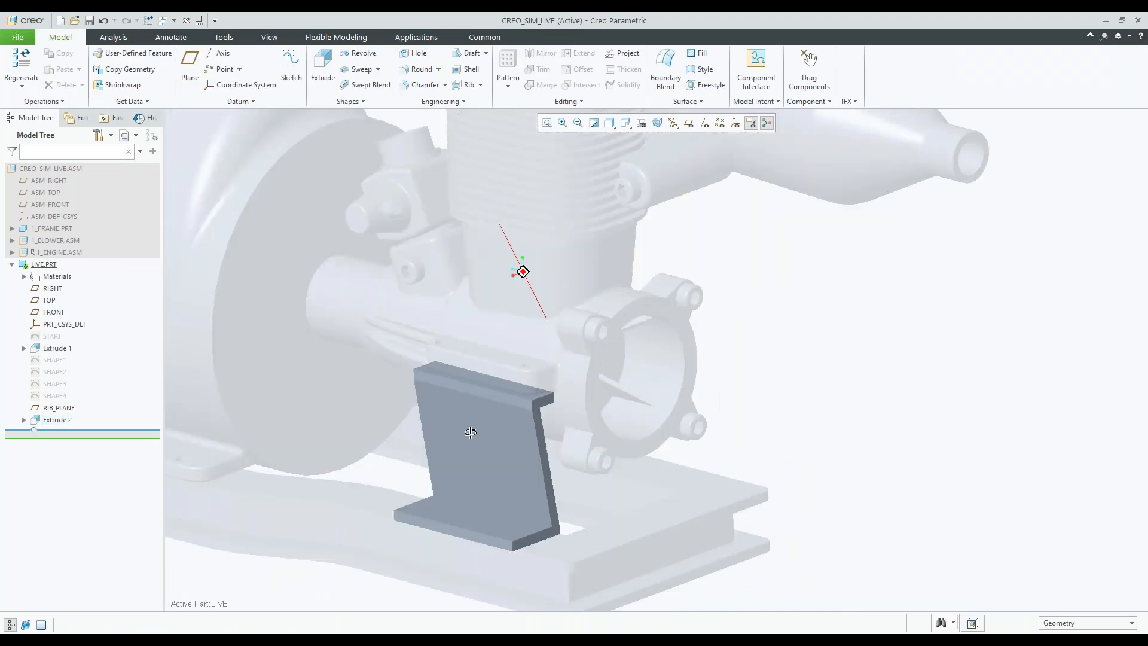
pyautogui.moveTo(471, 433); pyautogui.dragTo(491, 433, button='middle')
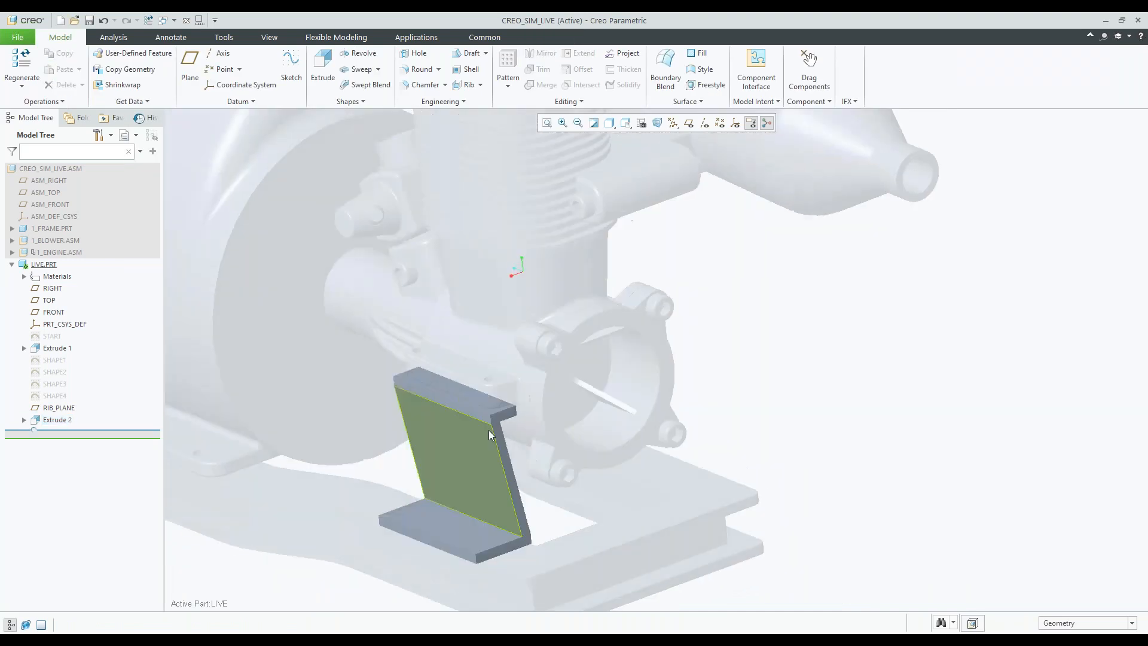
pyautogui.click(45, 266)
pyautogui.click(52, 212)
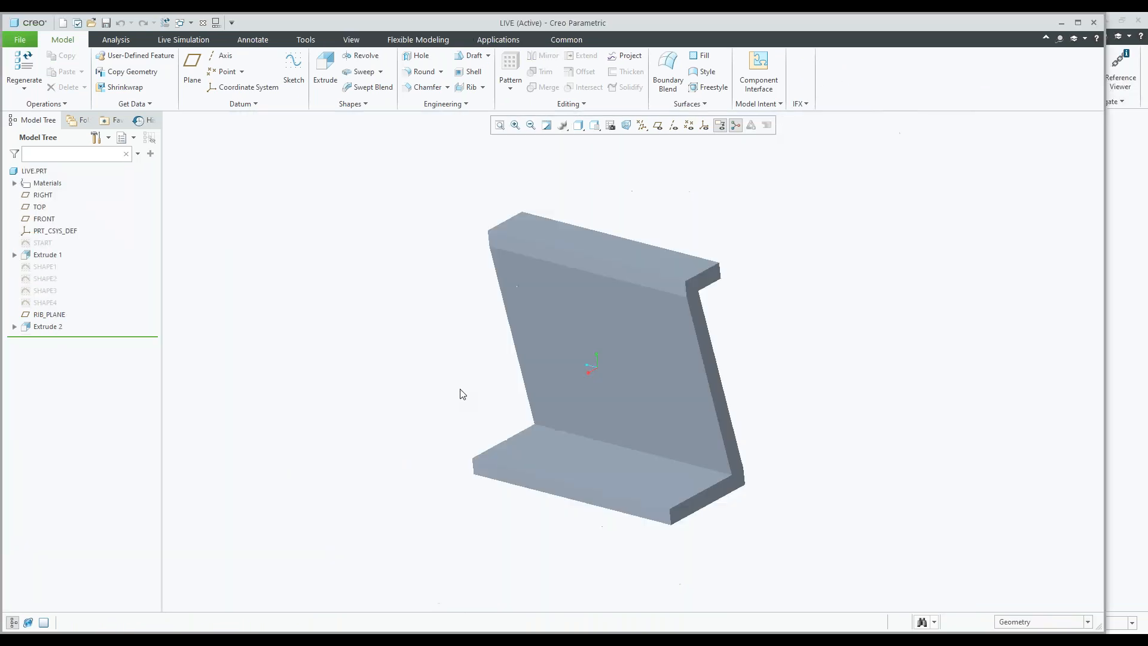
pyautogui.moveTo(461, 392)
pyautogui.mouseDown(button='middle')
pyautogui.moveTo(392, 414)
pyautogui.moveTo(428, 361)
pyautogui.mouseUp(button='middle')
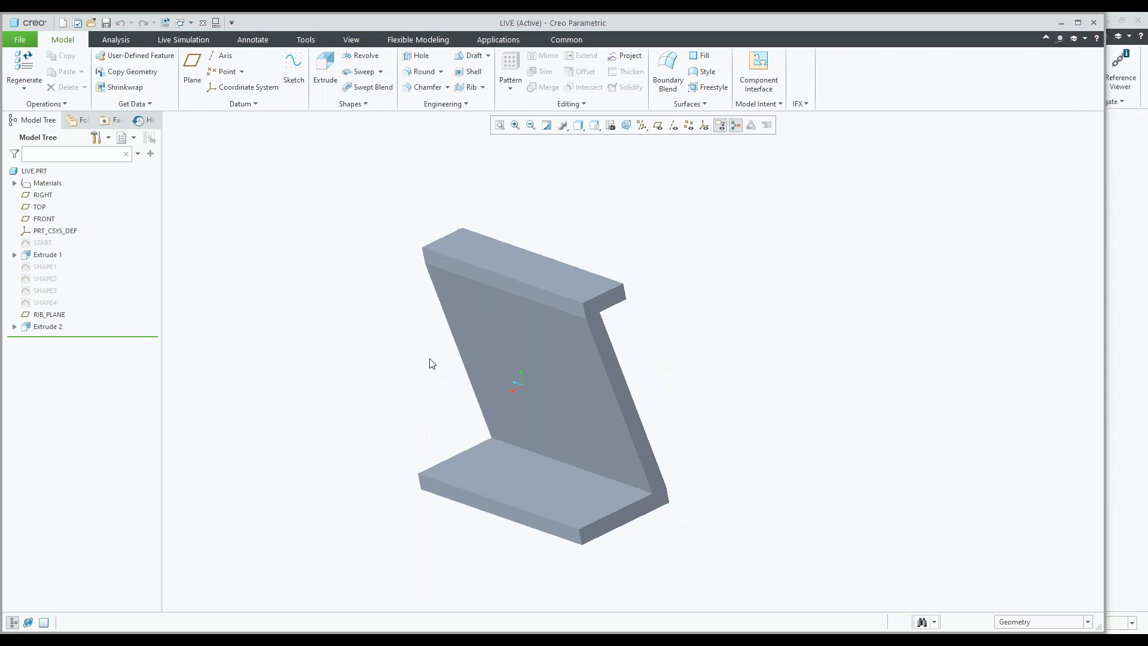
# Switch to Live Simulation and apply a fixed constraint to the underside of the bracket's base plate
pyautogui.click(184, 42)
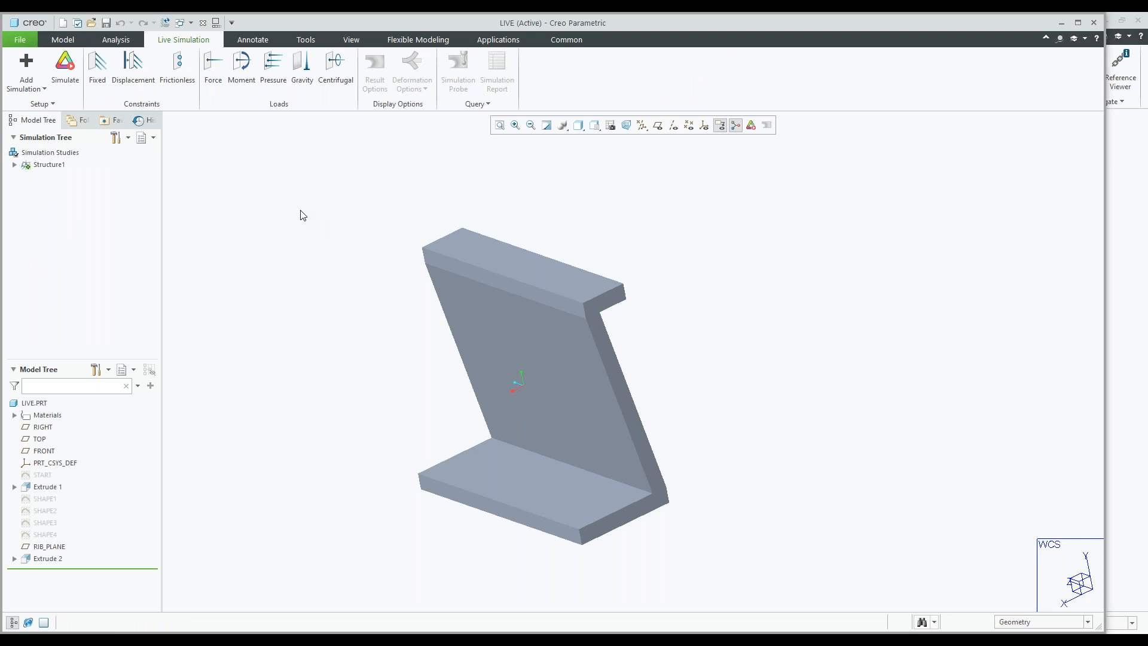
pyautogui.click(45, 89)
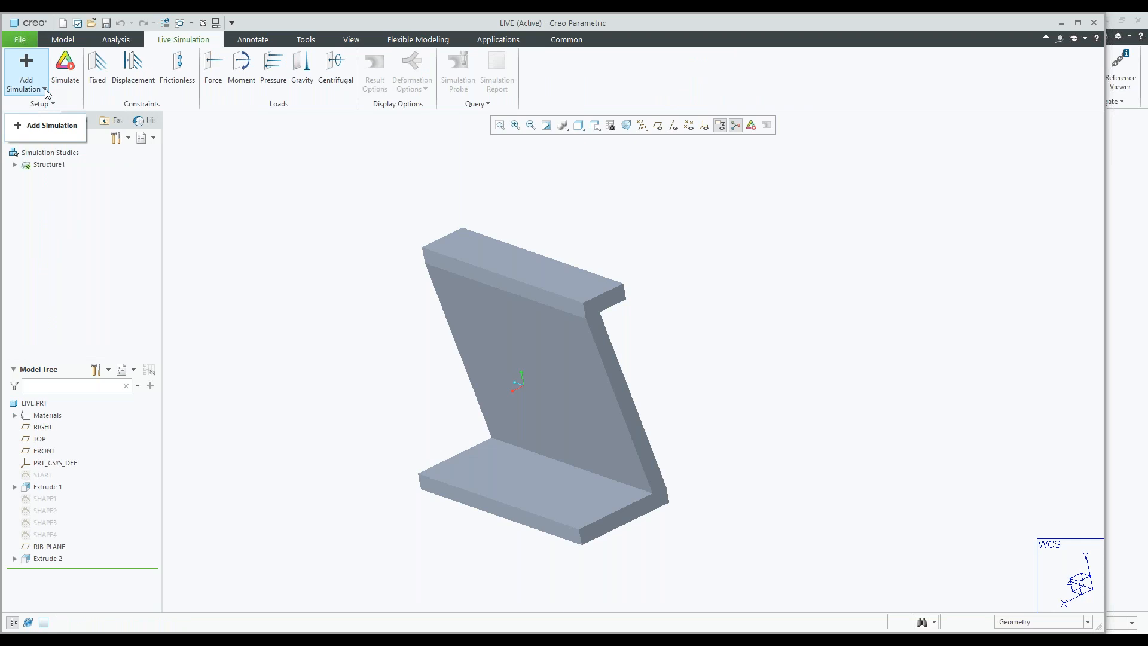
pyautogui.click(45, 89)
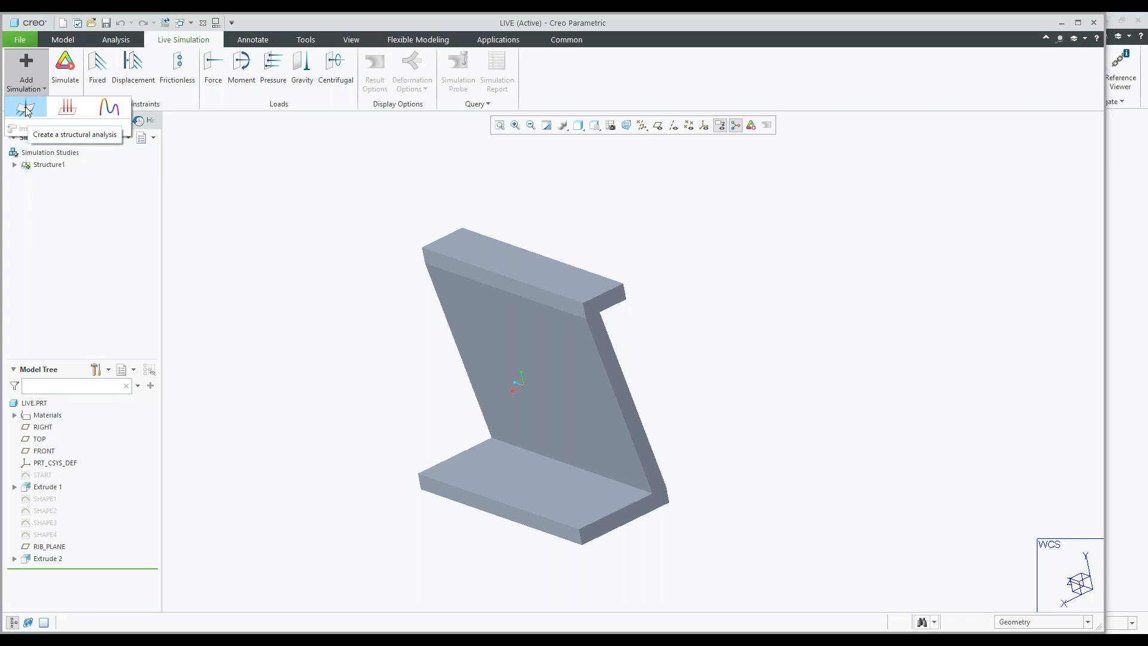
pyautogui.click(90, 69)
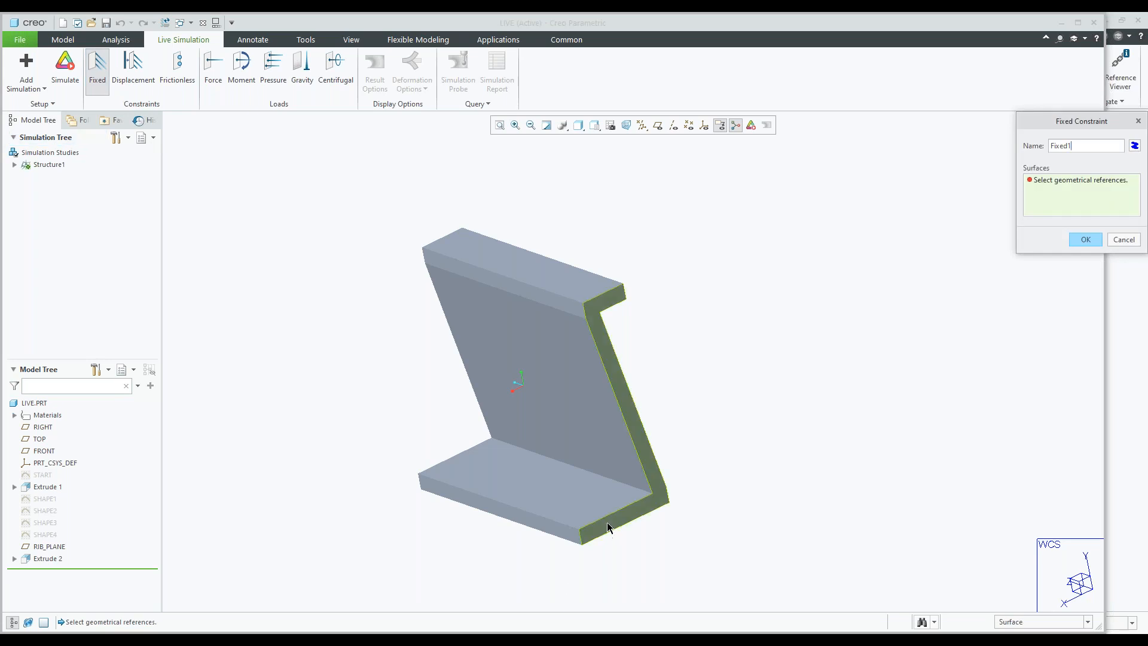
pyautogui.click(575, 504)
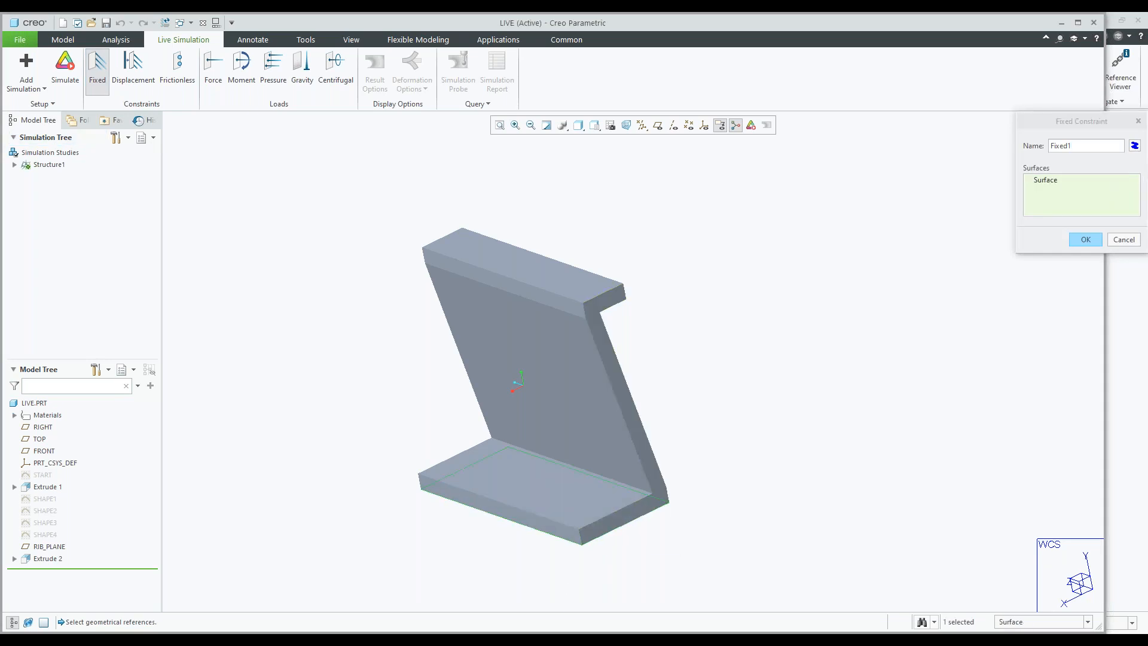
pyautogui.click(1086, 238)
pyautogui.click(1086, 239)
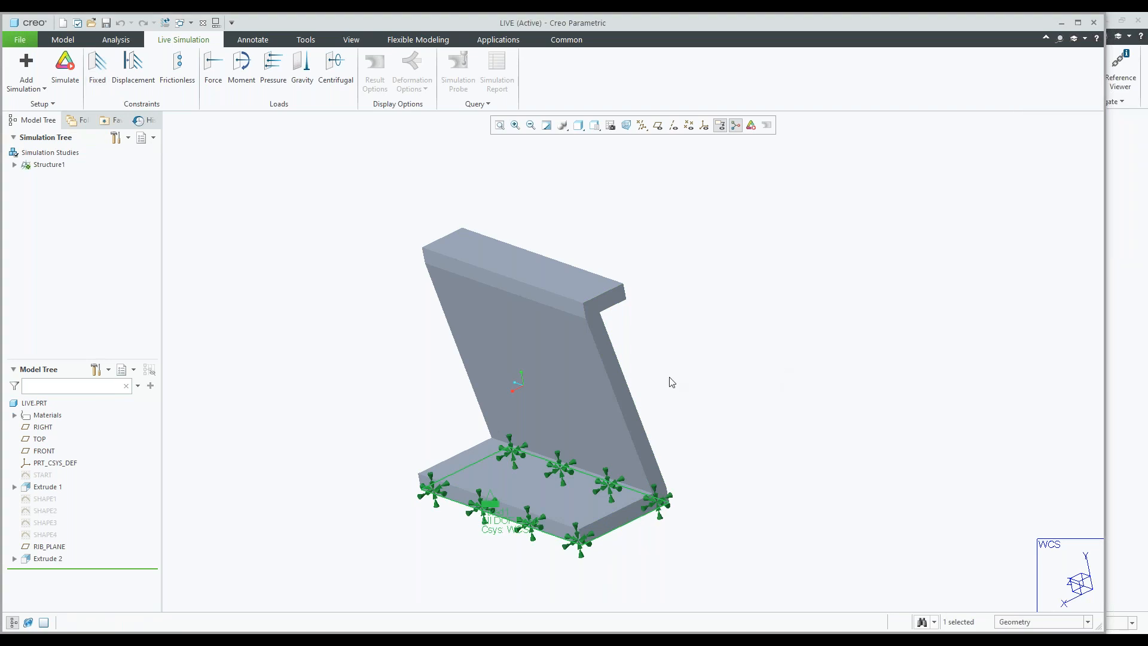
pyautogui.moveTo(674, 379)
pyautogui.mouseDown(button='middle')
pyautogui.moveTo(669, 359)
pyautogui.moveTo(672, 374)
pyautogui.mouseUp(button='middle')
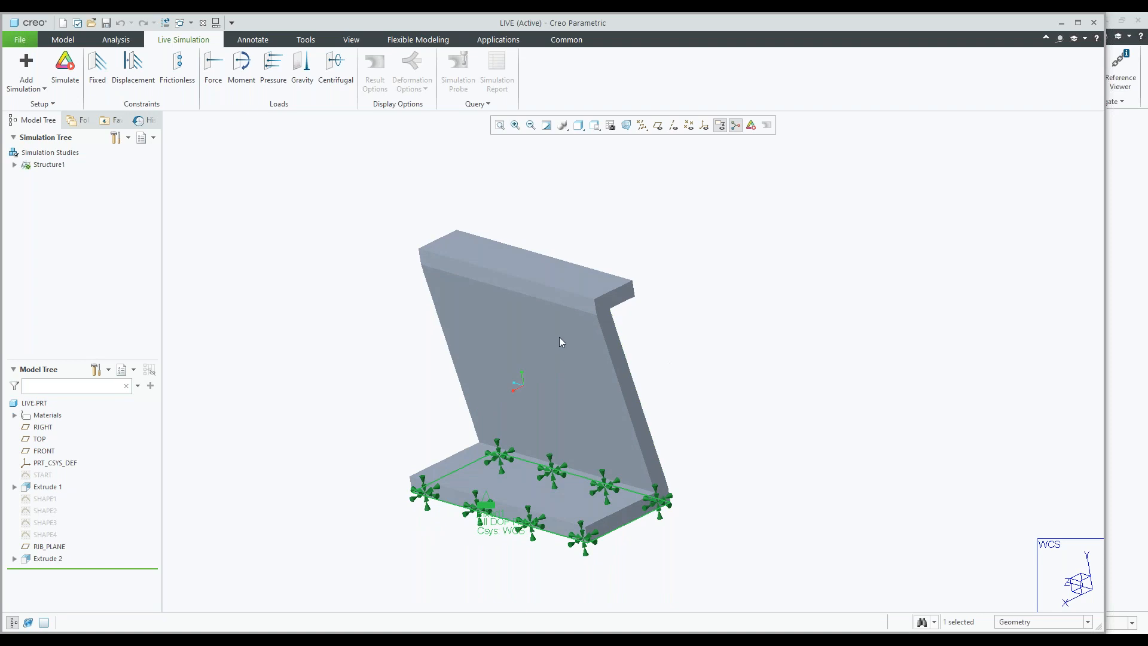
# Apply a force load to the top face of the upper plate with a Y component of -100 lbf
pyautogui.click(213, 78)
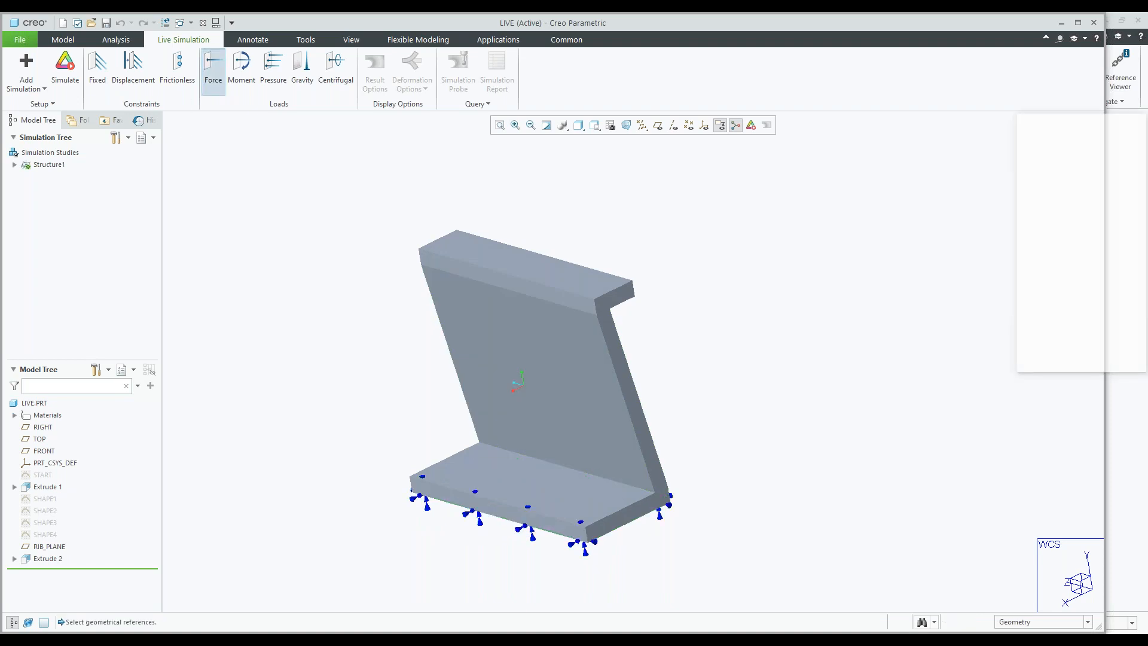
pyautogui.click(526, 260)
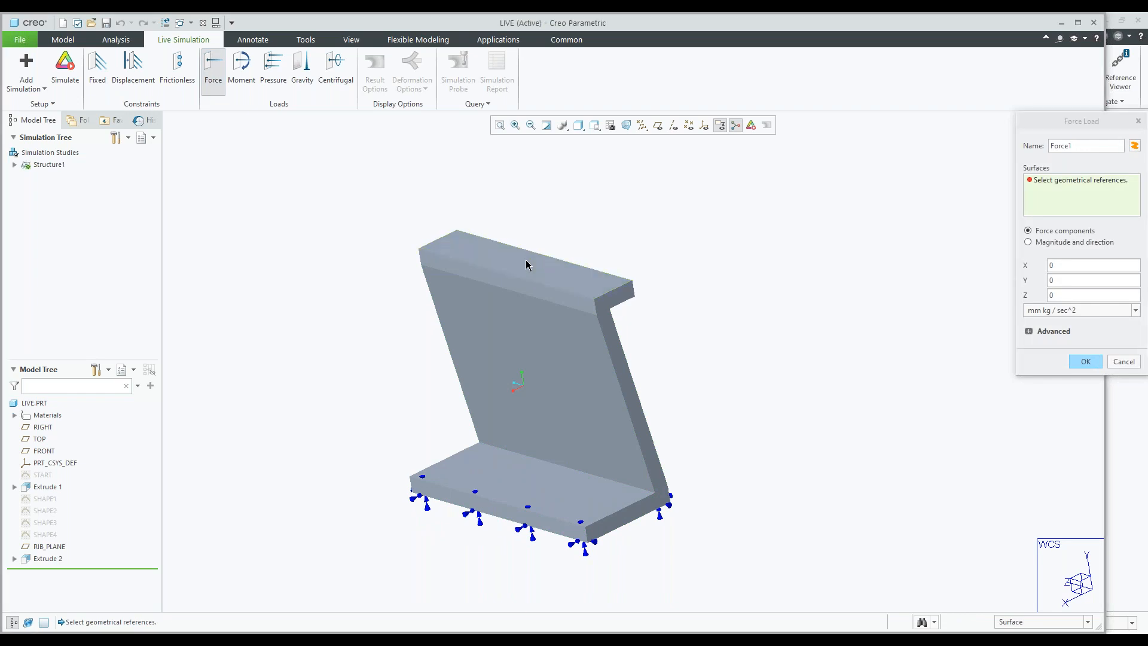
pyautogui.click(1136, 311)
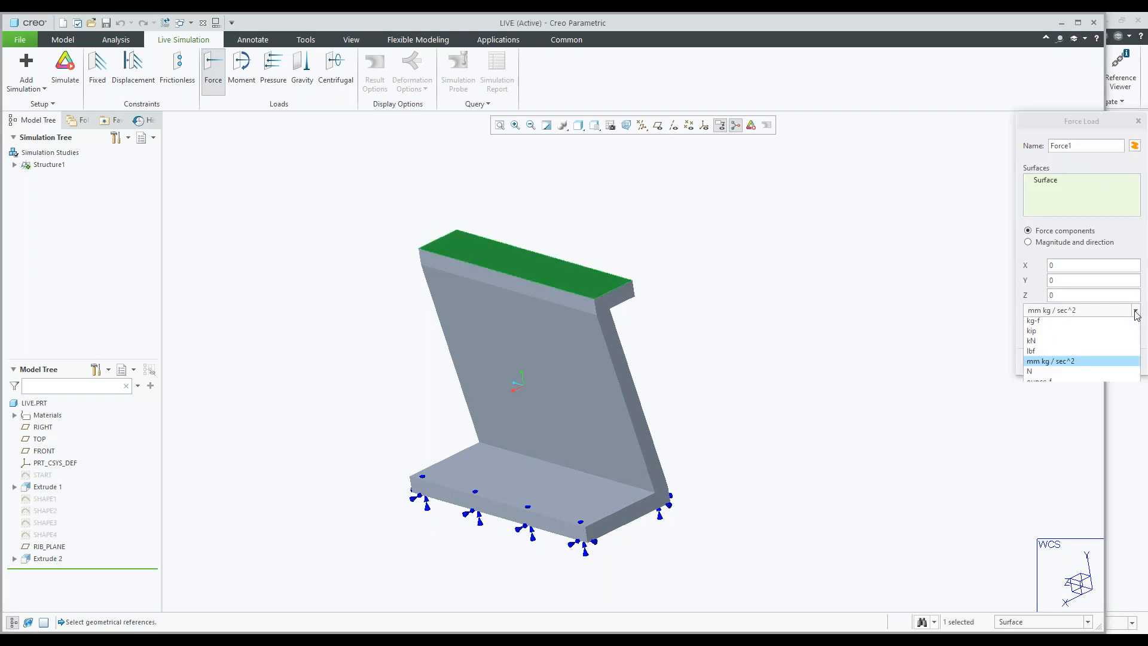
pyautogui.click(1034, 351)
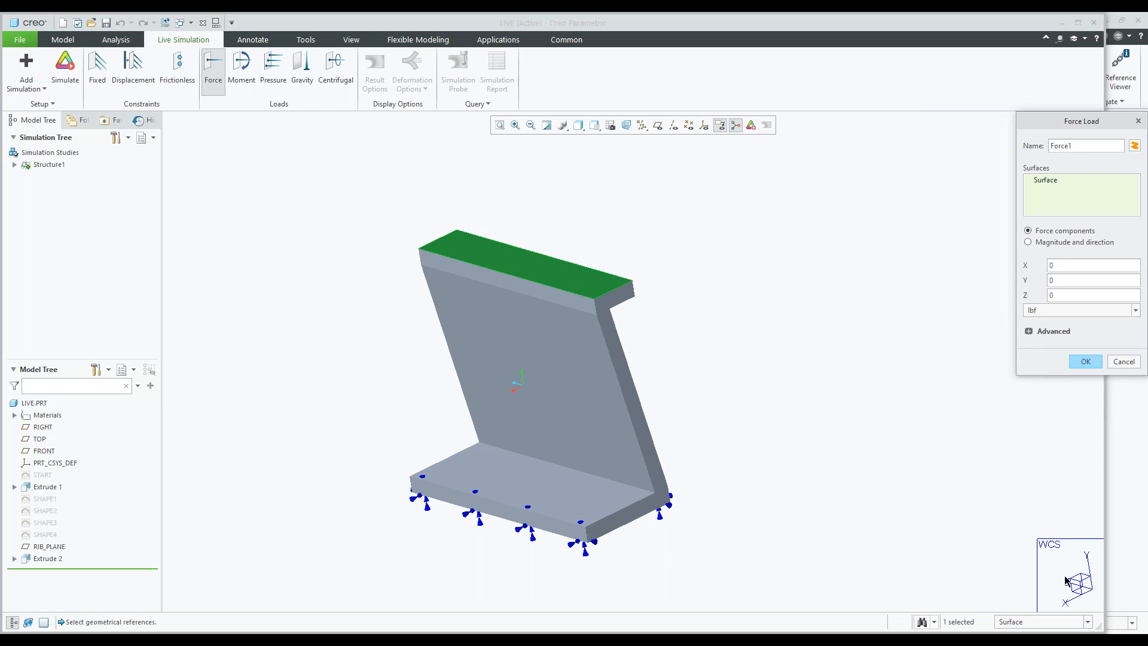
pyautogui.moveTo(1066, 578)
pyautogui.mouseDown(button='middle')
pyautogui.moveTo(1060, 568)
pyautogui.moveTo(1062, 578)
pyautogui.mouseUp(button='middle')
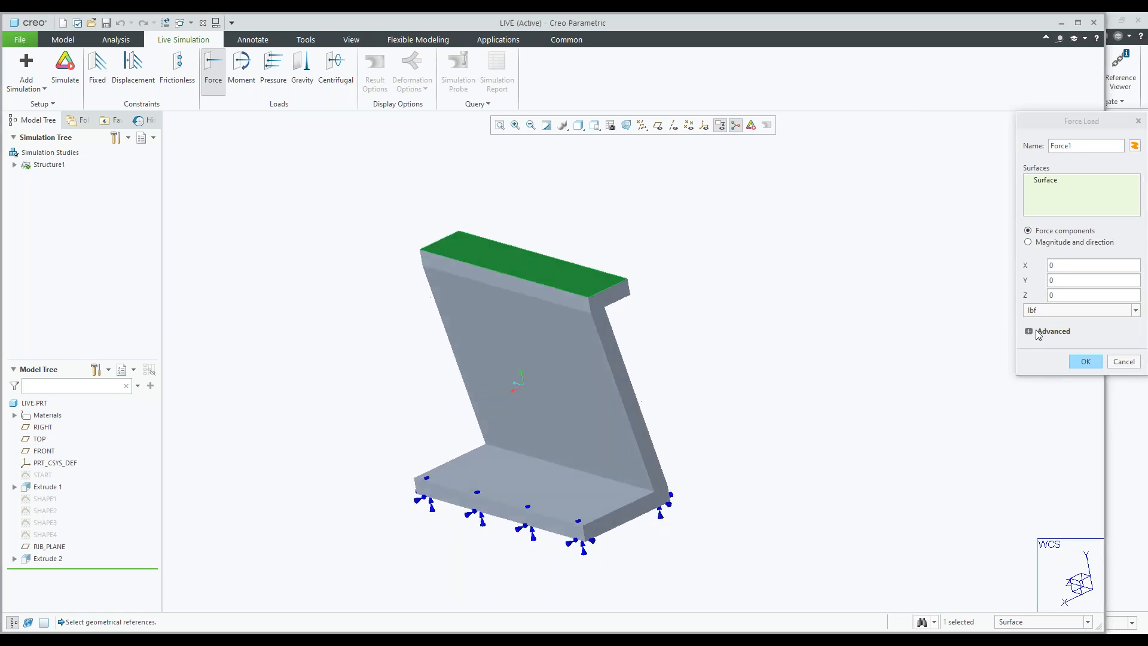
pyautogui.doubleClick(1055, 280)
pyautogui.write('-100')
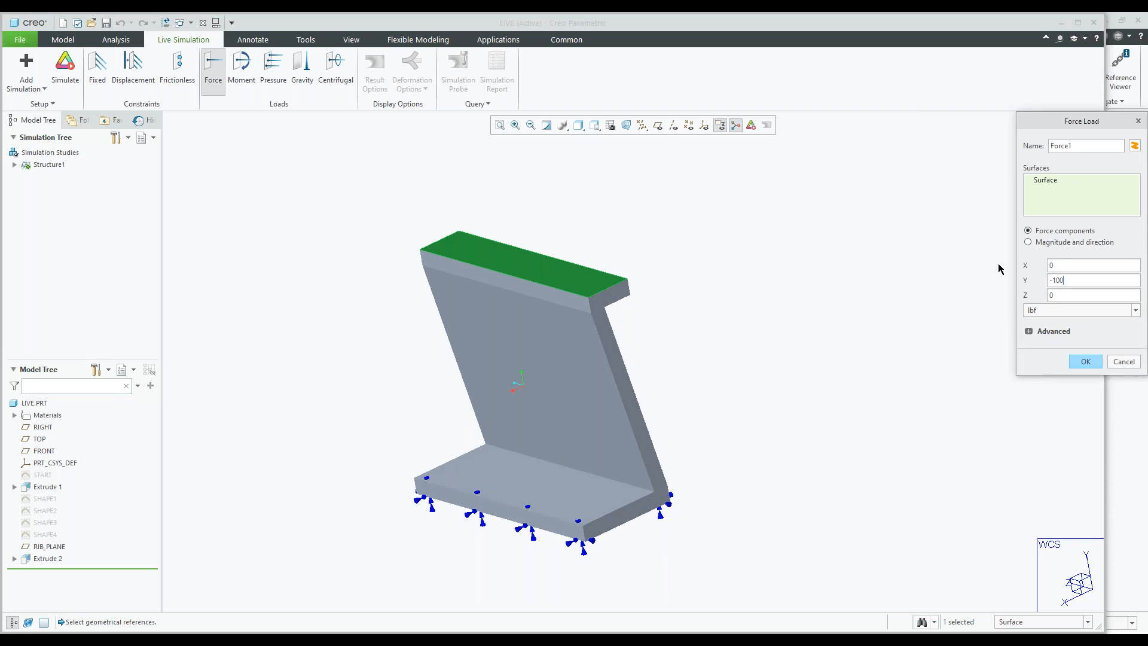
pyautogui.click(1086, 362)
# Run the live structural simulation on the bracket to display its Von Mises stress
pyautogui.moveTo(580, 286)
pyautogui.mouseDown(button='middle')
pyautogui.moveTo(541, 268)
pyautogui.moveTo(532, 291)
pyautogui.moveTo(545, 298)
pyautogui.mouseUp(button='middle')
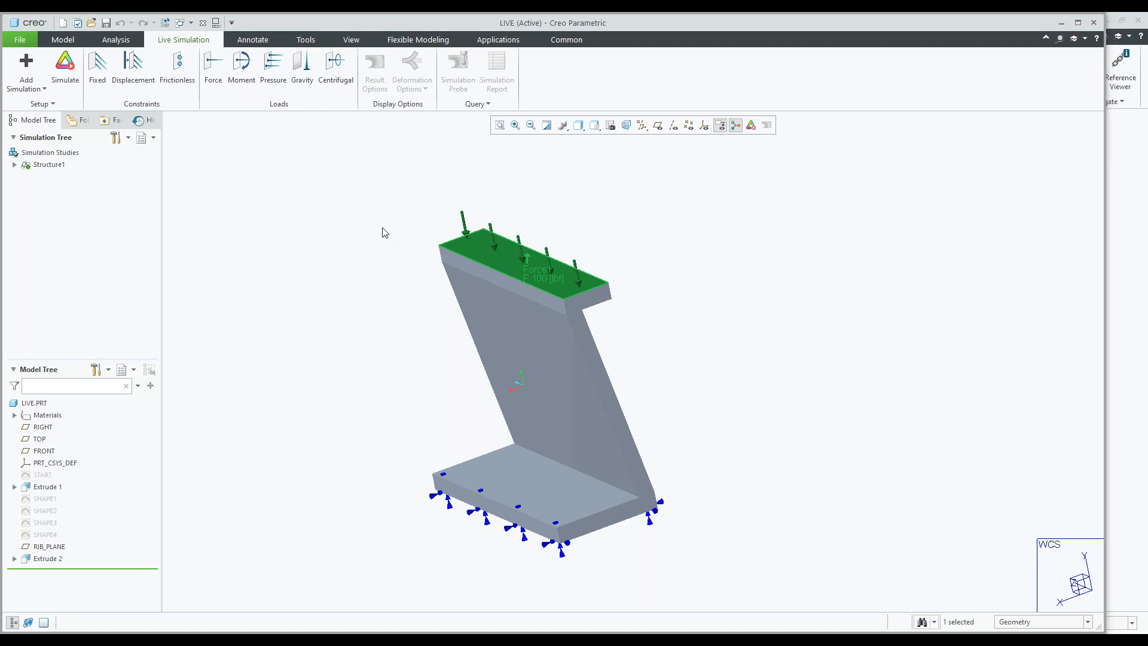
pyautogui.click(63, 72)
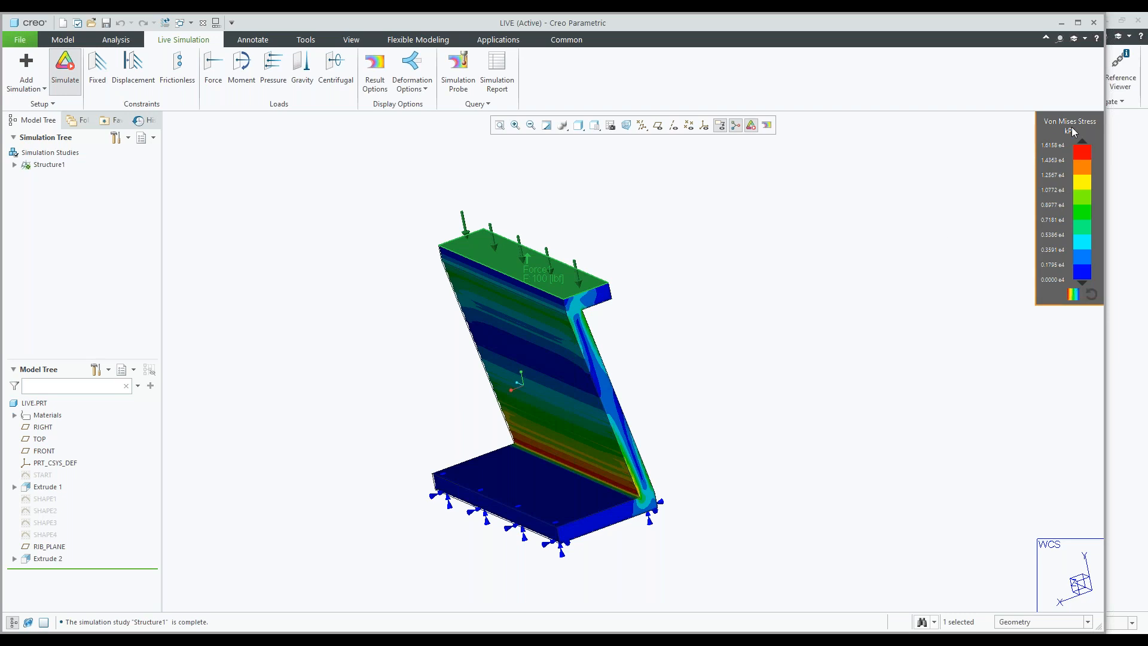
pyautogui.moveTo(554, 353)
pyautogui.mouseDown(button='middle')
pyautogui.moveTo(546, 336)
pyautogui.moveTo(554, 351)
pyautogui.mouseUp(button='middle')
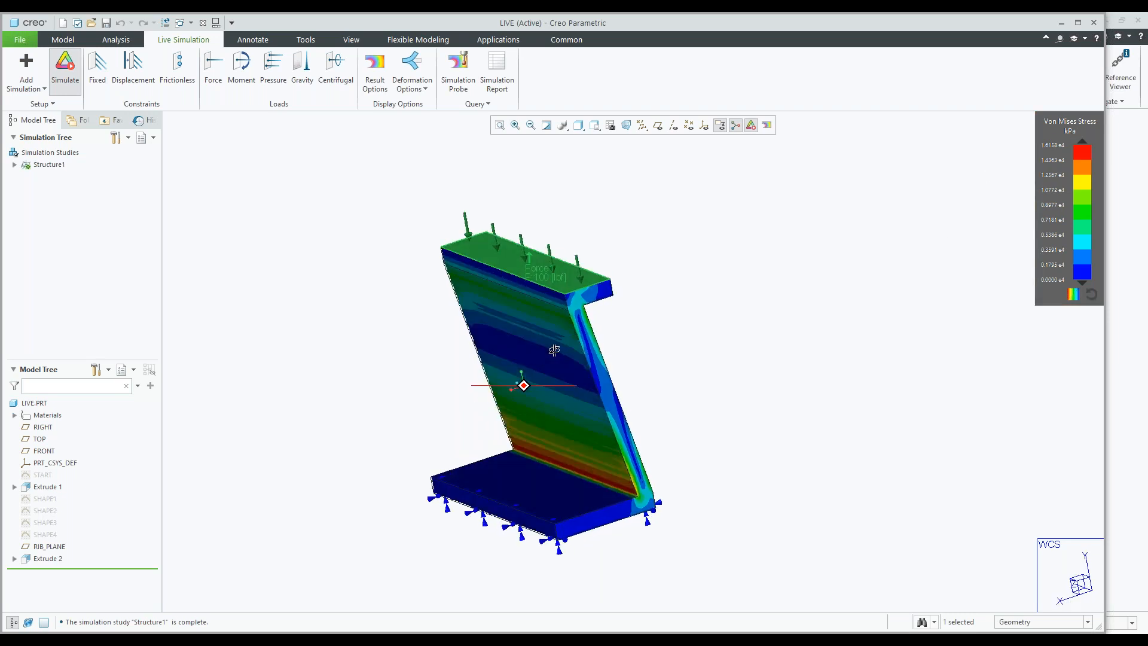
# Examine the stress at the bracket's lower bend and switch the displayed simulation result type to Deformation
pyautogui.scroll(3, 613, 504)
pyautogui.scroll(2, 612, 505)
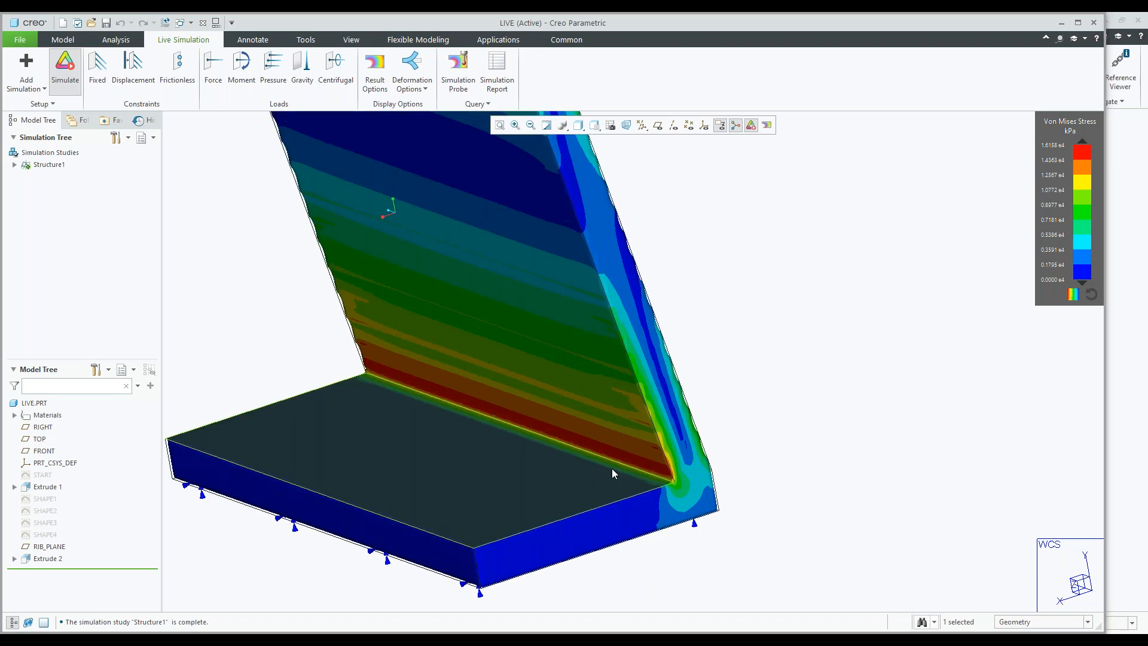
pyautogui.scroll(-5, 597, 457)
pyautogui.moveTo(592, 457); pyautogui.dragTo(576, 494, button='middle')
pyautogui.scroll(-3, 575, 494)
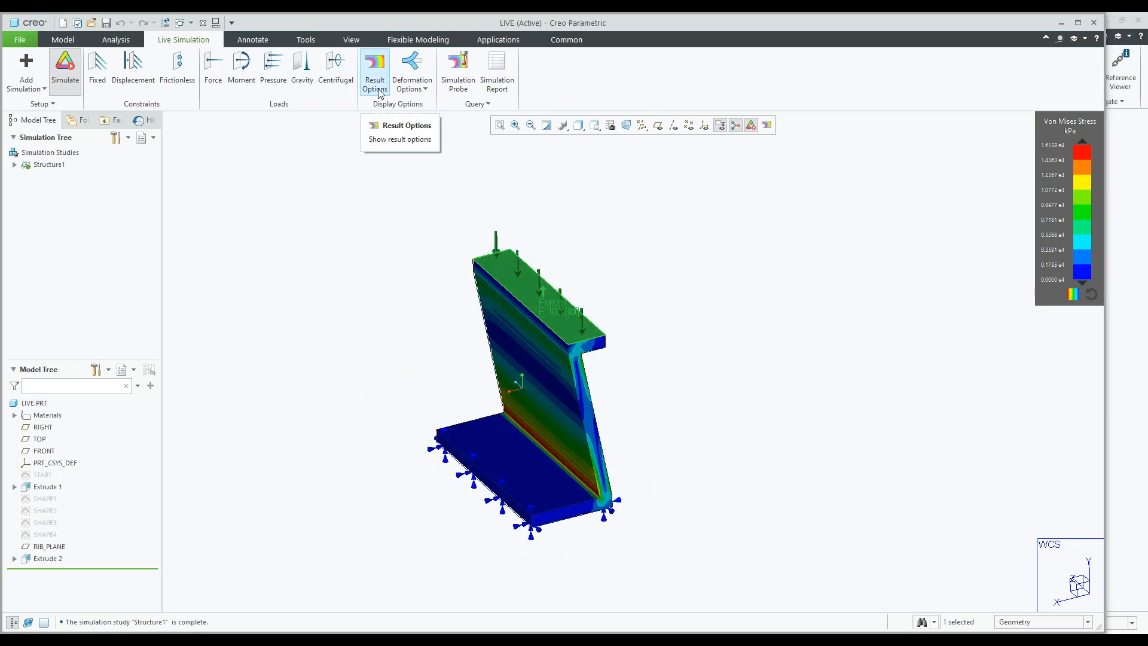
pyautogui.click(377, 83)
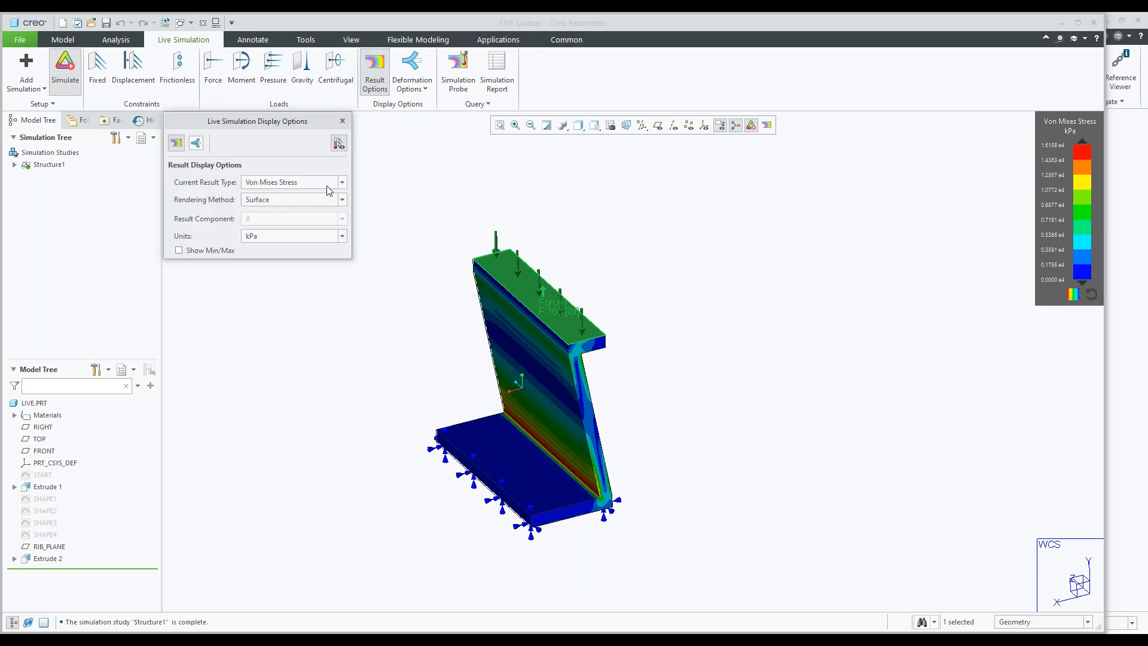
pyautogui.click(342, 181)
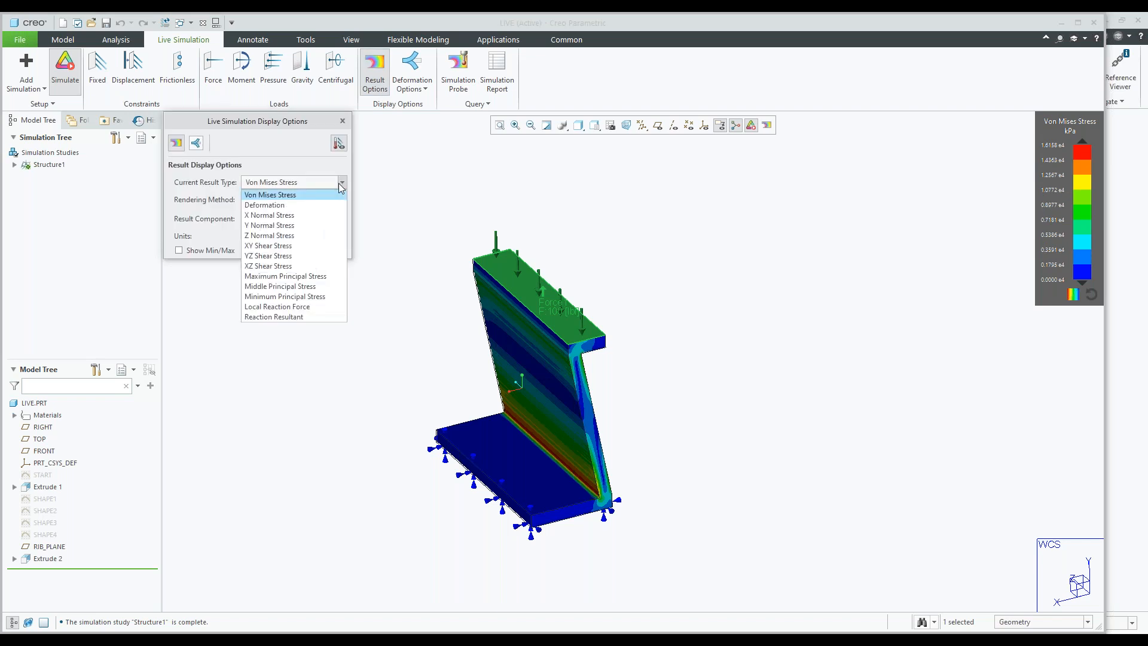
pyautogui.click(301, 205)
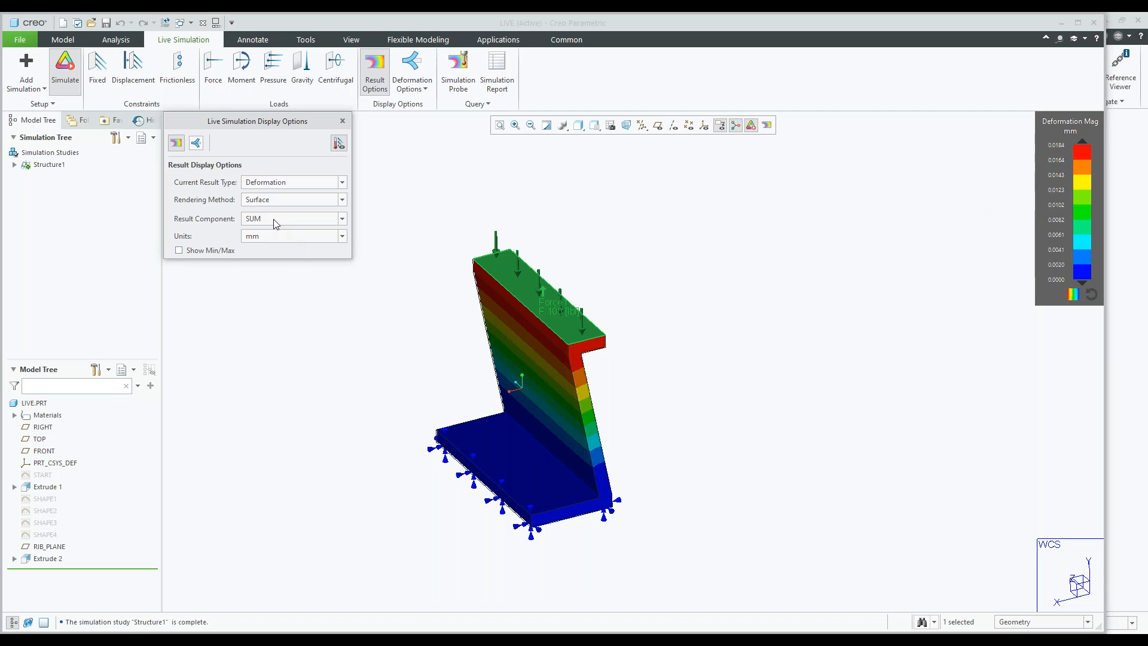
# Set the displayed simulation result type back to Von Mises Stress
pyautogui.click(342, 183)
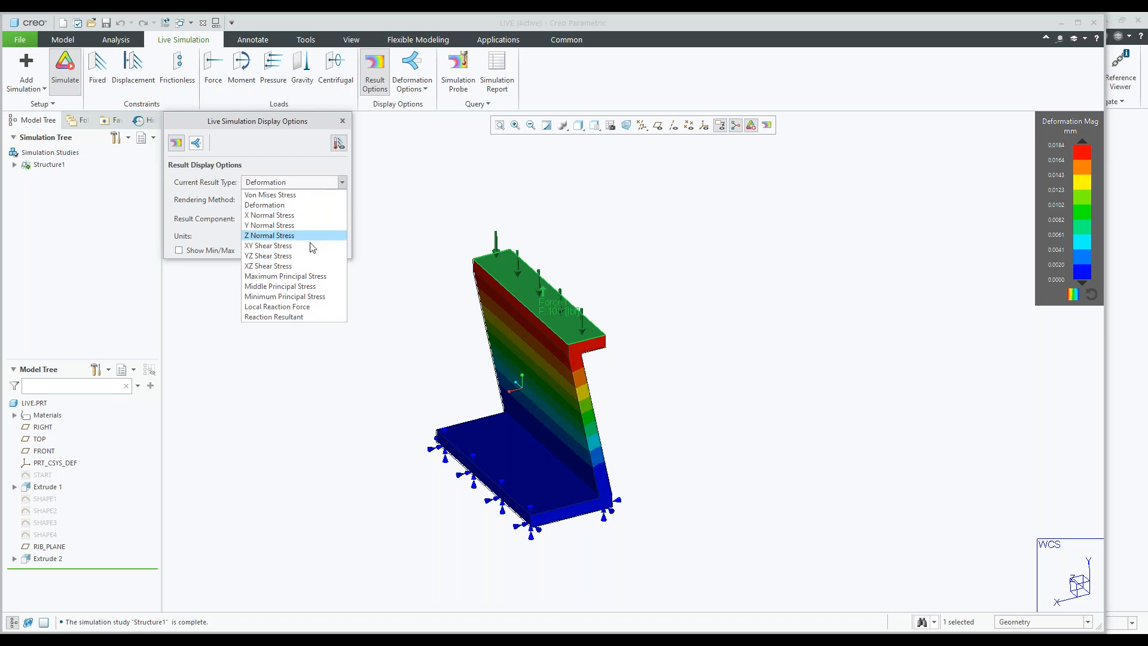
pyautogui.click(368, 203)
pyautogui.click(343, 184)
pyautogui.click(269, 193)
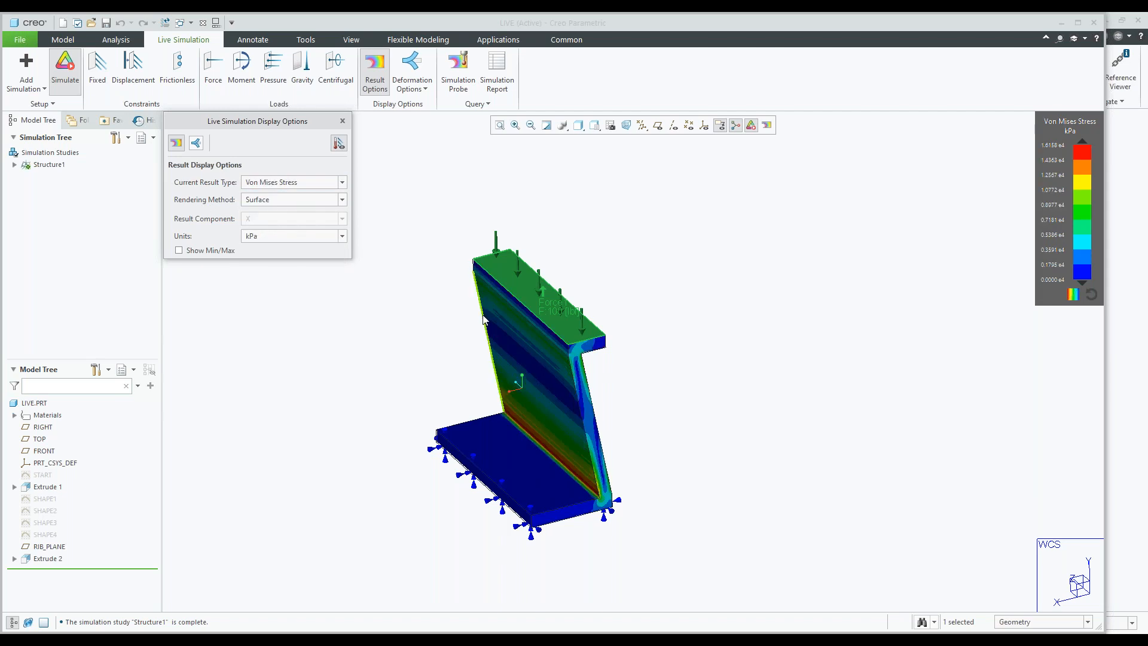
# Display the Von Mises stress with the Inverse Surface rendering method and examine the bracket's hidden faces
pyautogui.moveTo(484, 320); pyautogui.dragTo(485, 415, button='middle')
pyautogui.hotkey('ctrl', 'd')
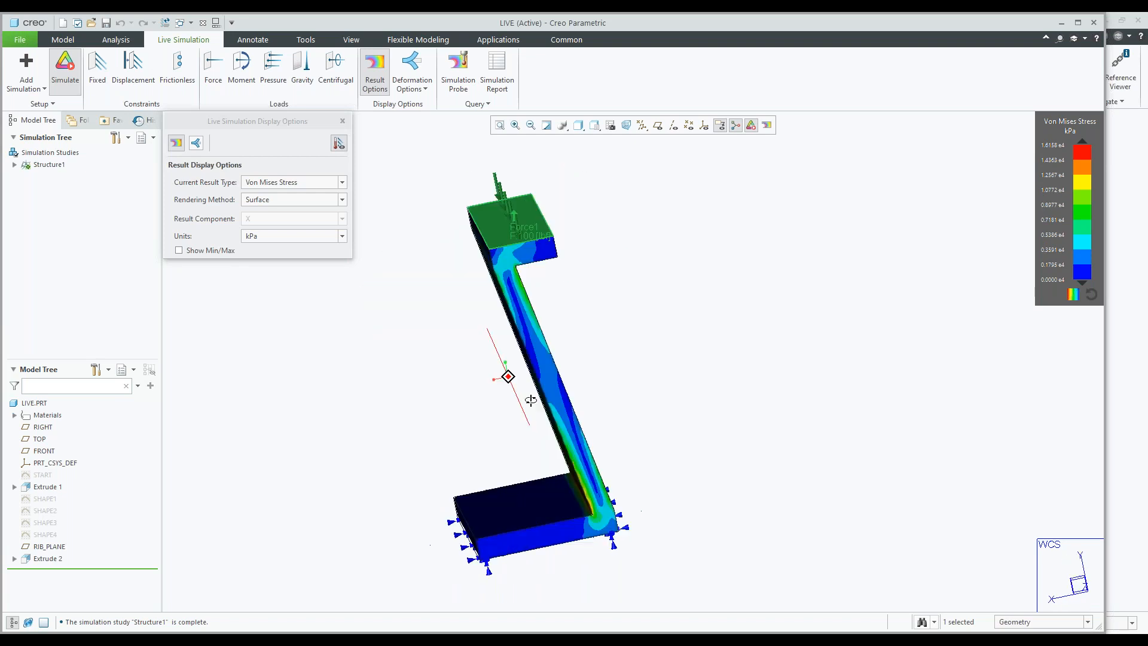
pyautogui.click(343, 200)
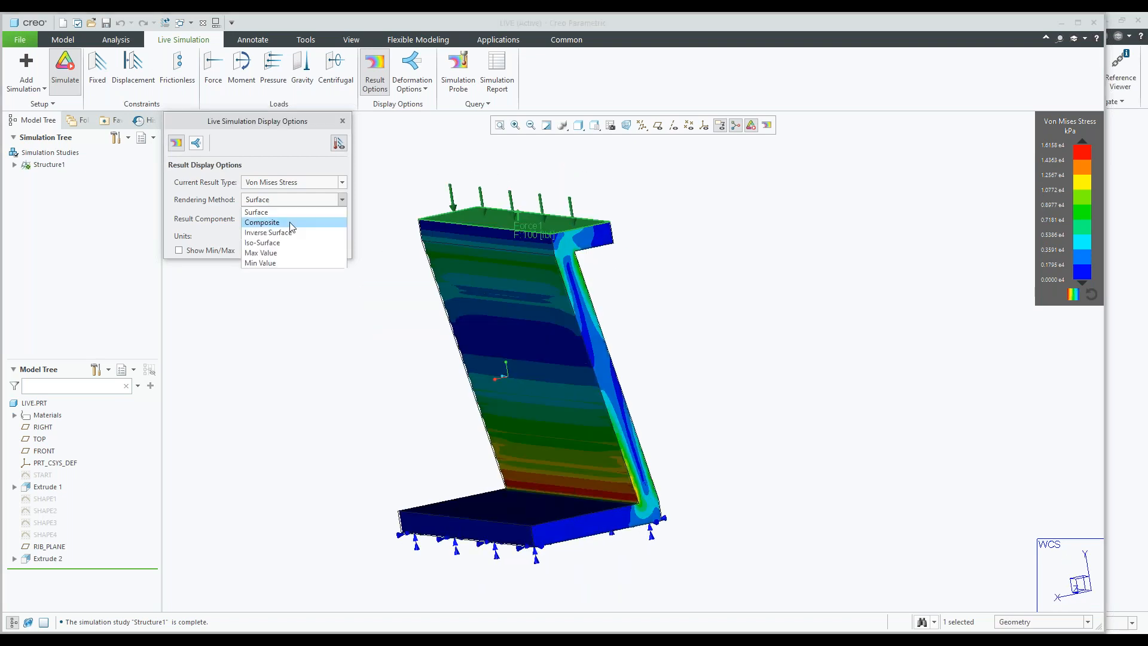
pyautogui.click(280, 228)
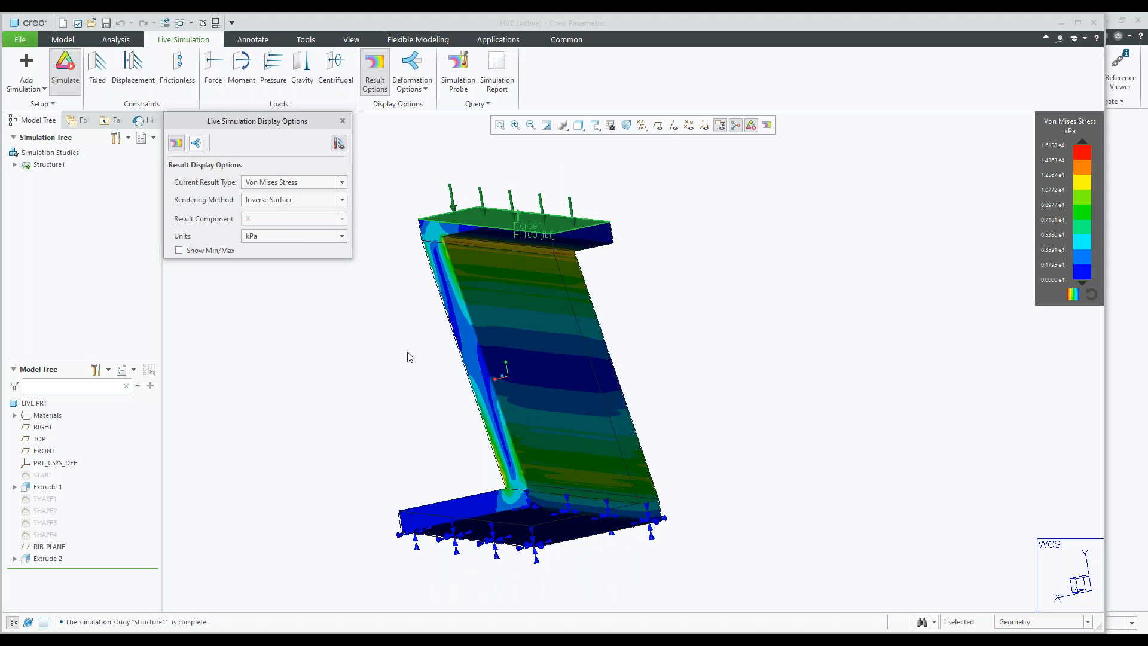
pyautogui.moveTo(407, 356)
pyautogui.mouseDown(button='middle')
pyautogui.moveTo(392, 353)
pyautogui.moveTo(407, 348)
pyautogui.moveTo(412, 362)
pyautogui.mouseUp(button='middle')
pyautogui.scroll(-5, 454, 271)
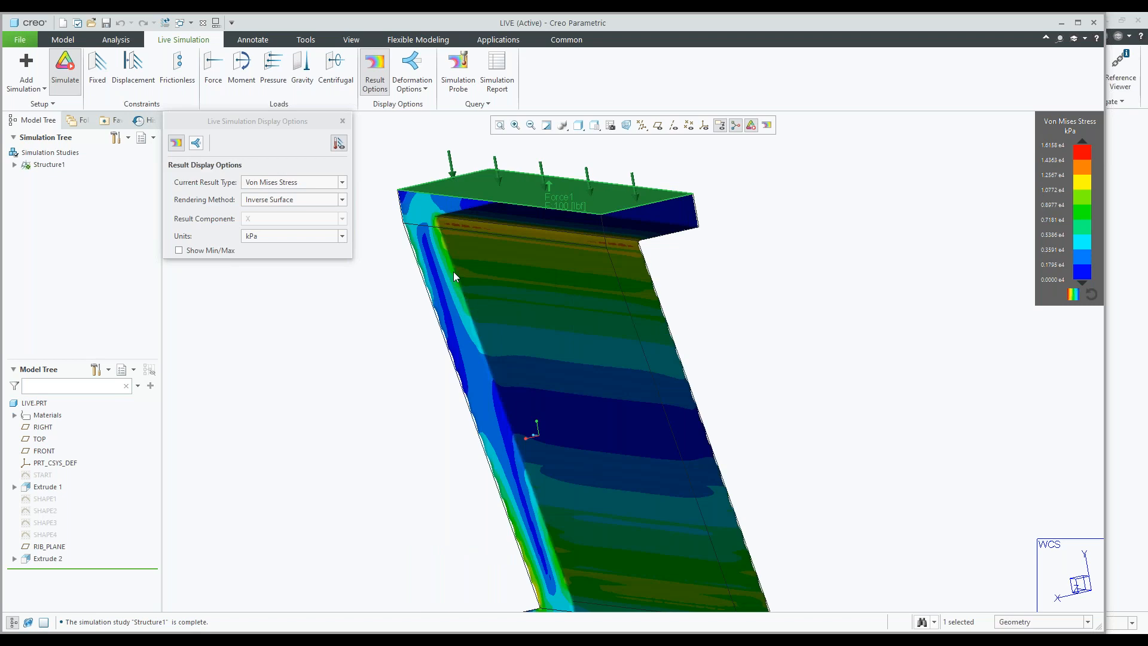
pyautogui.scroll(5, 454, 272)
pyautogui.moveTo(475, 301)
pyautogui.mouseDown(button='middle')
pyautogui.moveTo(409, 314)
pyautogui.moveTo(544, 441)
pyautogui.moveTo(637, 458)
pyautogui.mouseUp(button='middle')
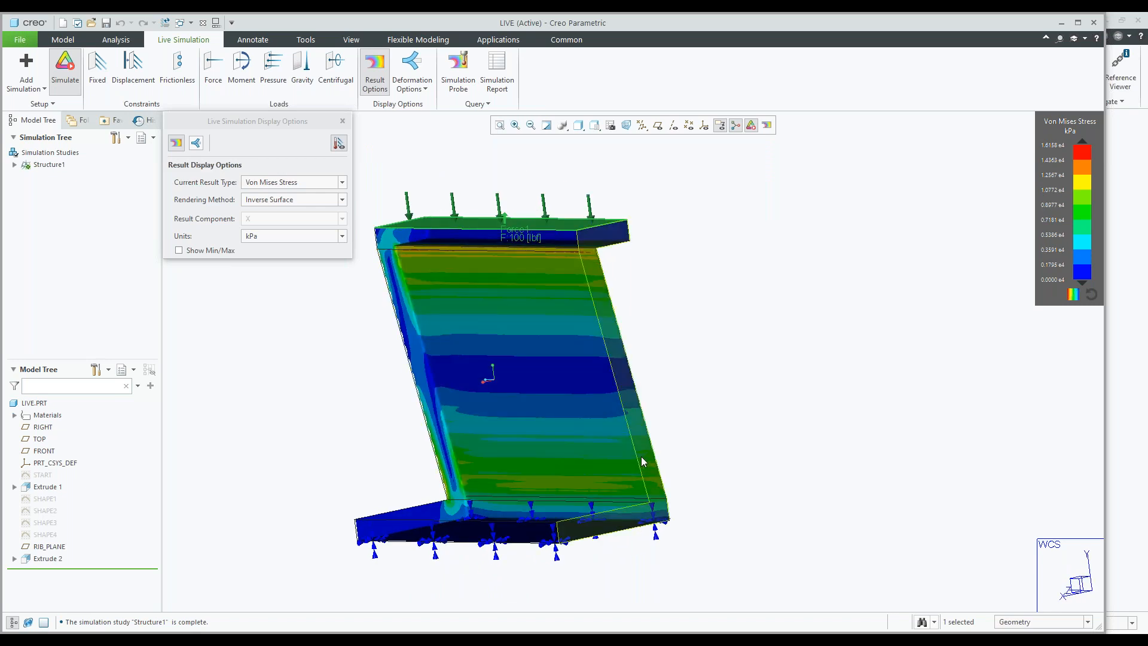
pyautogui.moveTo(628, 450); pyautogui.dragTo(580, 451, button='middle')
# Set the result rendering method back to Surface and the stress units to MPa
pyautogui.click(342, 200)
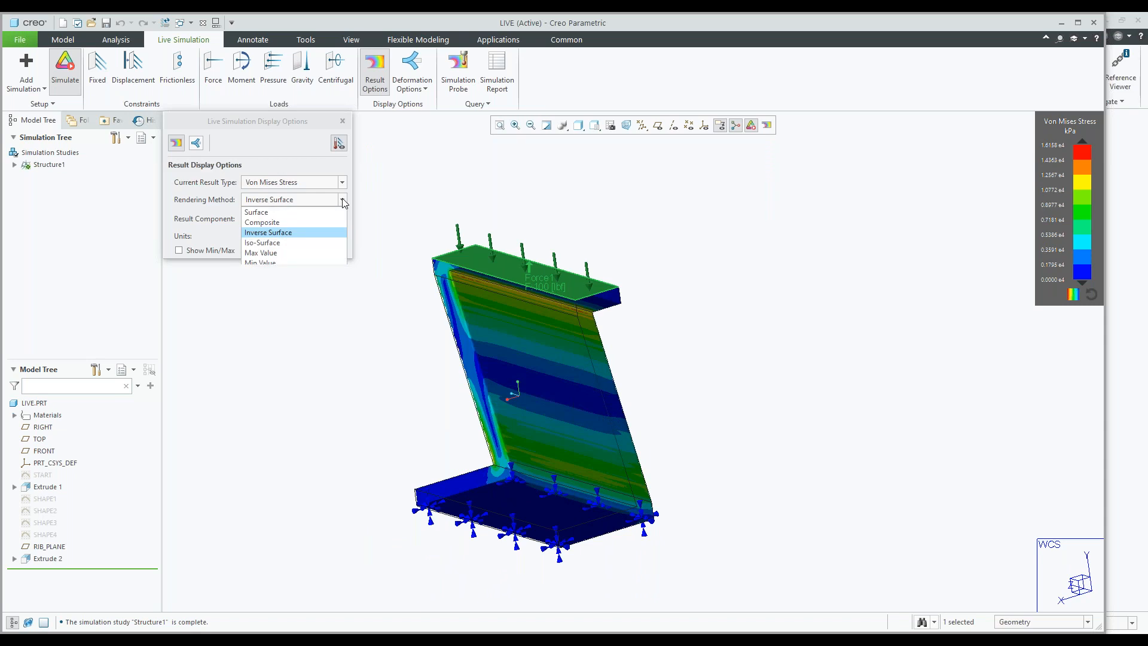
pyautogui.click(298, 213)
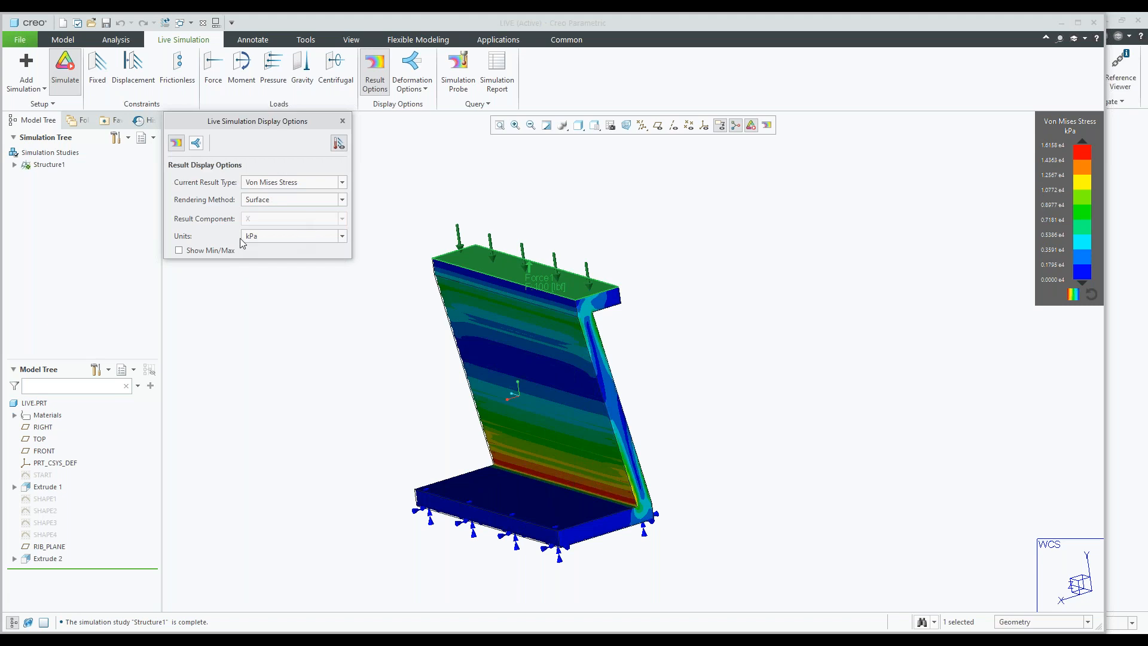
pyautogui.click(299, 238)
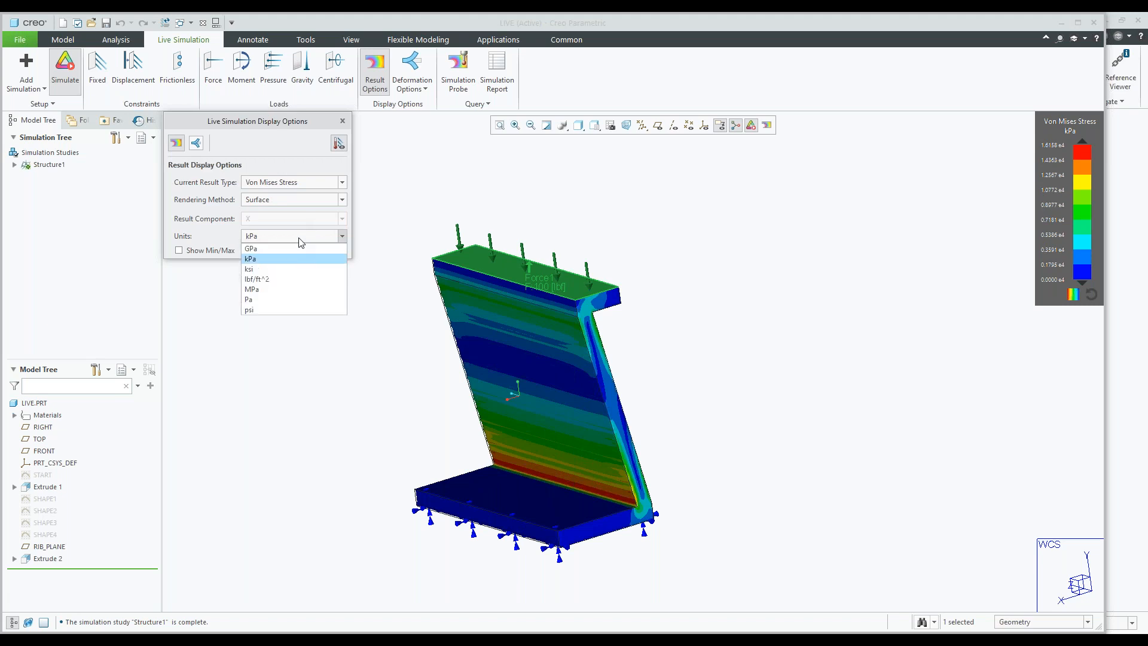
pyautogui.click(271, 294)
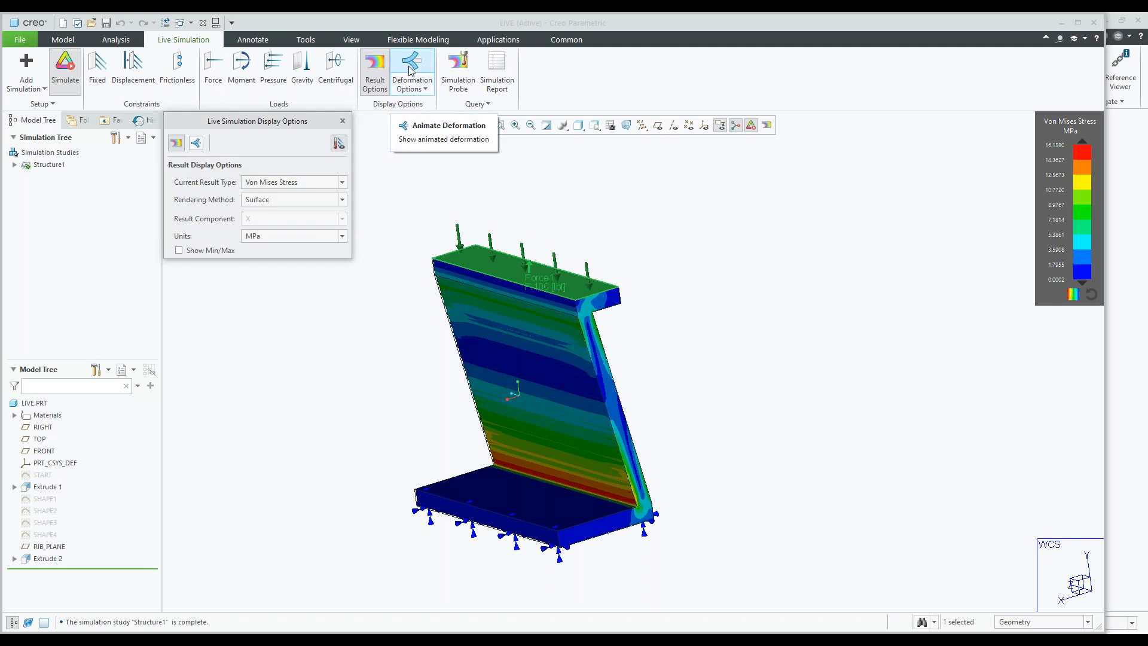
# Animate the bracket's deformation and try a much larger deformation scale before reducing it to a small one
pyautogui.click(196, 143)
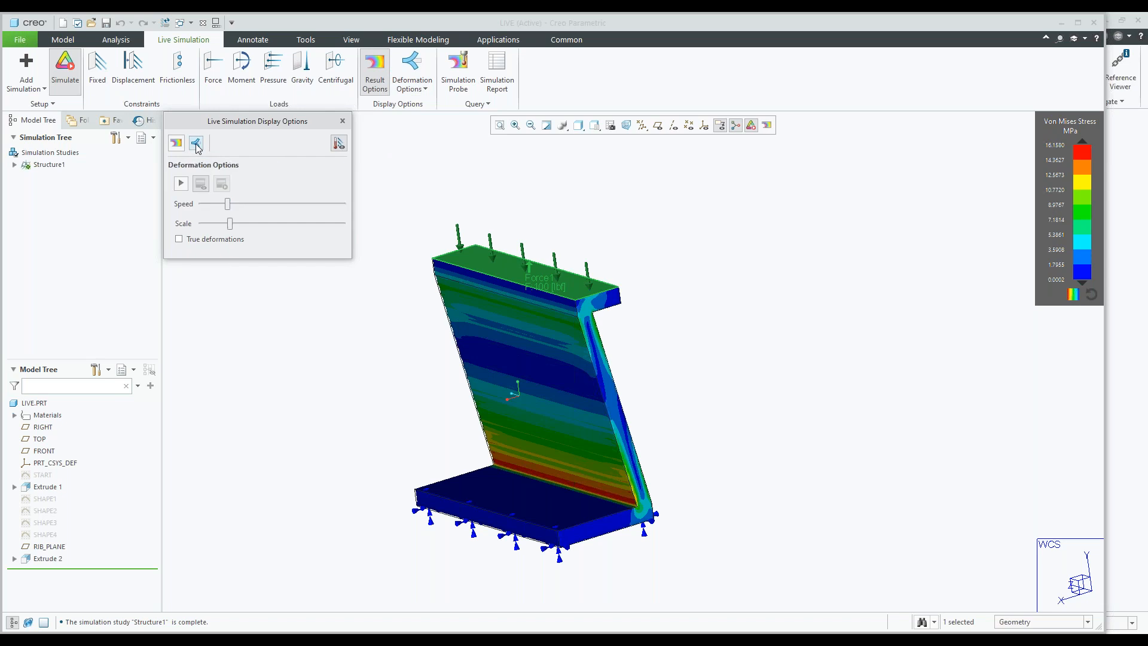
pyautogui.click(180, 183)
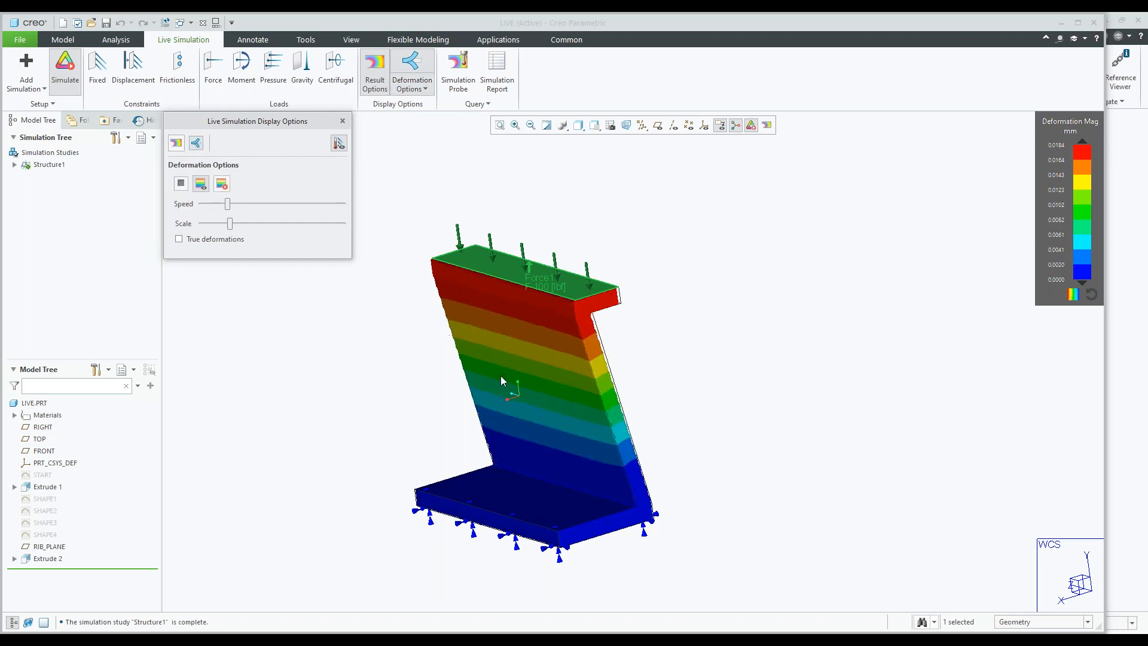
pyautogui.moveTo(501, 375); pyautogui.dragTo(591, 343, button='middle')
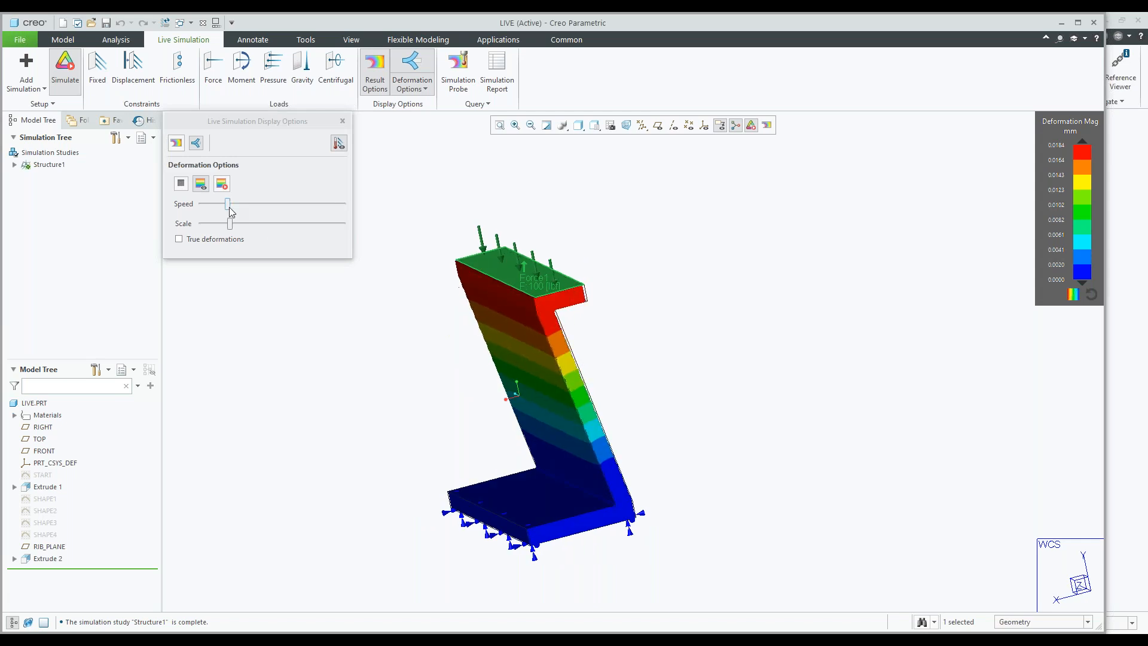
pyautogui.moveTo(229, 208); pyautogui.dragTo(317, 224)
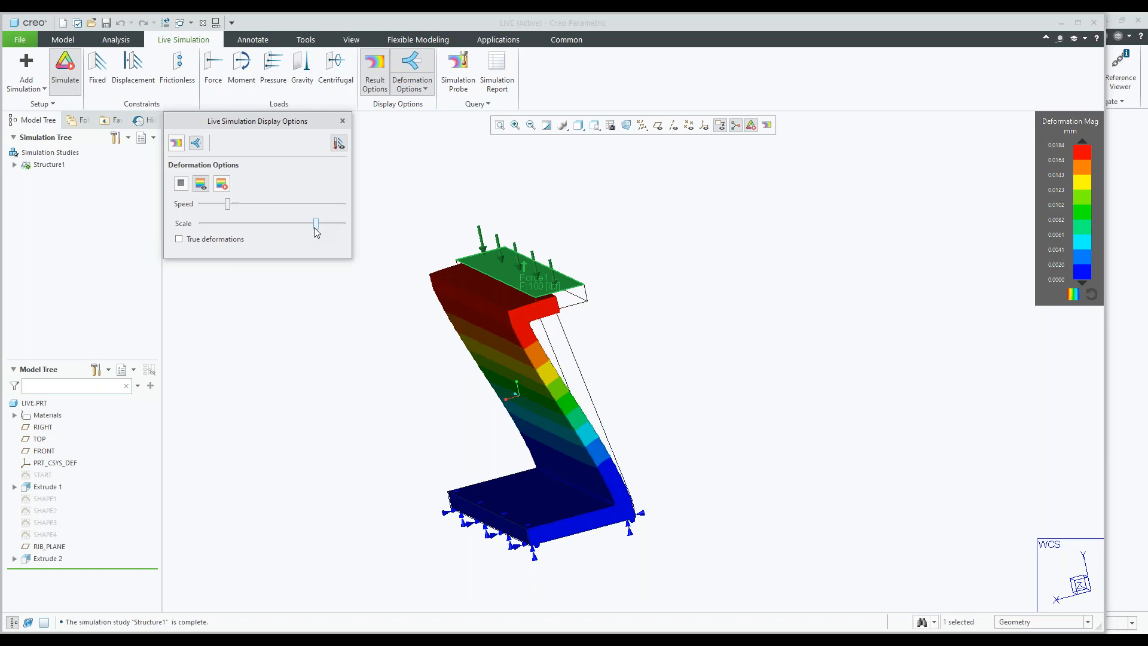
pyautogui.moveTo(316, 223); pyautogui.dragTo(217, 223)
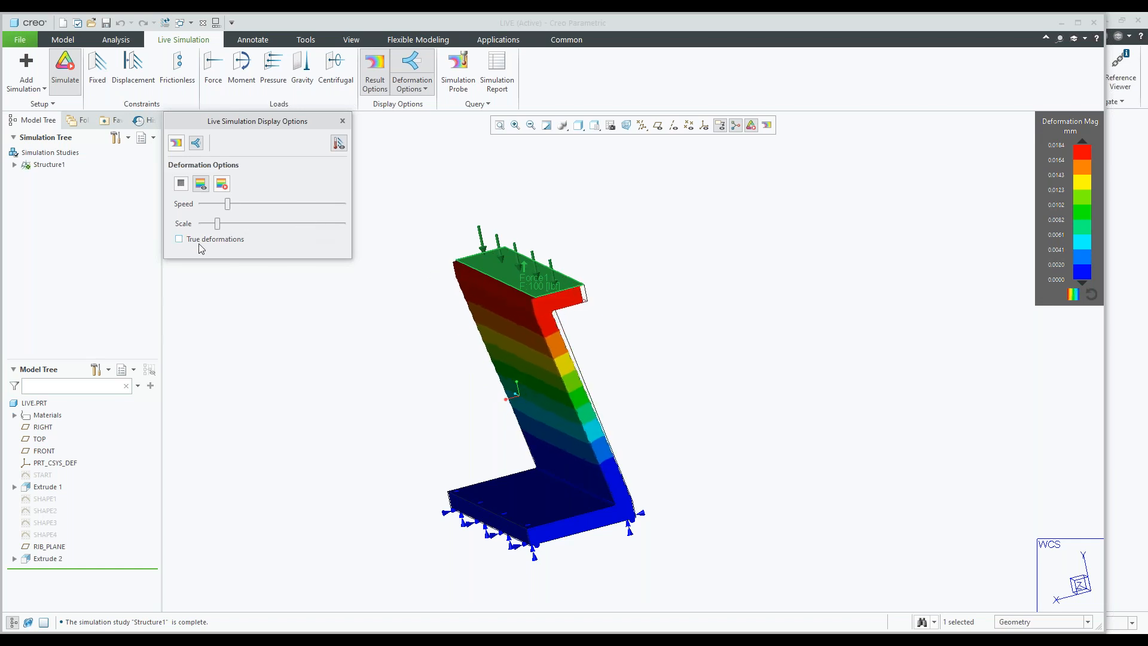
# Enable true deformations, inspect the displacement at the upper plate's outer corner, and turn true deformations off again
pyautogui.click(178, 240)
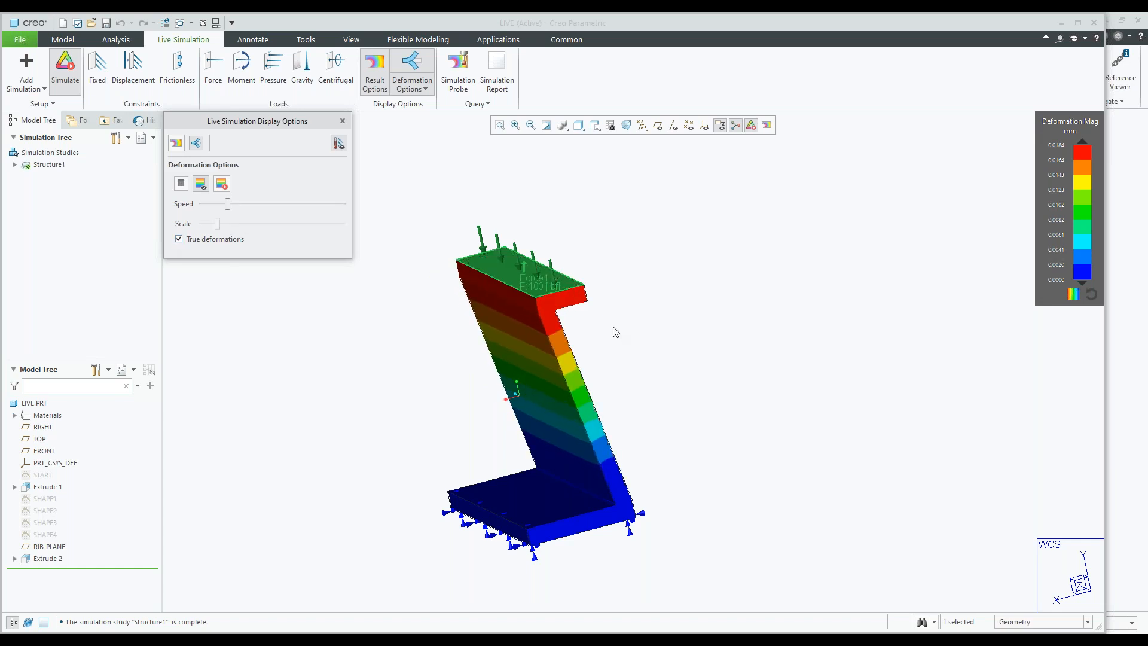
pyautogui.scroll(-3, 578, 293)
pyautogui.scroll(-5, 592, 278)
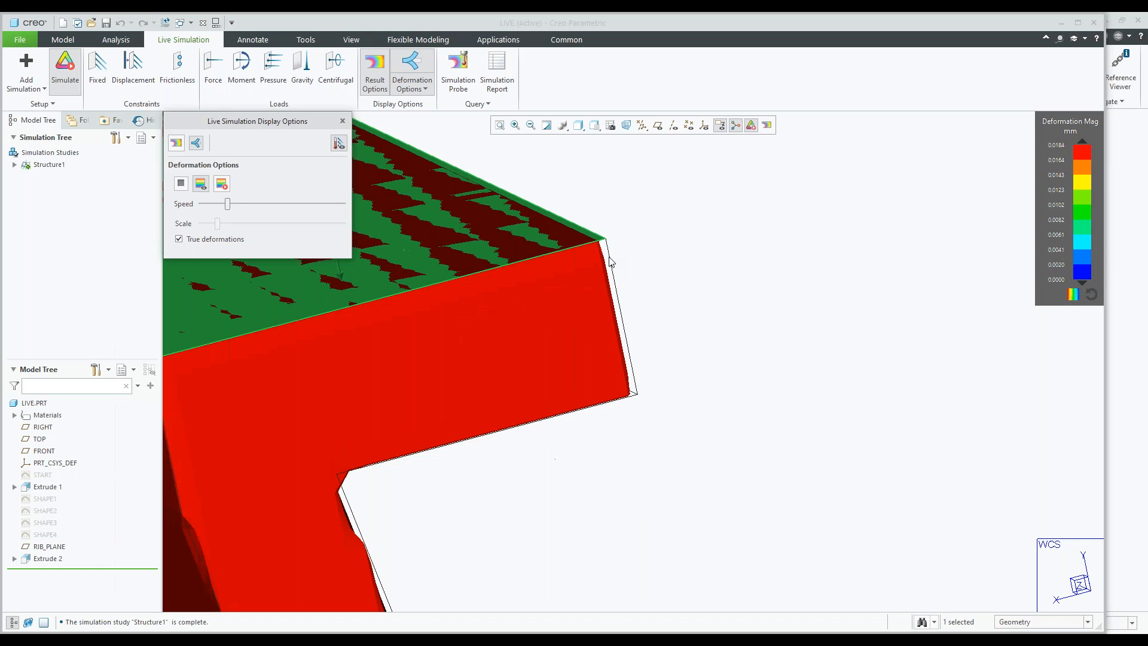
pyautogui.scroll(-3, 611, 261)
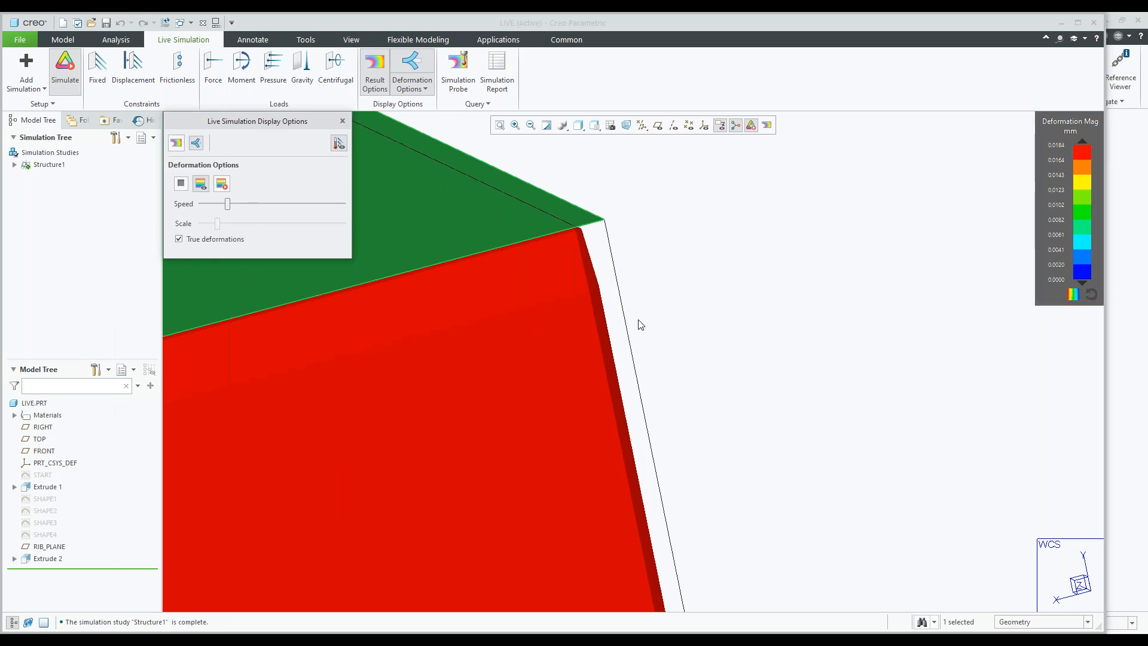
pyautogui.scroll(10, 639, 318)
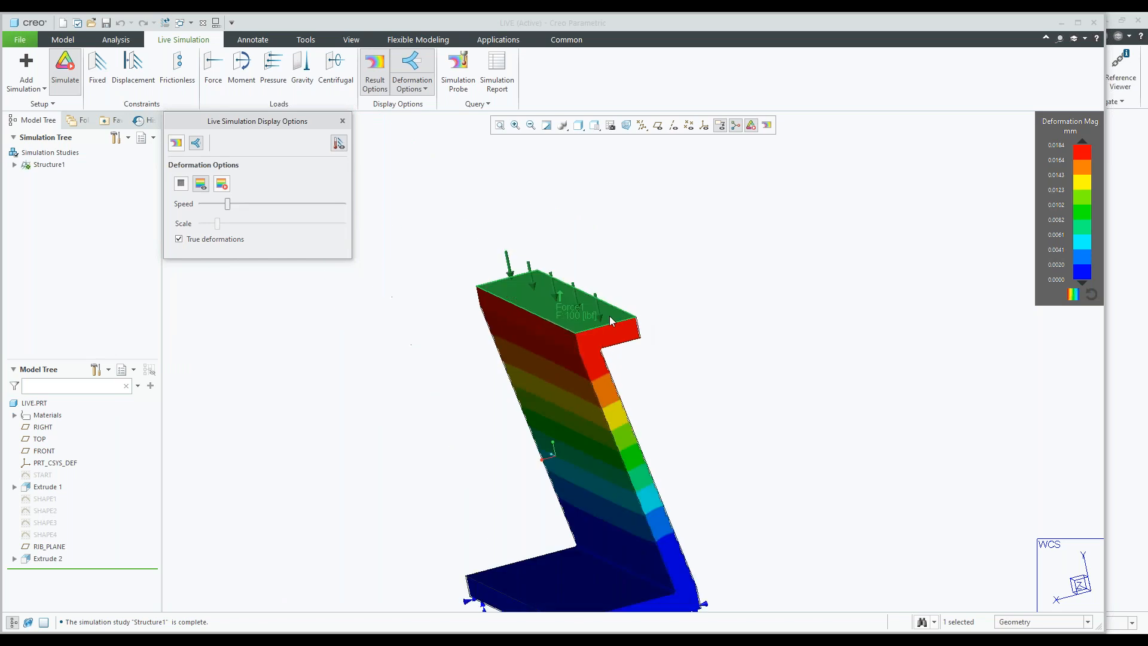
pyautogui.click(181, 239)
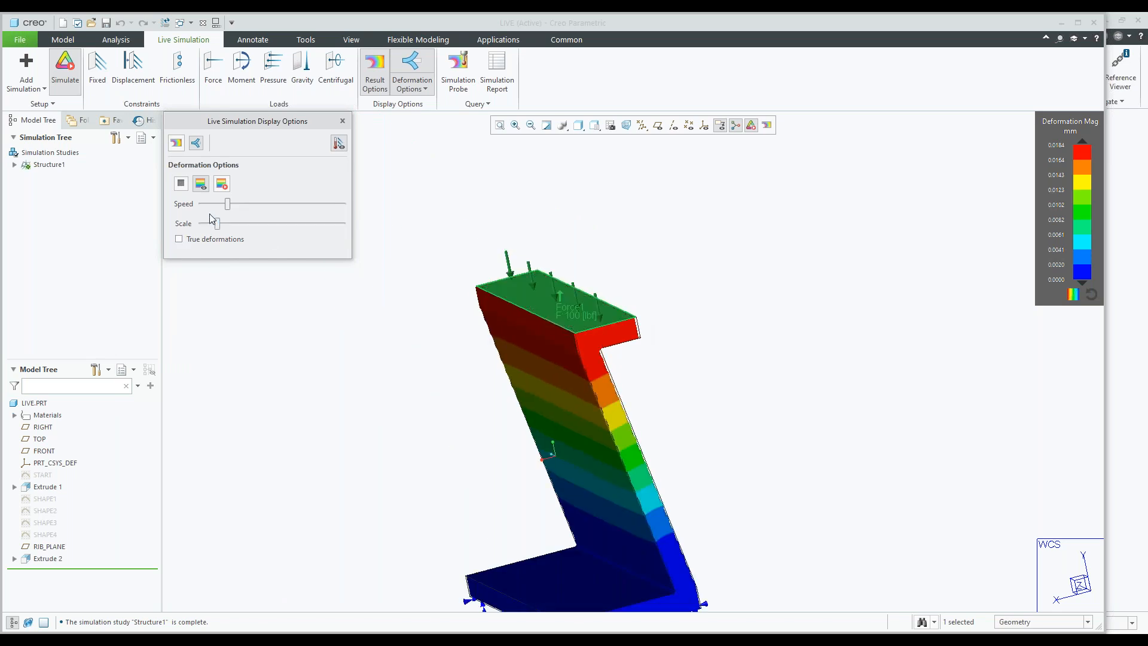
# Toggle the result colors off and on in the animated deformation and toggle the color band animation
pyautogui.click(202, 184)
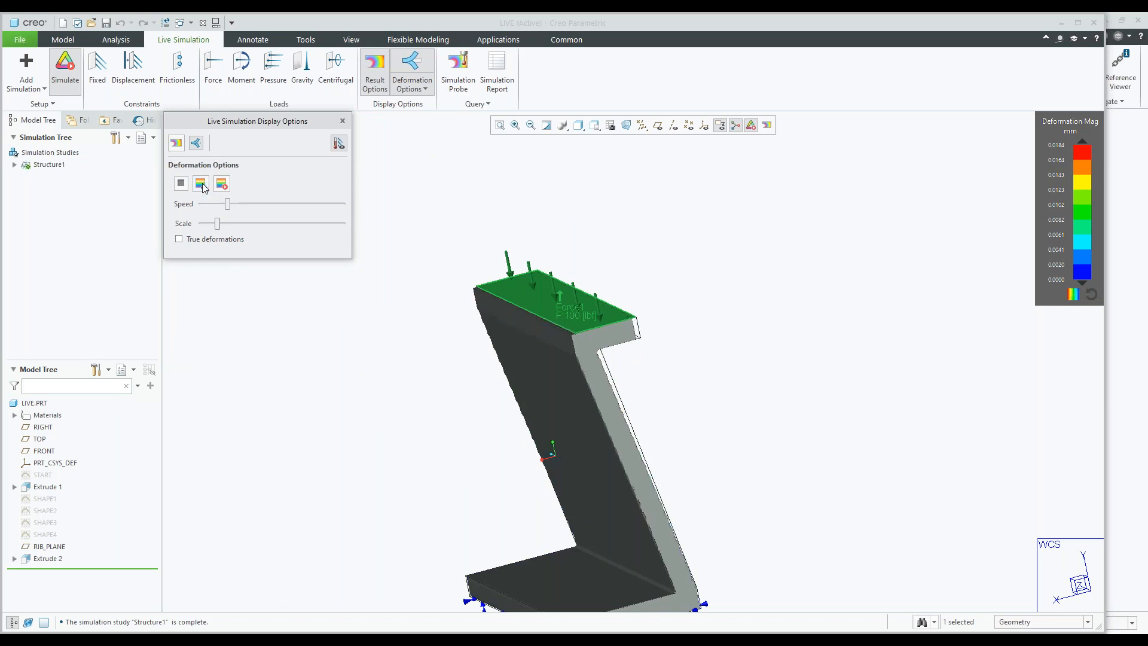
pyautogui.click(202, 184)
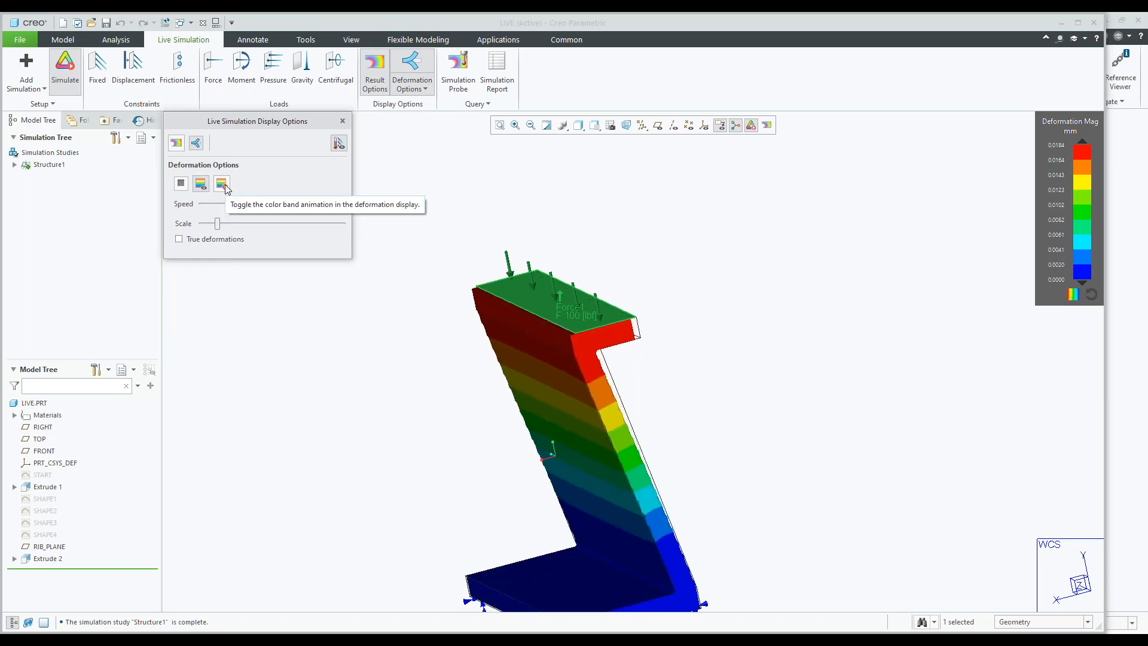
pyautogui.click(225, 190)
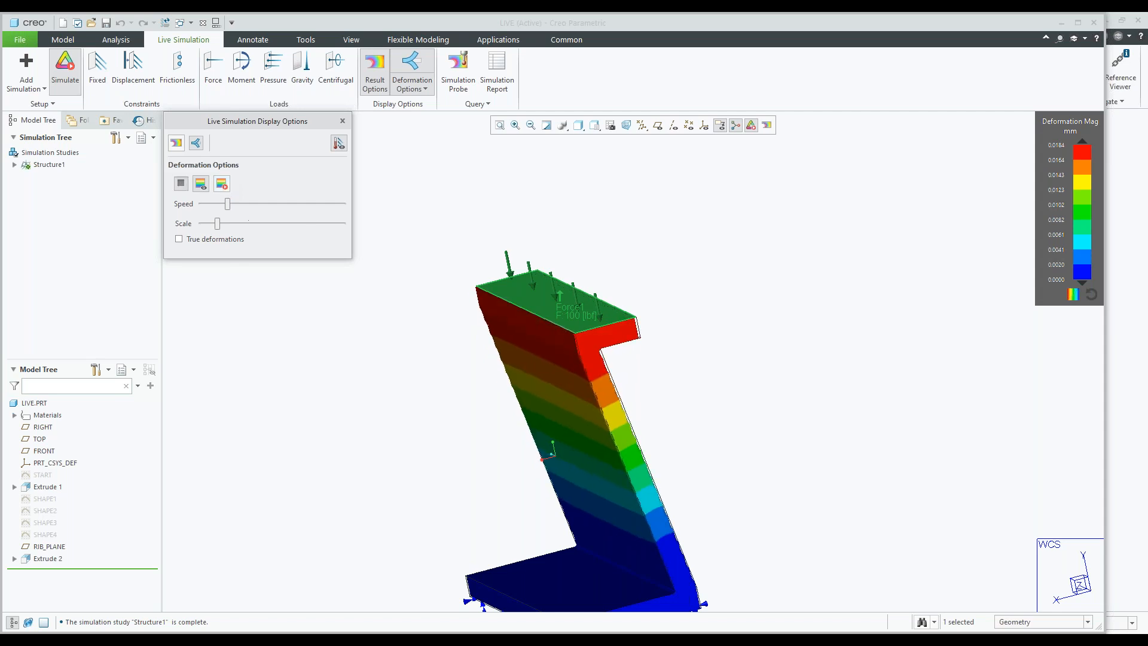
# Stop the deformation animation to restore the Von Mises stress display and close the simulation display options
pyautogui.click(181, 183)
pyautogui.click(176, 142)
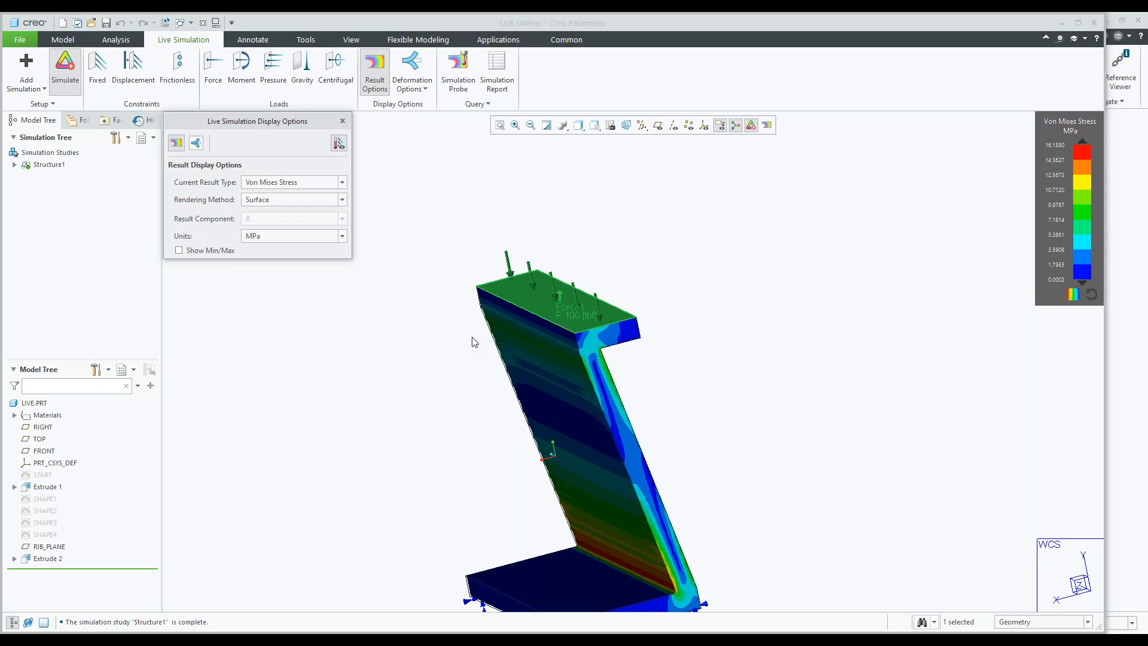
pyautogui.moveTo(473, 338); pyautogui.dragTo(477, 323, button='middle')
pyautogui.scroll(1, 477, 319)
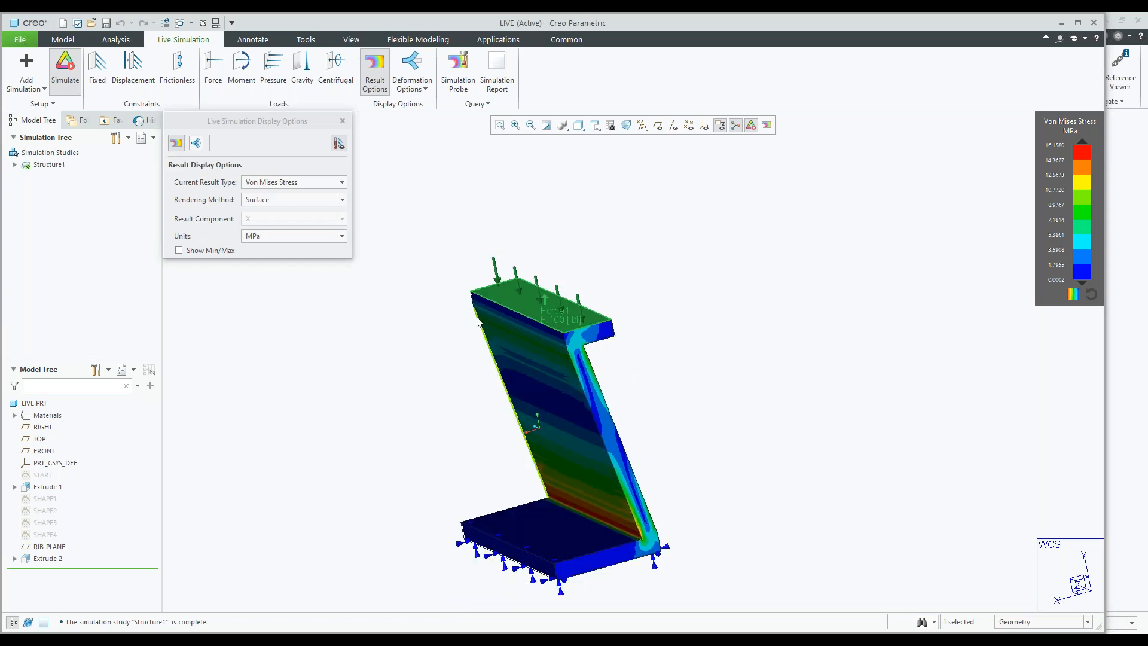
pyautogui.click(344, 120)
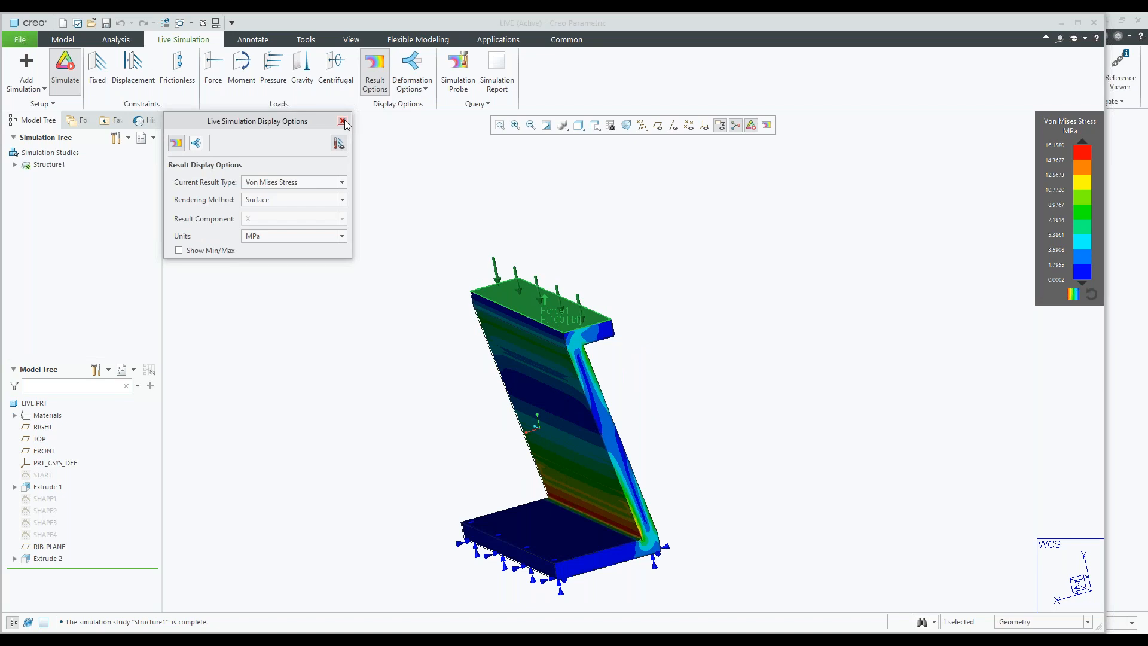
pyautogui.click(344, 120)
# Probe the Von Mises stress at a point on the inclined wall near its lower edge and close the probe
pyautogui.click(460, 78)
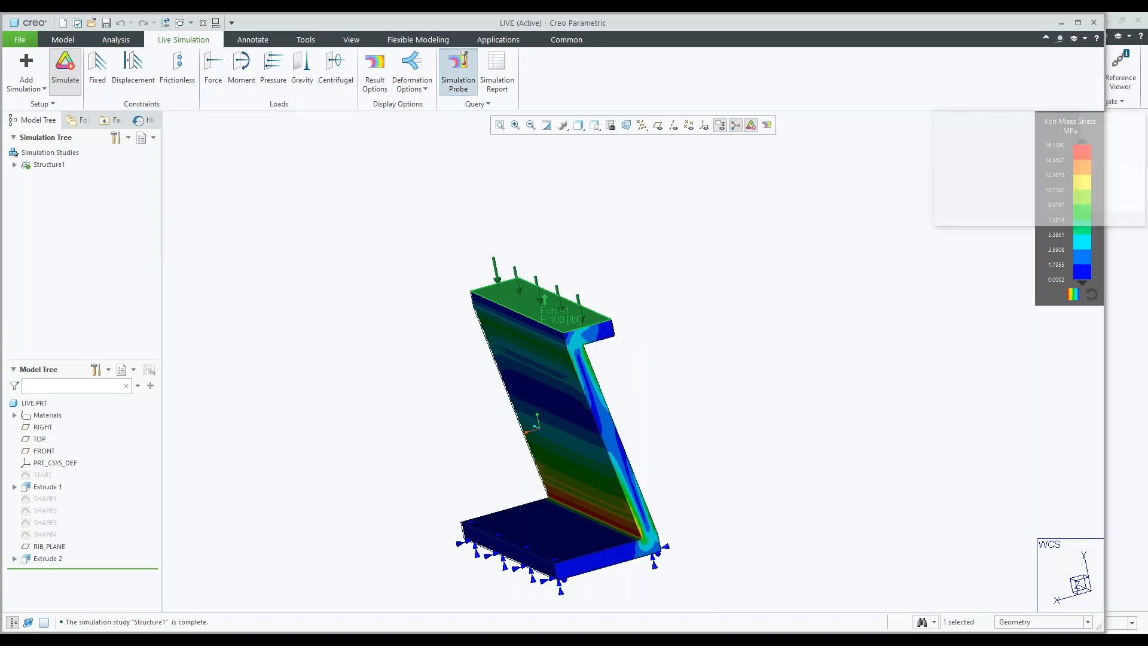
pyautogui.click(621, 527)
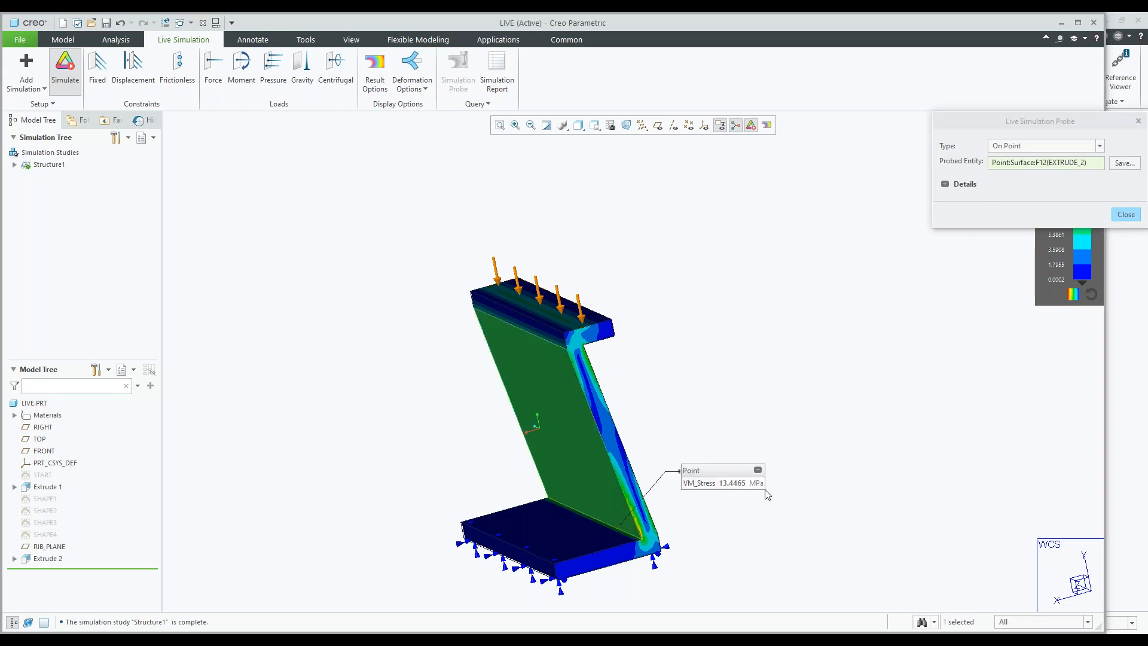
pyautogui.click(1141, 123)
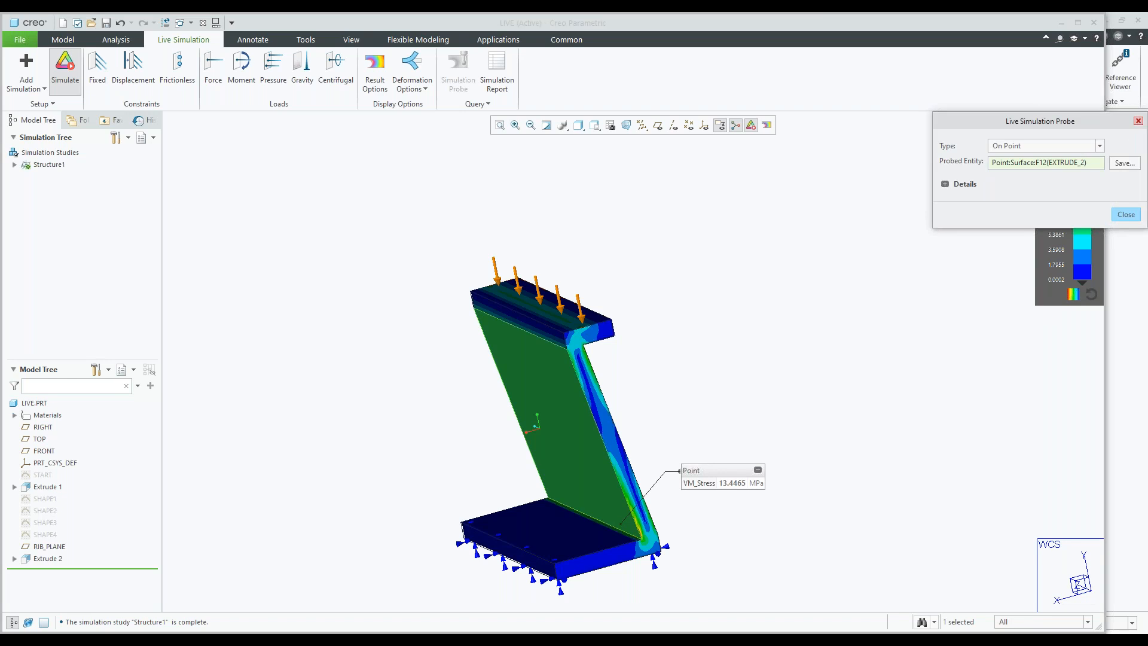
# Open the simulation report, review its model data, loads, current results and results summary, and close it
pyautogui.click(497, 72)
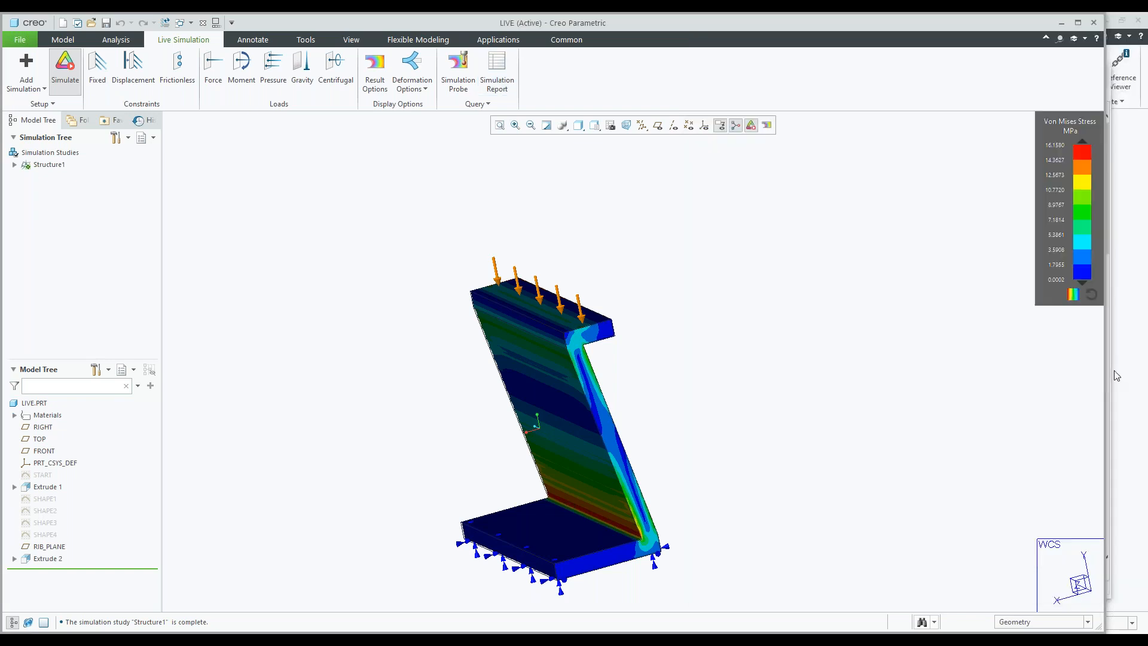
pyautogui.click(1109, 371)
pyautogui.scroll(-6, 975, 351)
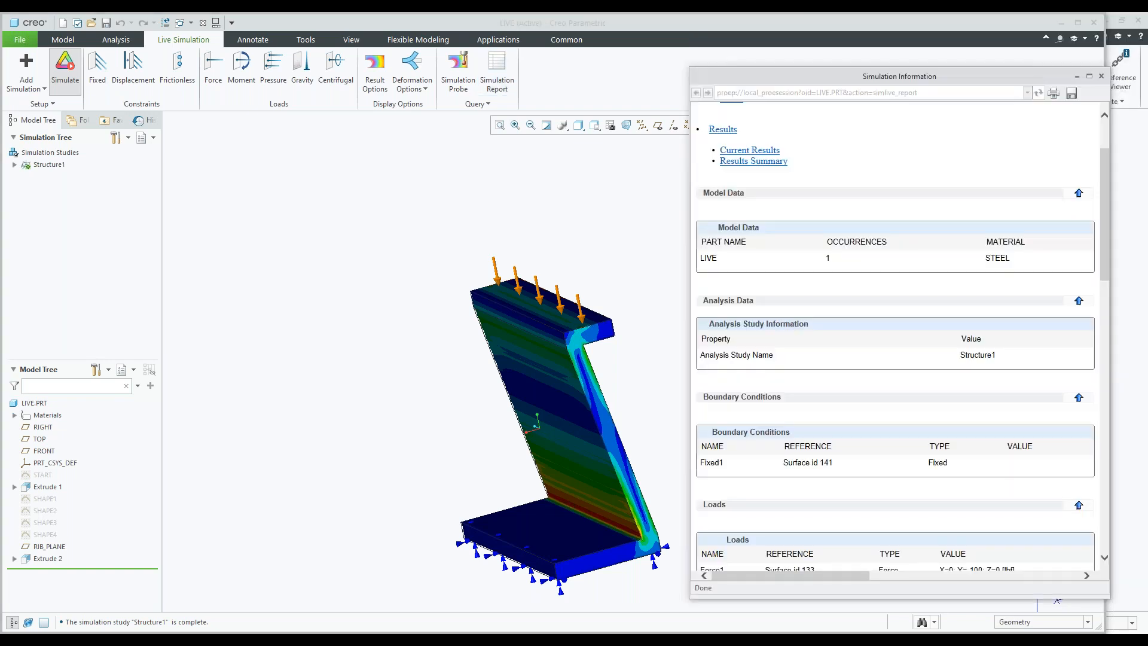
pyautogui.scroll(1, 974, 351)
pyautogui.scroll(4, 975, 351)
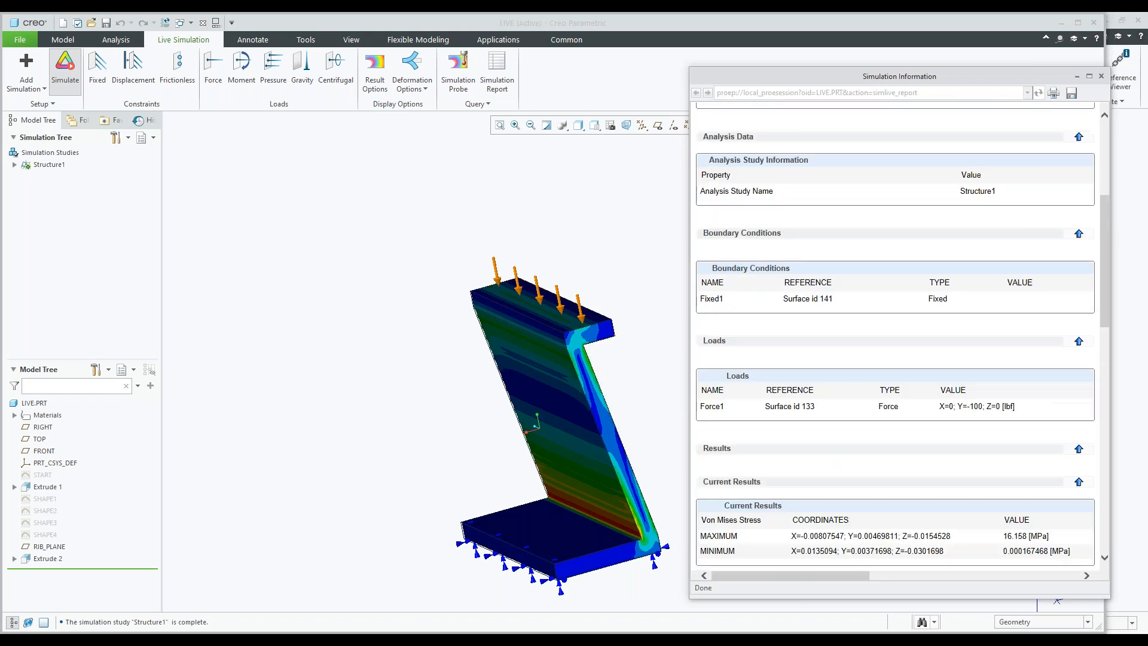
pyautogui.scroll(-4, 974, 351)
pyautogui.scroll(-3, 910, 368)
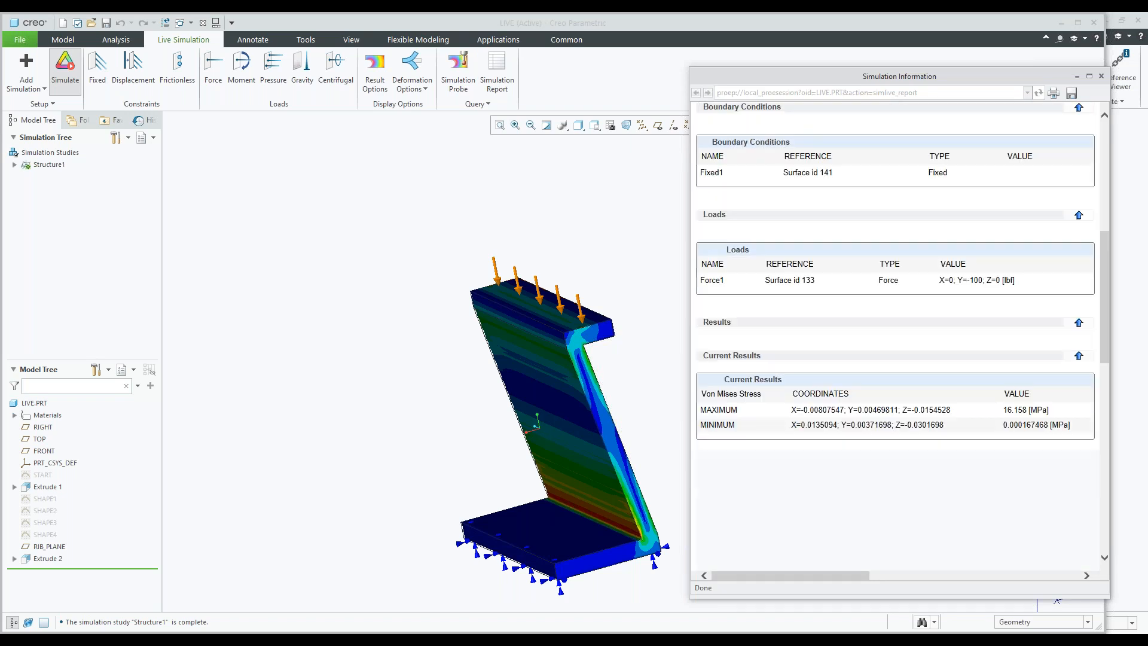
pyautogui.scroll(-8, 900, 418)
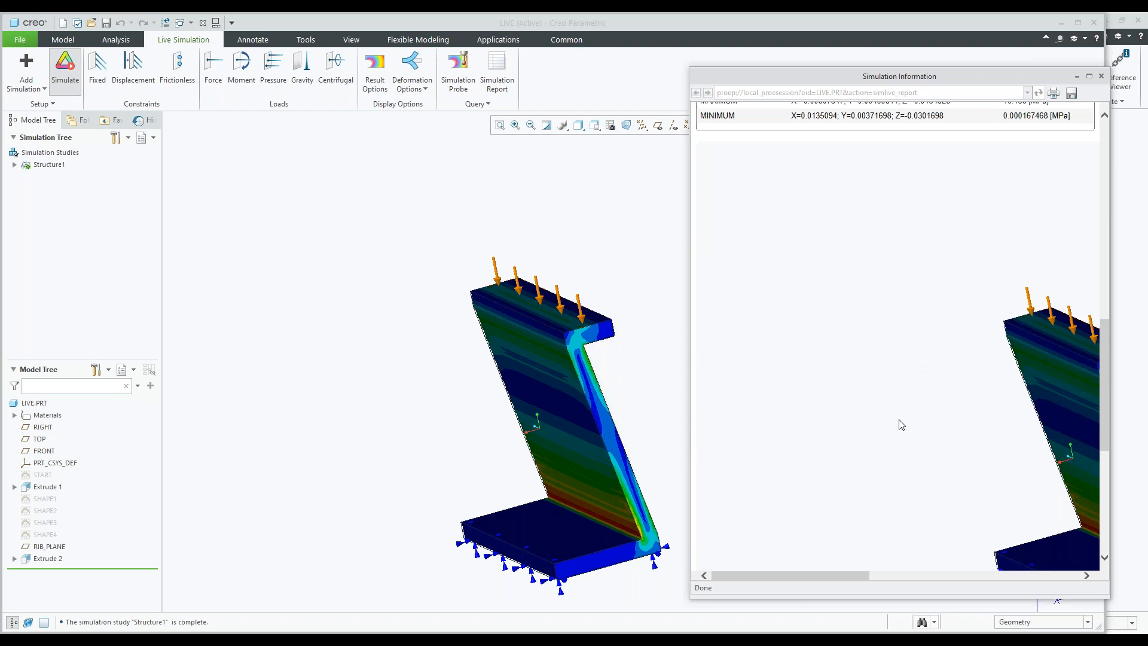
pyautogui.moveTo(815, 574)
pyautogui.mouseDown()
pyautogui.moveTo(897, 575)
pyautogui.moveTo(817, 571)
pyautogui.mouseUp()
pyautogui.scroll(-4, 864, 279)
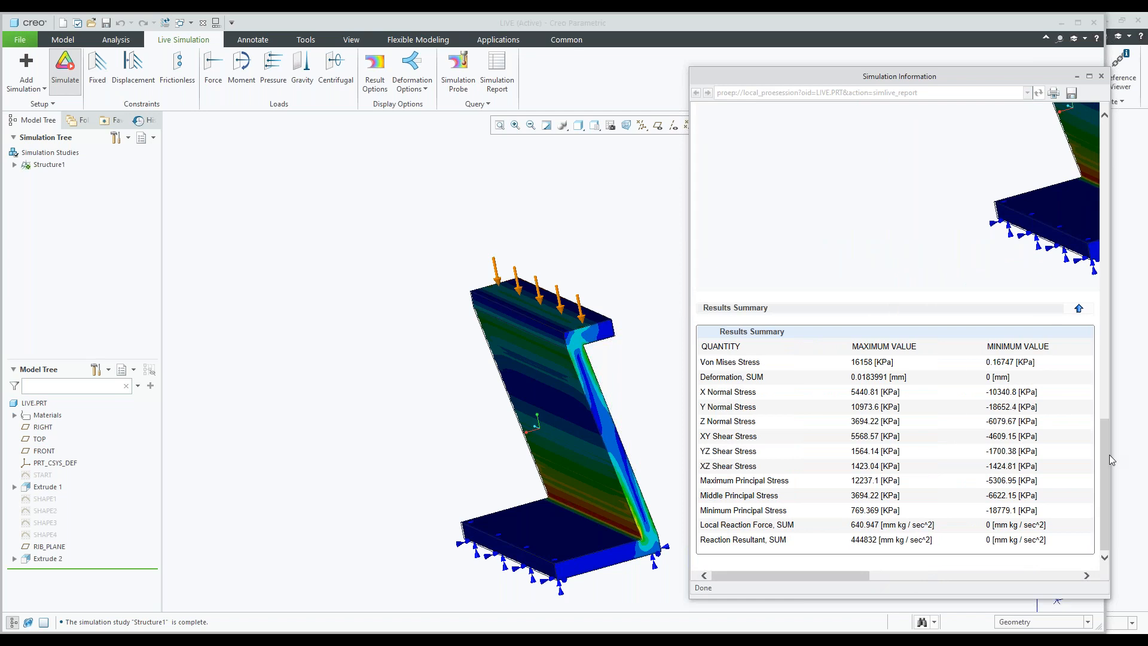
pyautogui.moveTo(1107, 458); pyautogui.dragTo(1104, 143)
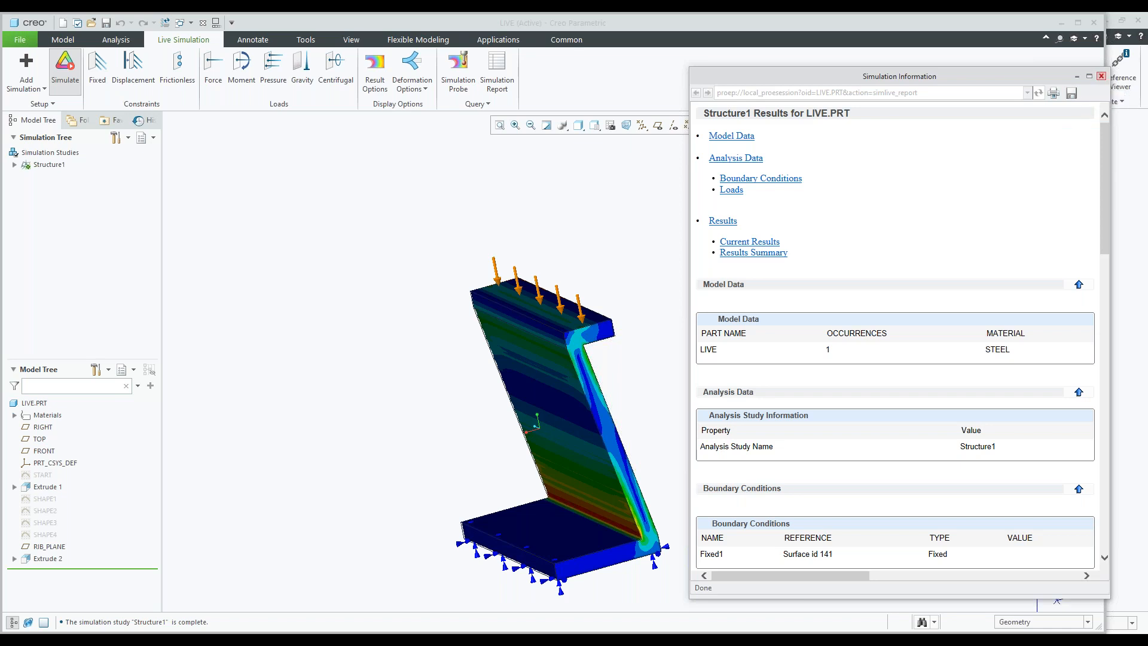
pyautogui.click(1101, 76)
# Round the inner edge where the inclined wall meets the base plate with a large radius
pyautogui.keyDown('shift'); pyautogui.moveTo(609, 350); pyautogui.dragTo(579, 267, button='middle'); pyautogui.keyUp('shift')
pyautogui.moveTo(618, 341); pyautogui.dragTo(613, 335, button='middle')
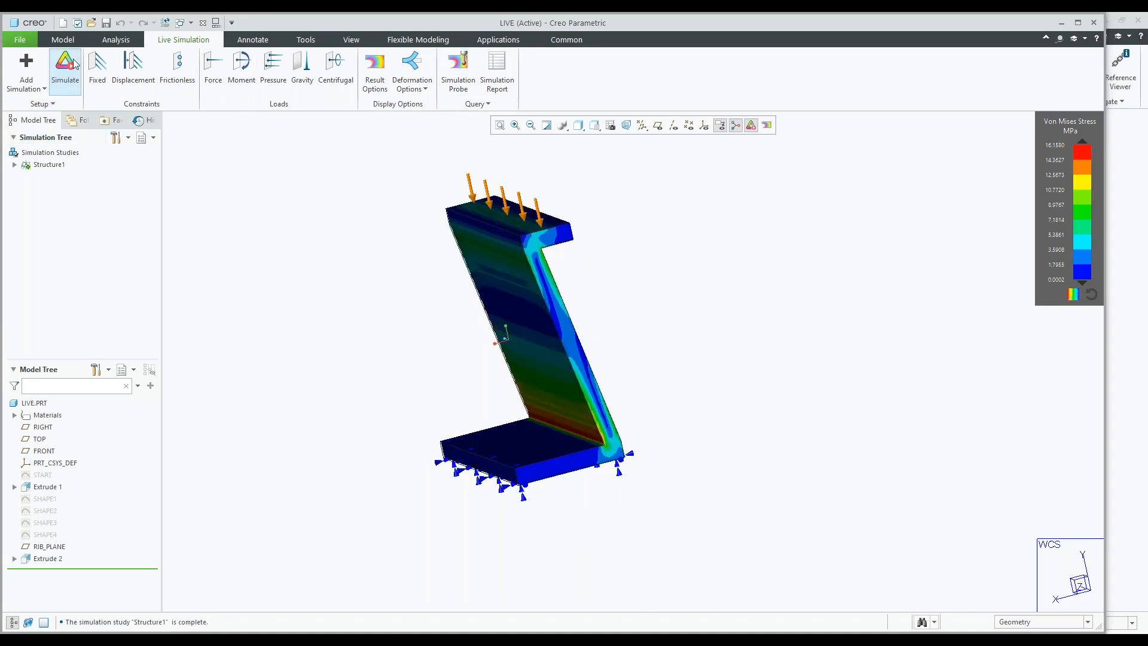
pyautogui.click(62, 39)
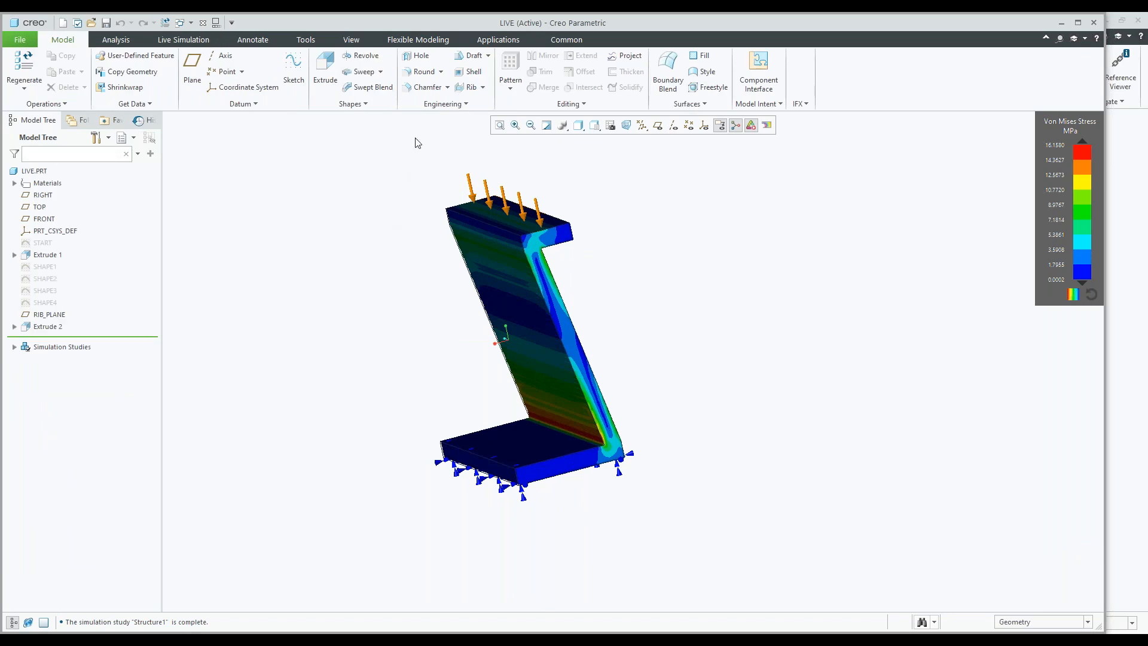
pyautogui.click(424, 71)
pyautogui.click(565, 430)
pyautogui.moveTo(565, 430); pyautogui.dragTo(564, 392)
pyautogui.middleClick(383, 323)
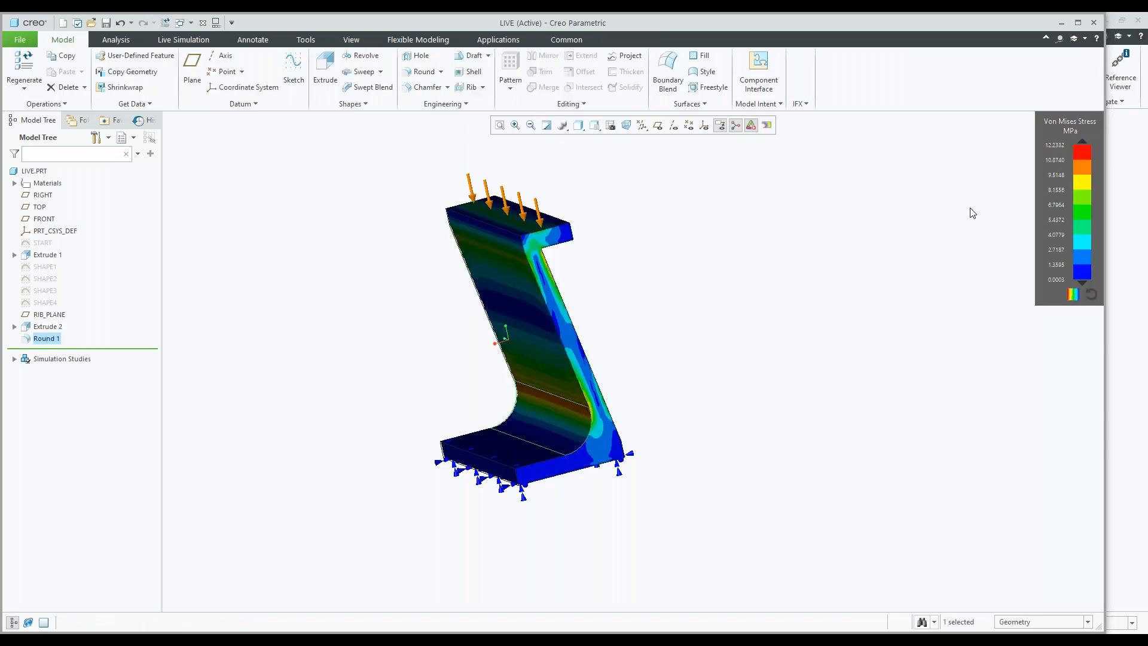
# Examine the updated Von Mises stress distribution around the rounded inner corner and along the inclined wall
pyautogui.moveTo(650, 396)
pyautogui.mouseDown(button='middle')
pyautogui.moveTo(672, 379)
pyautogui.moveTo(662, 390)
pyautogui.mouseUp(button='middle')
pyautogui.scroll(1, 608, 414)
pyautogui.scroll(3, 608, 414)
pyautogui.moveTo(608, 414); pyautogui.dragTo(676, 379, button='middle')
pyautogui.scroll(-2, 676, 379)
pyautogui.moveTo(567, 414); pyautogui.dragTo(526, 412, button='middle')
pyautogui.scroll(1, 611, 384)
pyautogui.scroll(1, 587, 383)
pyautogui.scroll(-2, 543, 395)
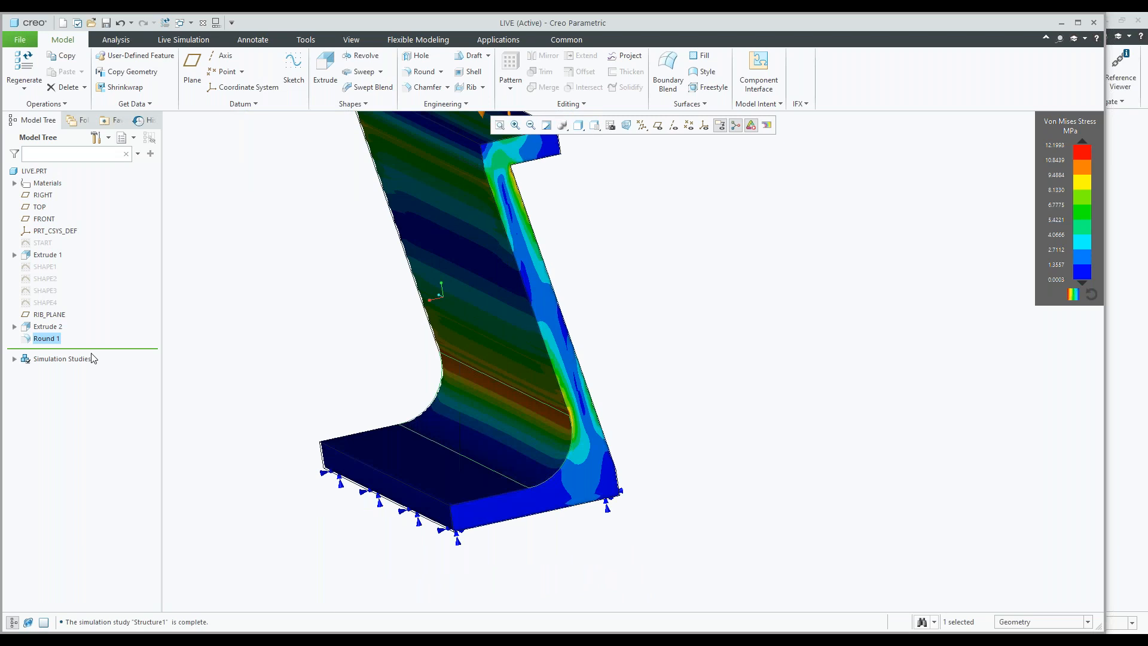
# Delete the round between the inclined wall and the base plate
pyautogui.rightClick(46, 341)
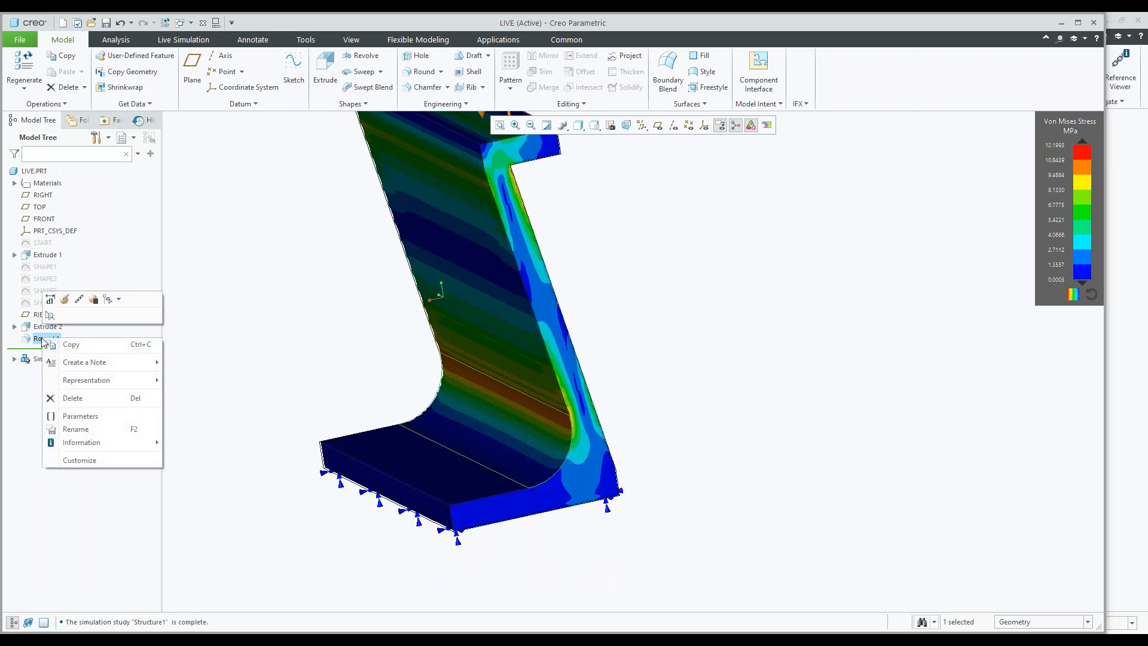
pyautogui.click(71, 399)
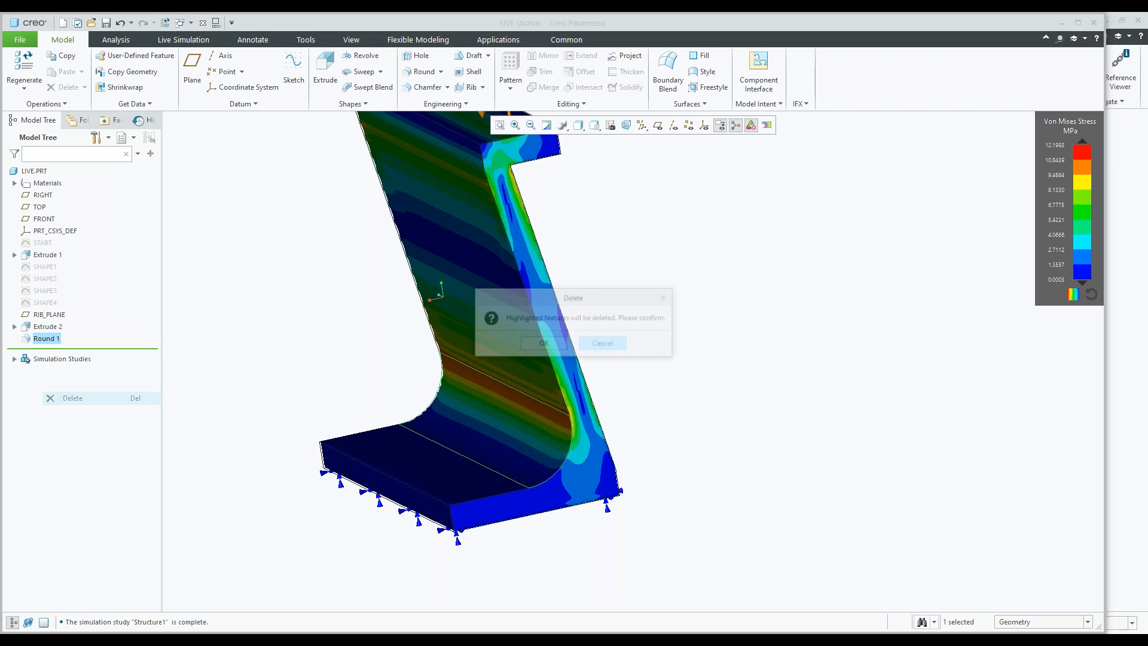
pyautogui.click(541, 344)
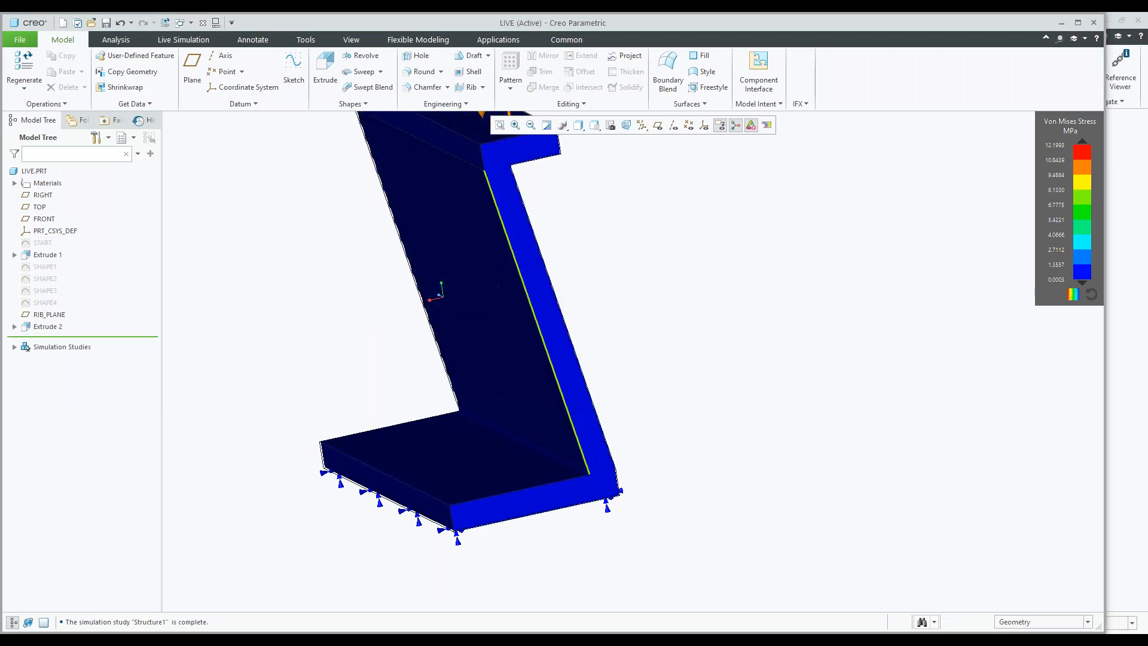
# Display the datum planes and start a profile rib with an internal sketch on RIB_PLANE
pyautogui.hotkey('ctrl', 'd')
pyautogui.click(658, 125)
pyautogui.moveTo(710, 303); pyautogui.dragTo(685, 331, button='middle')
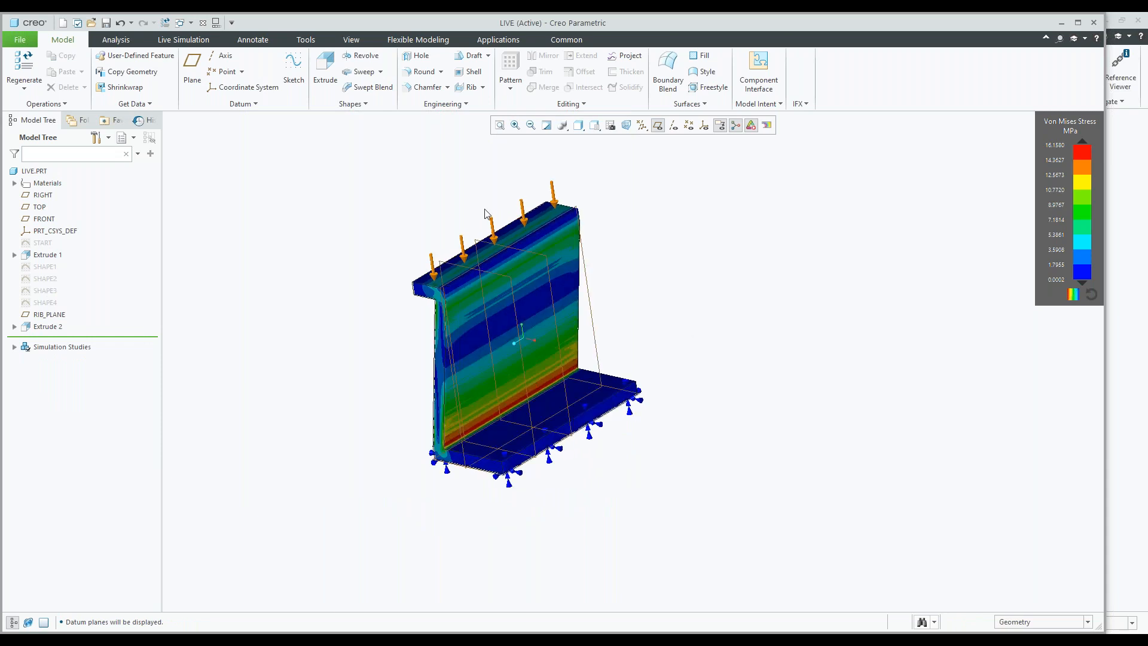
pyautogui.click(469, 87)
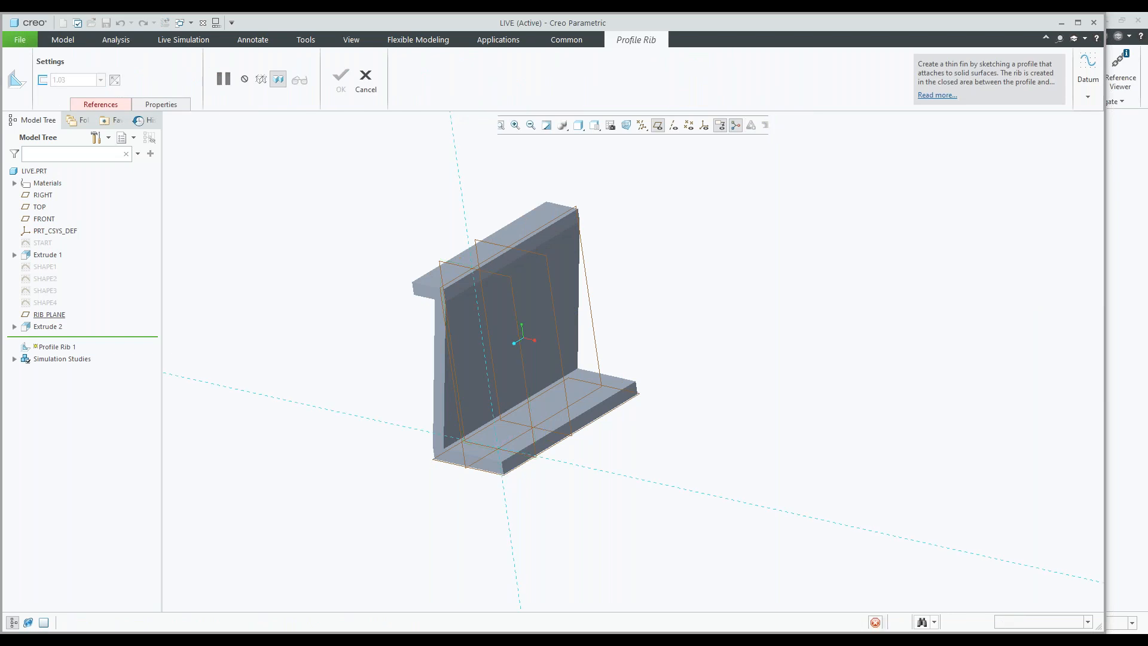
pyautogui.click(45, 89)
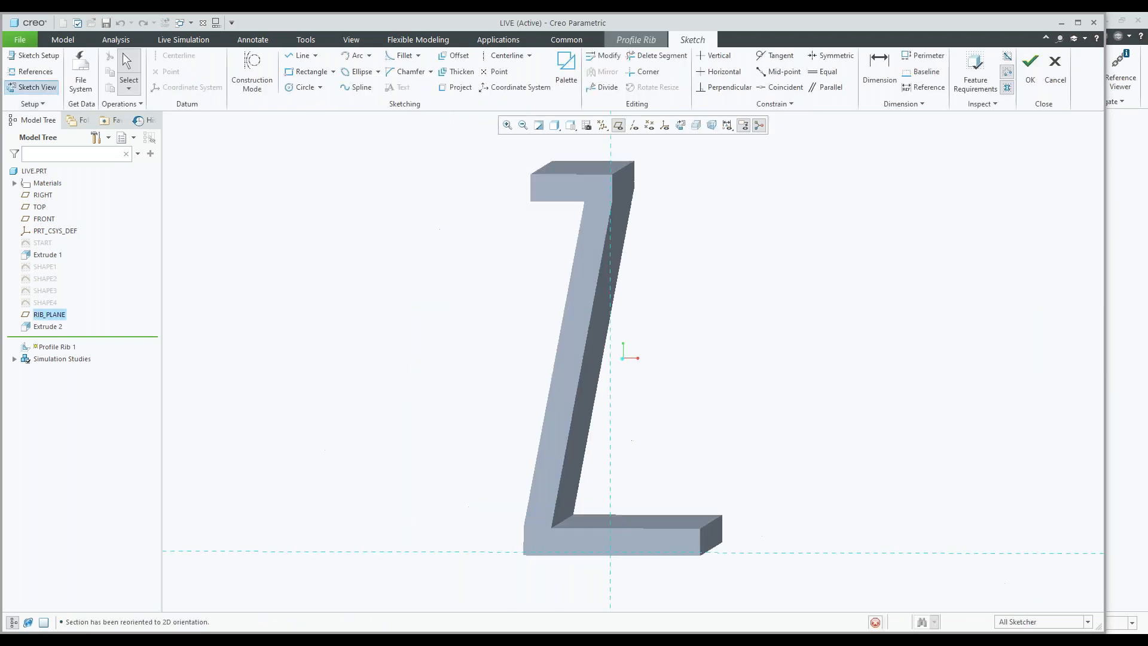
# Add the inclined wall's inner surface and the base plate's upper surface as sketch references and orient the sketch flat
pyautogui.click(33, 71)
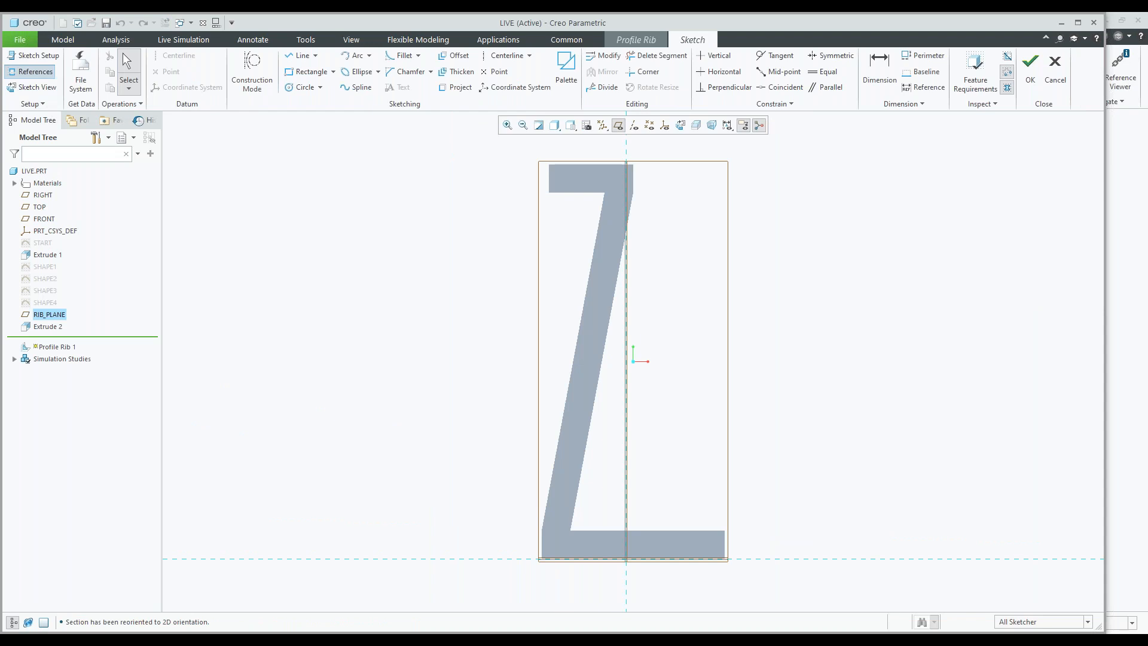
pyautogui.moveTo(590, 428); pyautogui.dragTo(593, 425, button='middle')
pyautogui.click(592, 425)
pyautogui.click(598, 532)
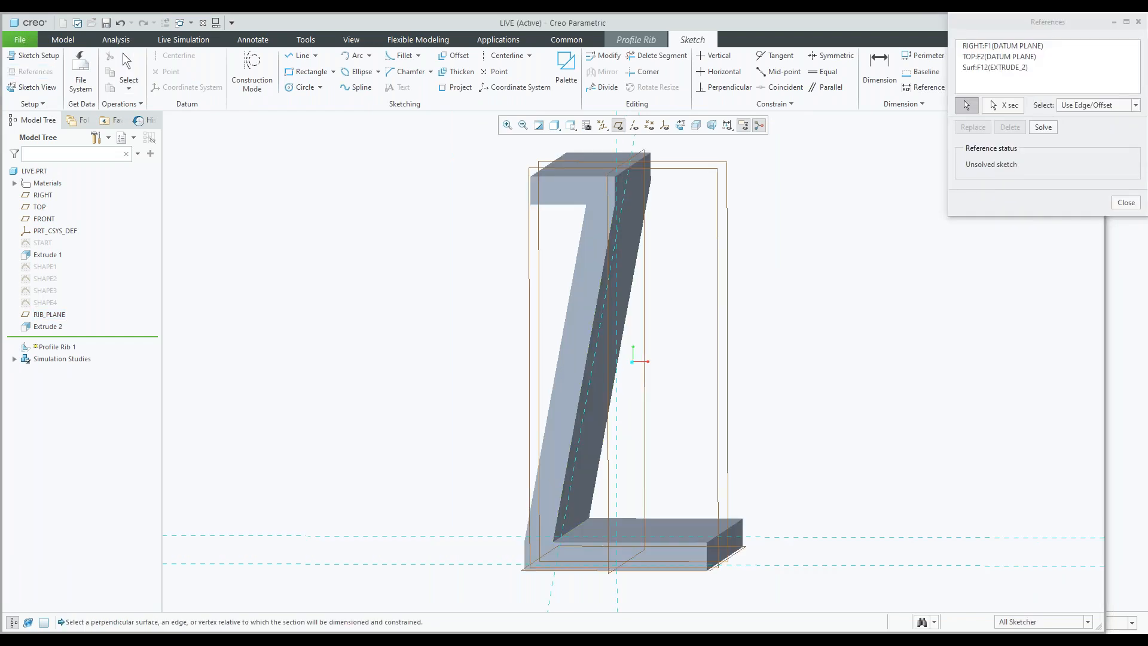
pyautogui.click(1127, 204)
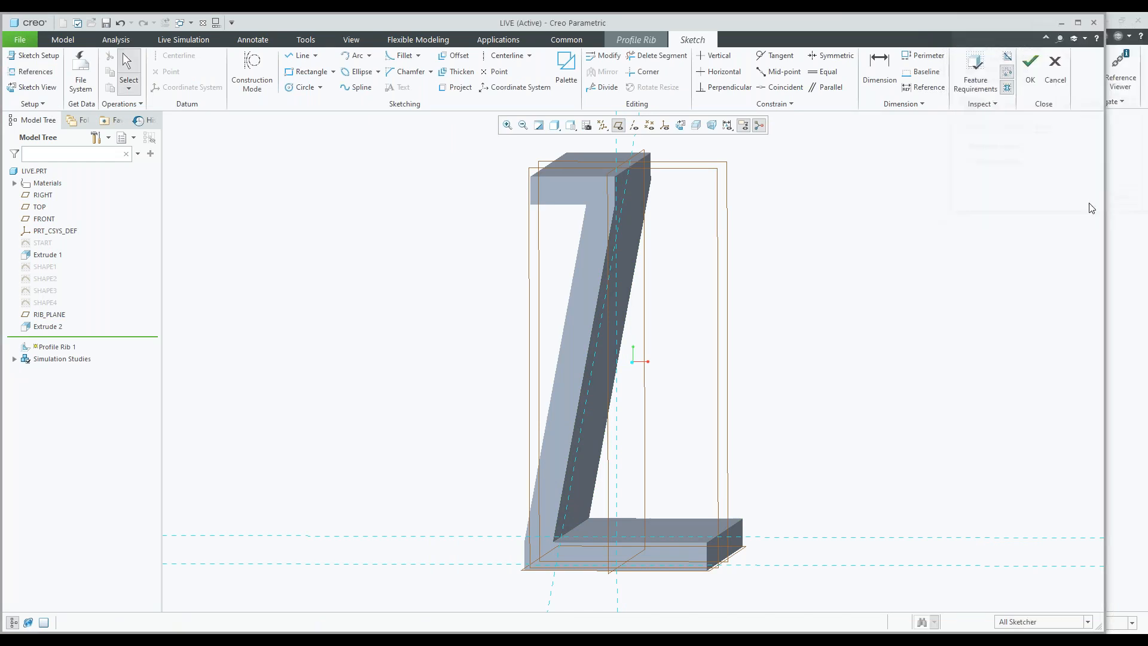
pyautogui.click(40, 88)
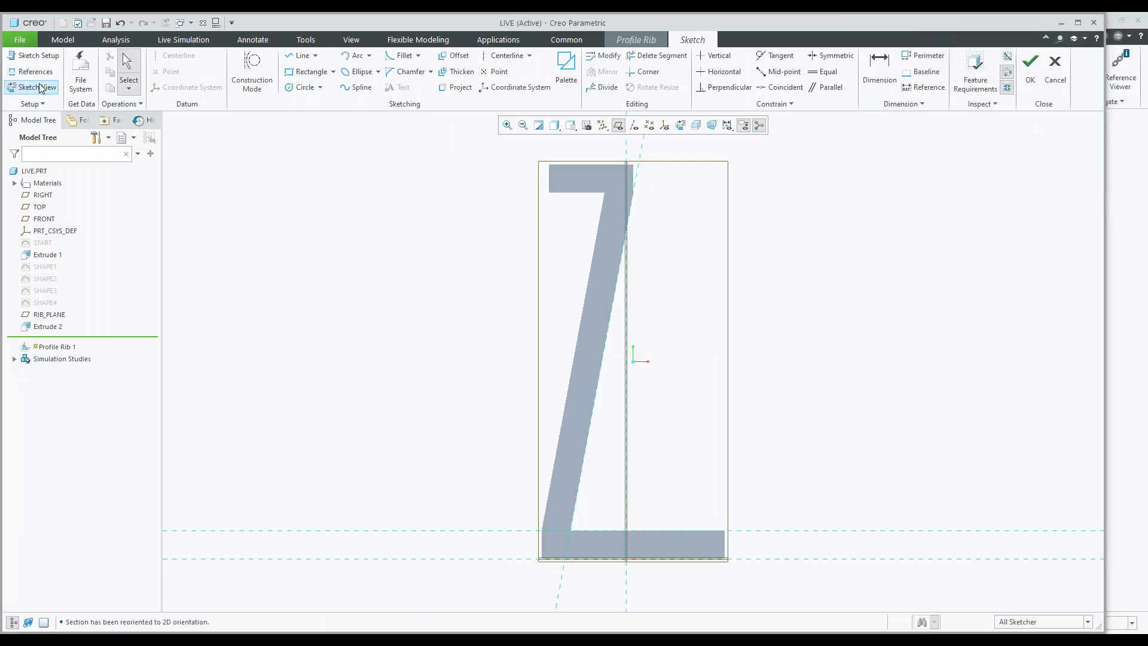
# Sketch a line from the inclined wall down to the base plate's upper surface, at about 30° to the wall, and finish the sketch
pyautogui.press('l')
pyautogui.click(592, 422)
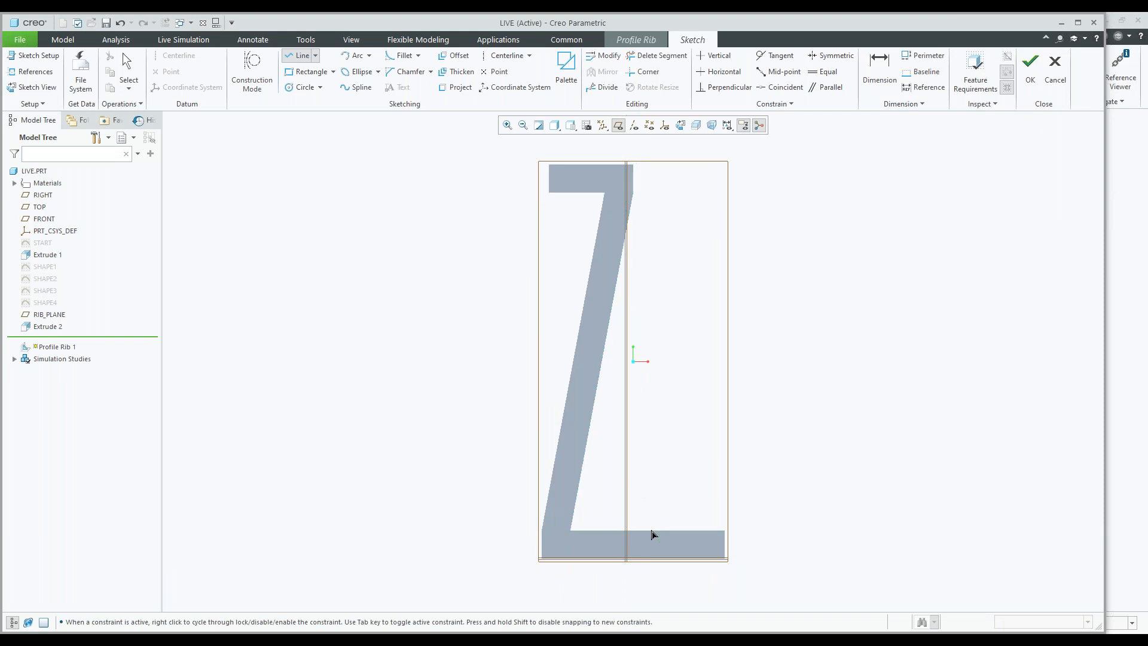
pyautogui.click(648, 530)
pyautogui.middleClick(672, 465)
pyautogui.middleClick(672, 465)
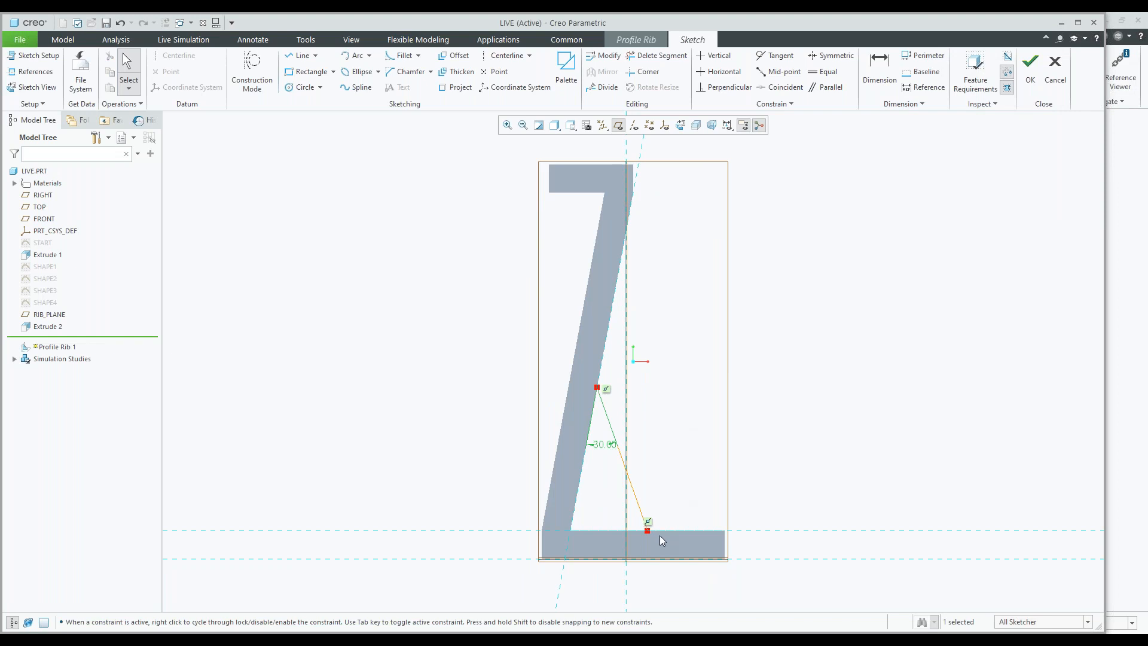
pyautogui.click(1032, 84)
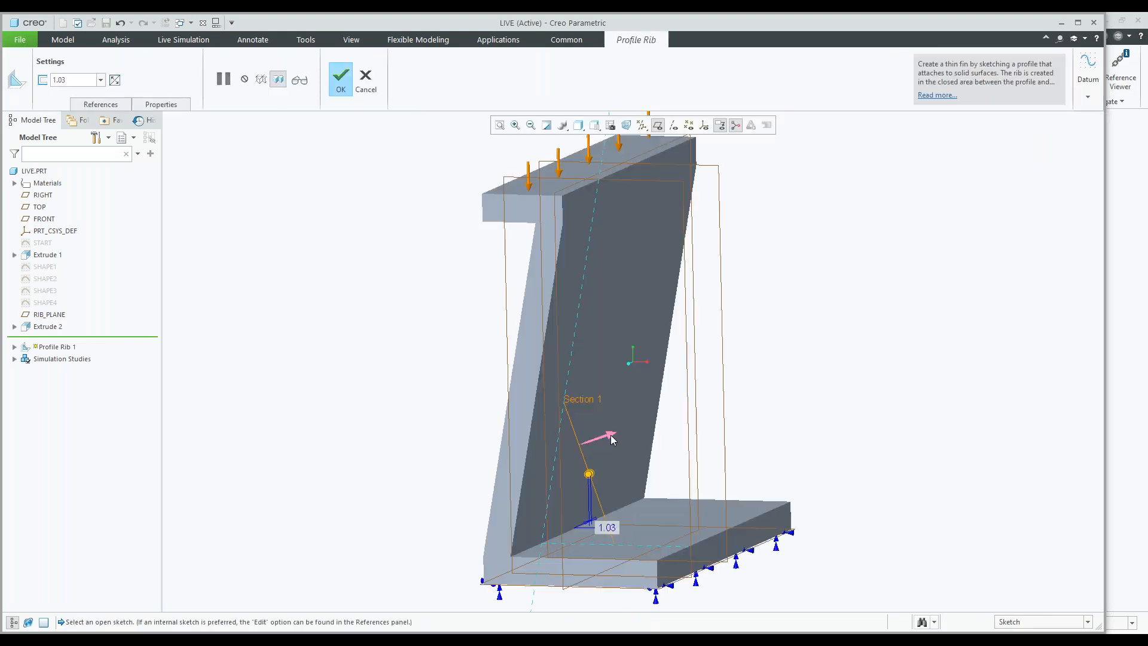
# Fill the rib toward the inclined wall, set its thickness to 3 and complete the profile rib
pyautogui.doubleClick(606, 528)
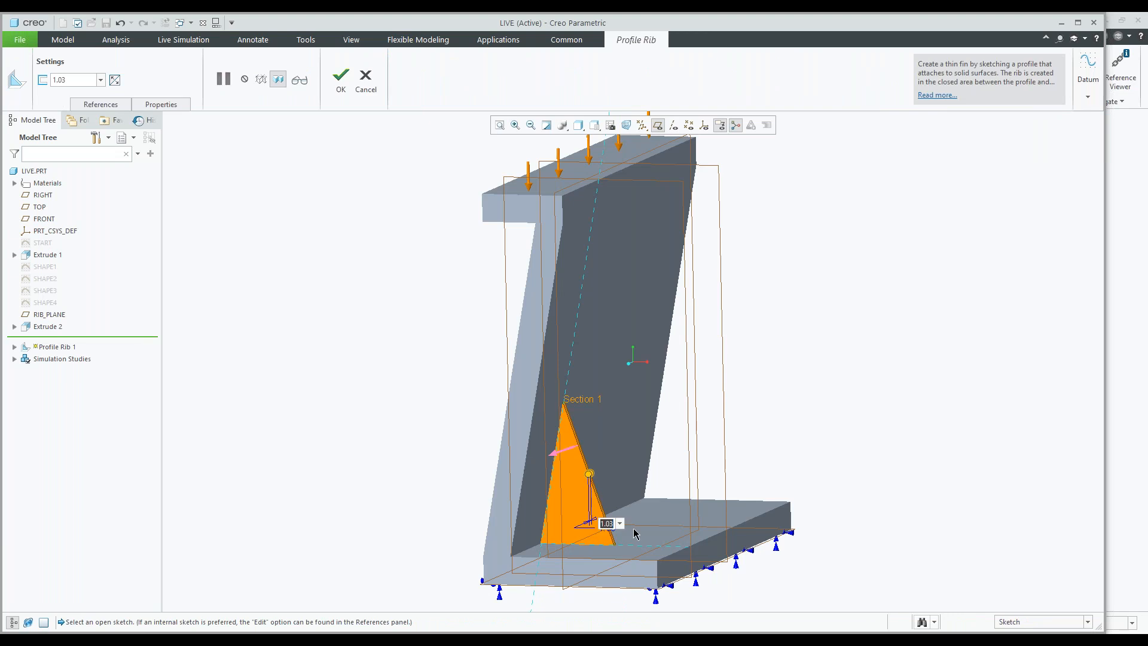
pyautogui.write('3')
pyautogui.press('Return')
pyautogui.moveTo(626, 469); pyautogui.dragTo(604, 473, button='middle')
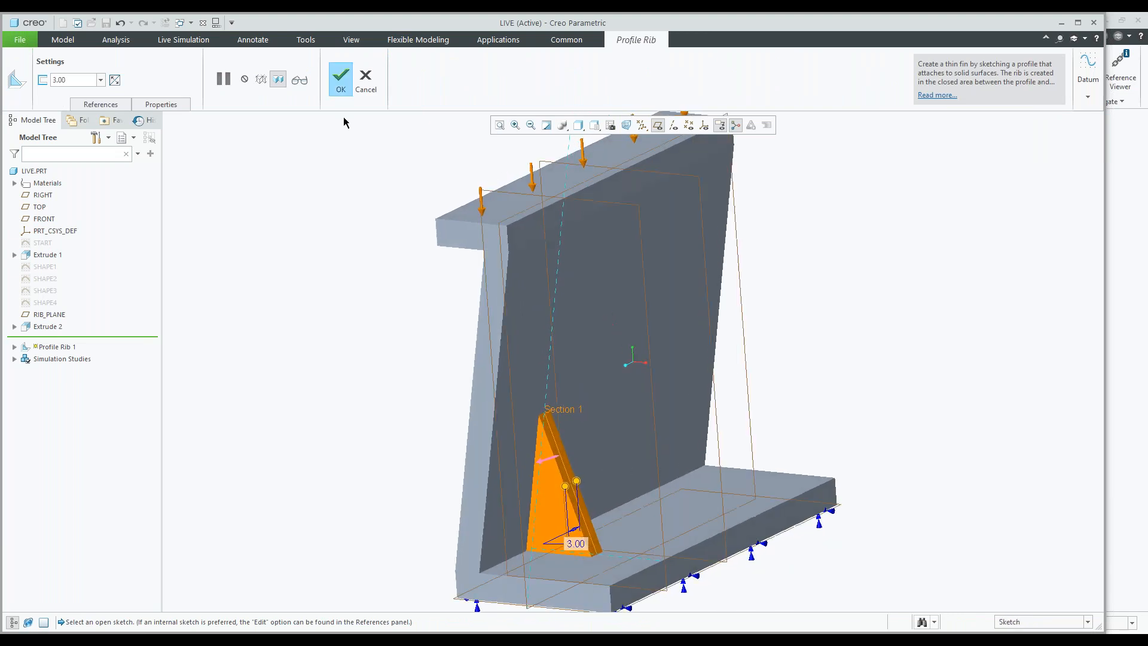
pyautogui.click(341, 80)
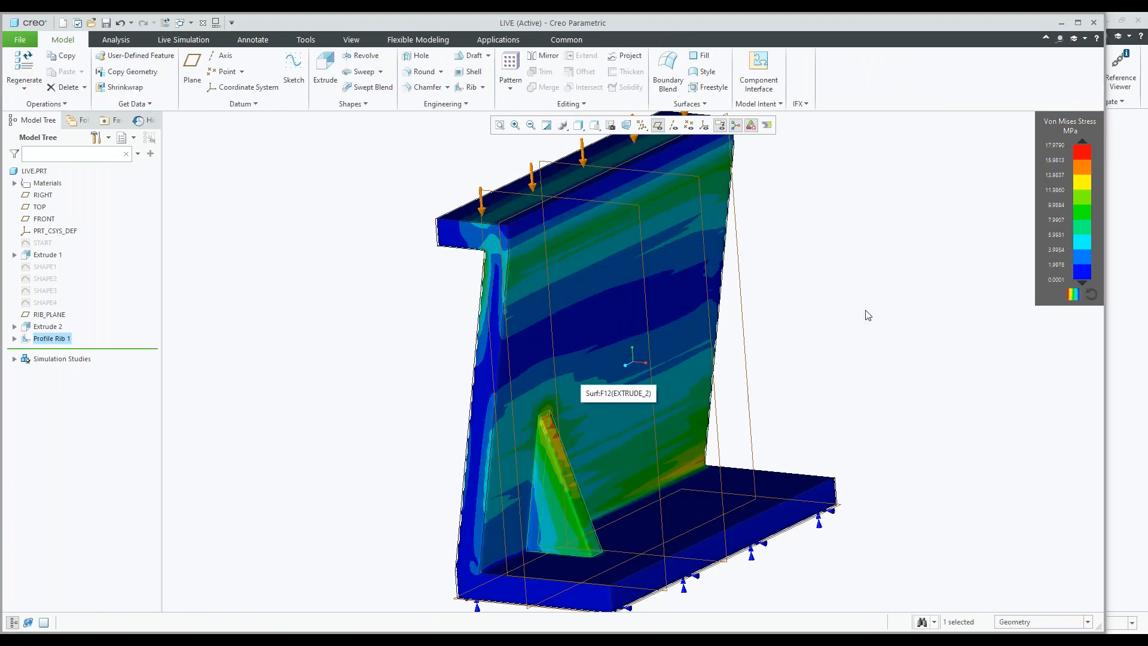
# Start a pattern of the profile rib and set its type to Direction
pyautogui.moveTo(526, 468)
pyautogui.mouseDown(button='middle')
pyautogui.moveTo(480, 457)
pyautogui.moveTo(567, 413)
pyautogui.mouseUp(button='middle')
pyautogui.scroll(3, 567, 413)
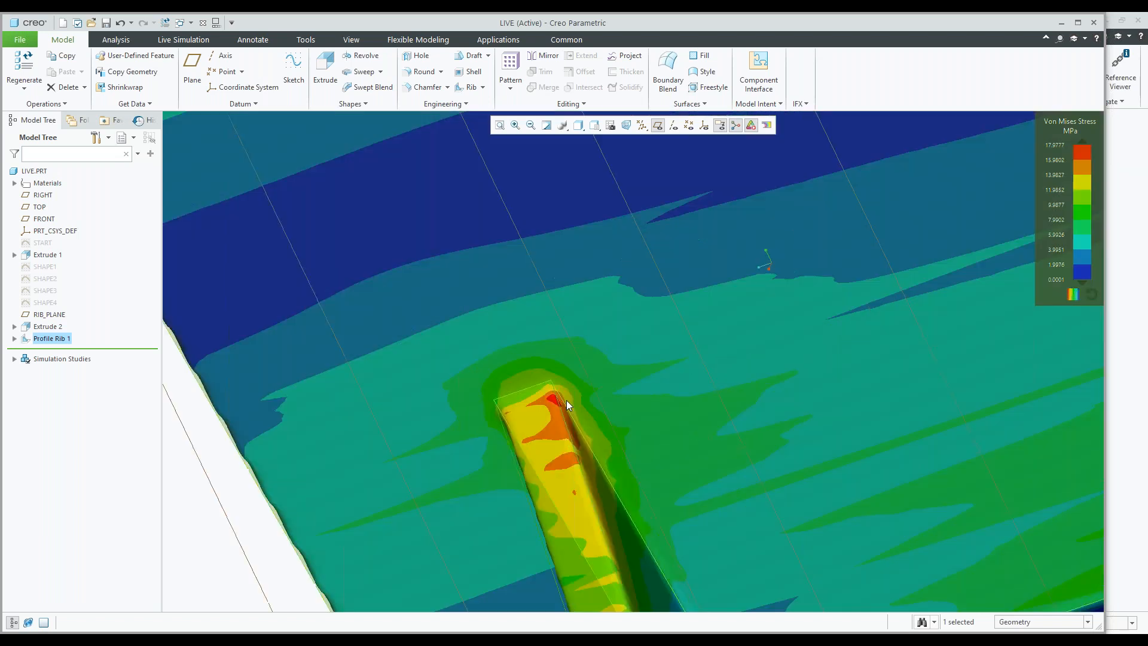
pyautogui.hotkey('ctrl', 'd')
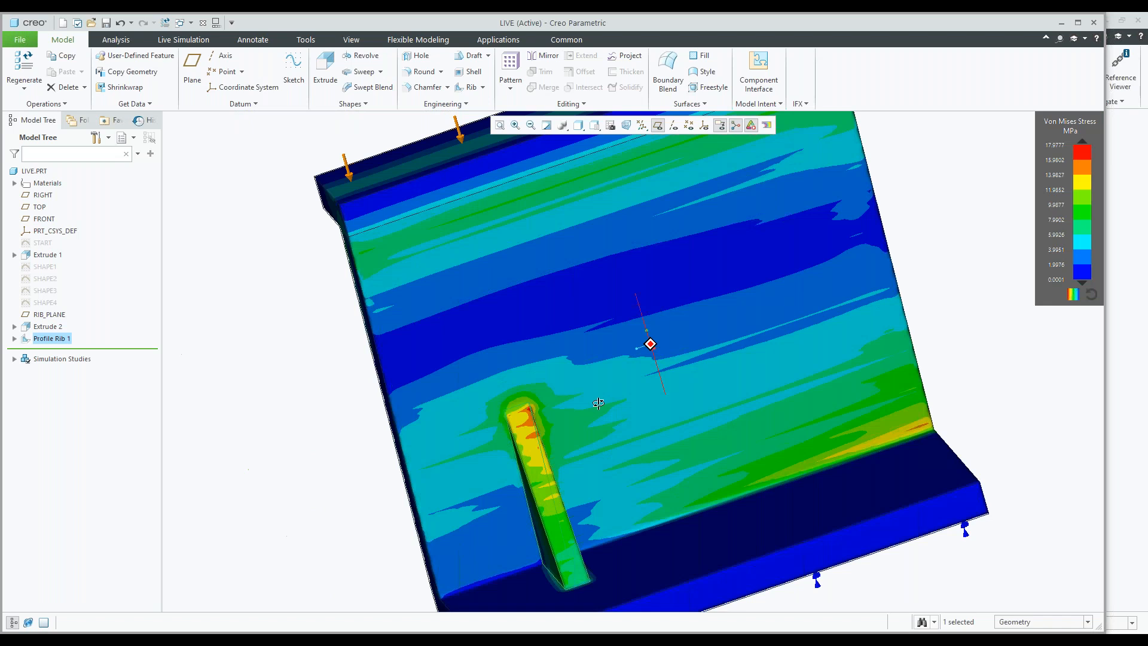
pyautogui.click(510, 66)
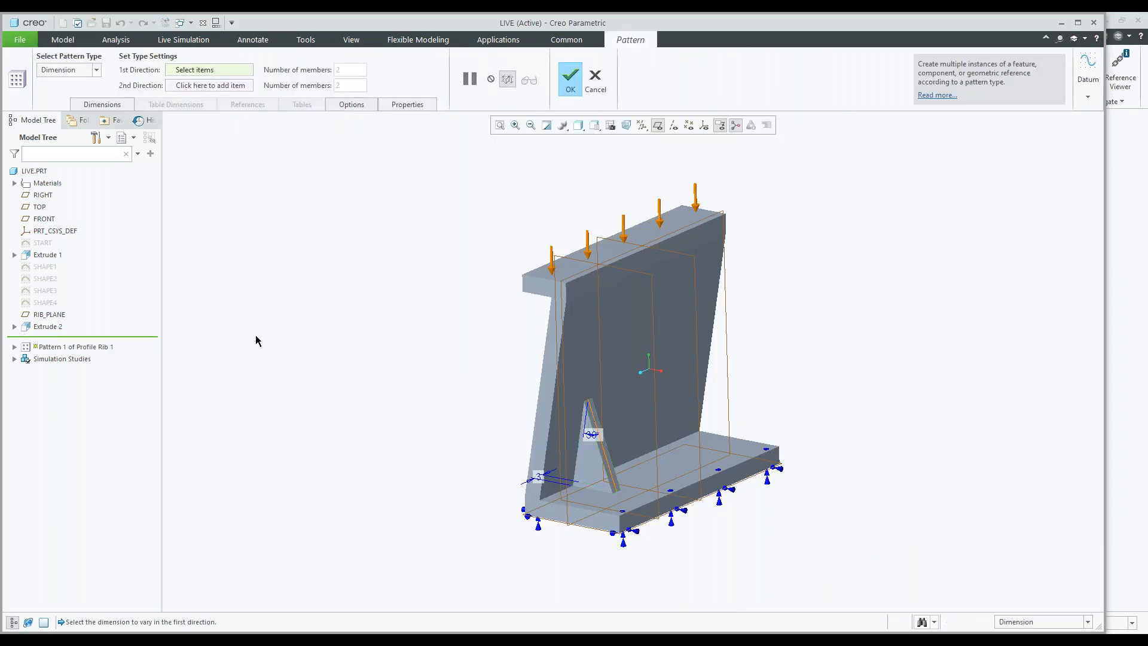
pyautogui.click(571, 79)
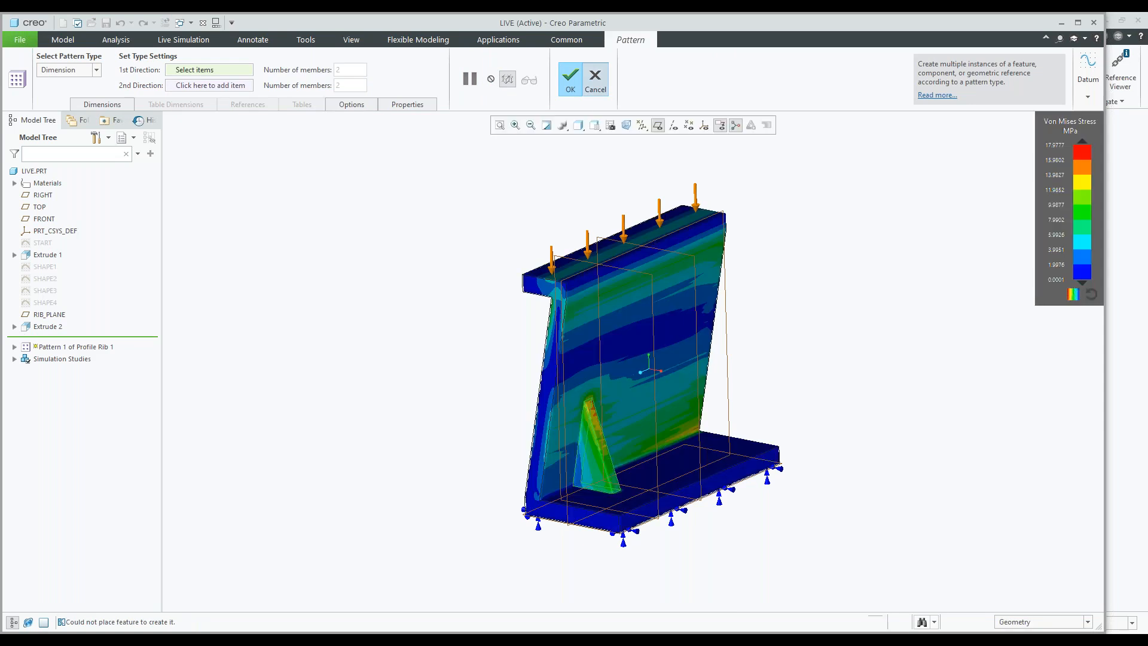
pyautogui.click(511, 67)
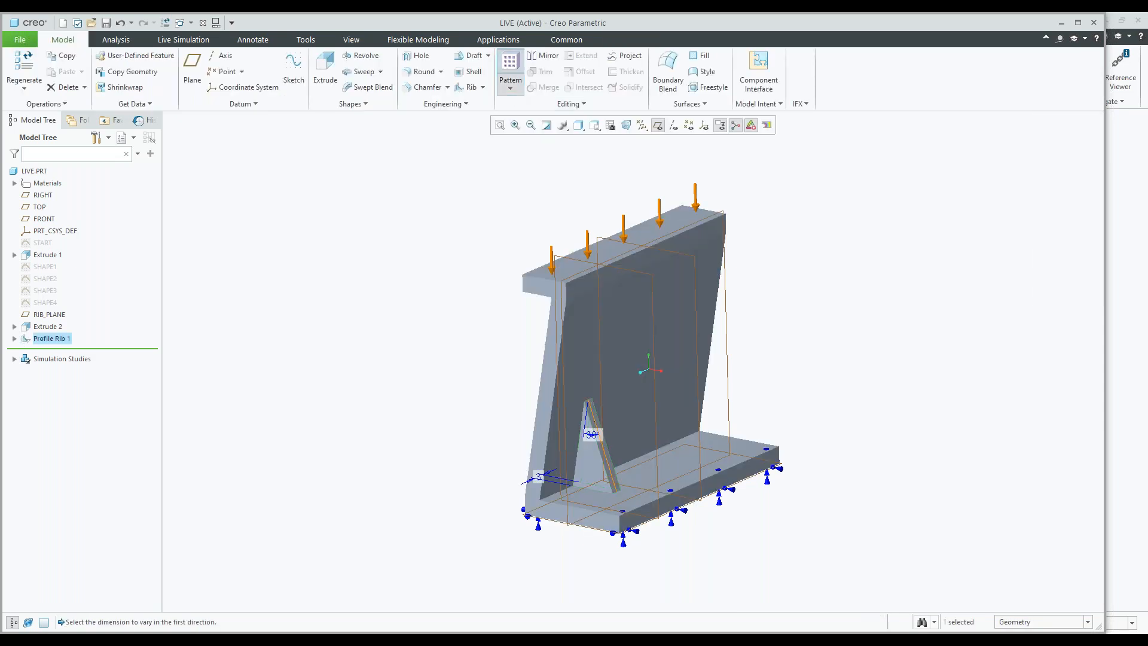
pyautogui.click(71, 71)
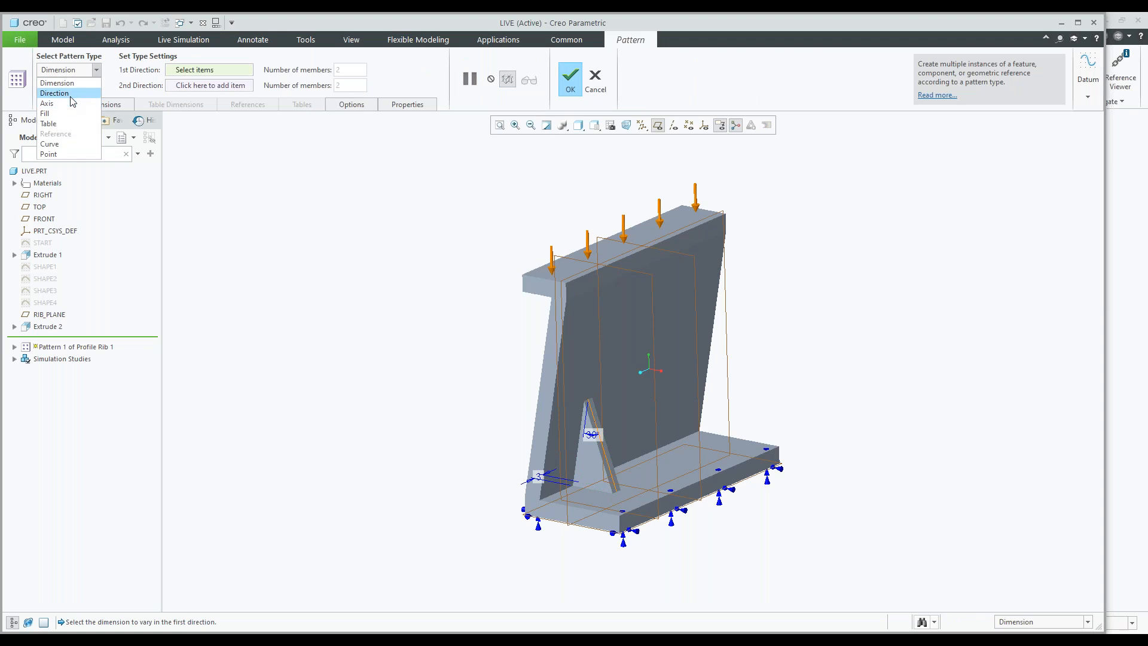
pyautogui.click(71, 95)
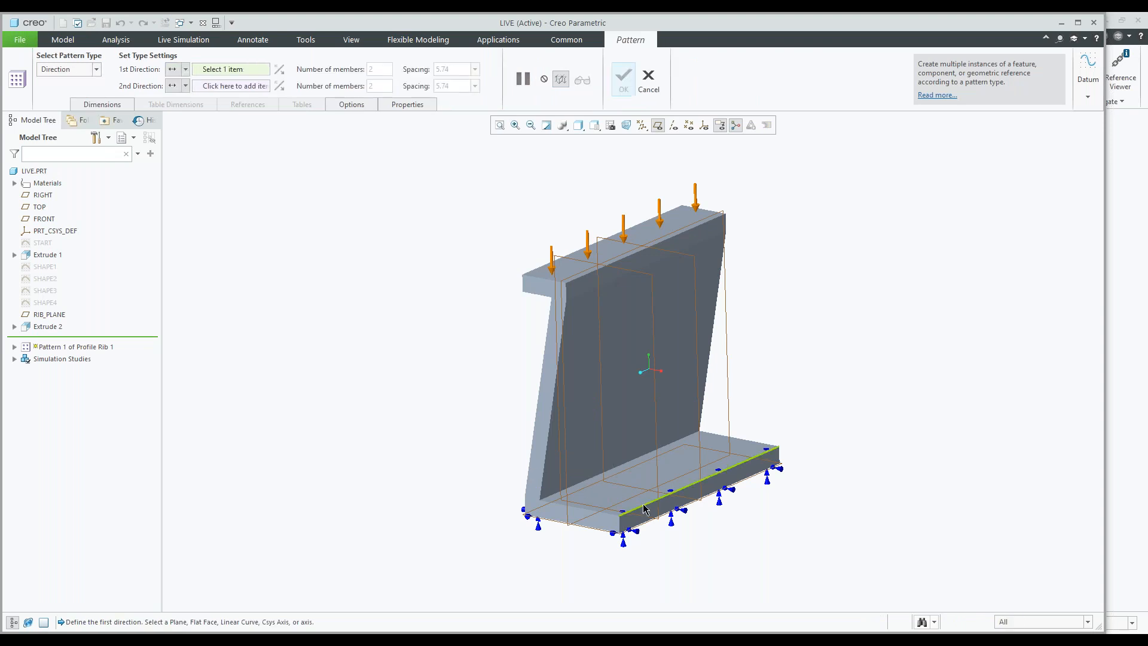
# Pattern the profile rib along the base plate's long edge with 3 members spaced 15 apart and complete the pattern
pyautogui.click(700, 481)
pyautogui.moveTo(700, 481); pyautogui.dragTo(693, 468, button='middle')
pyautogui.doubleClick(682, 453)
pyautogui.write('15')
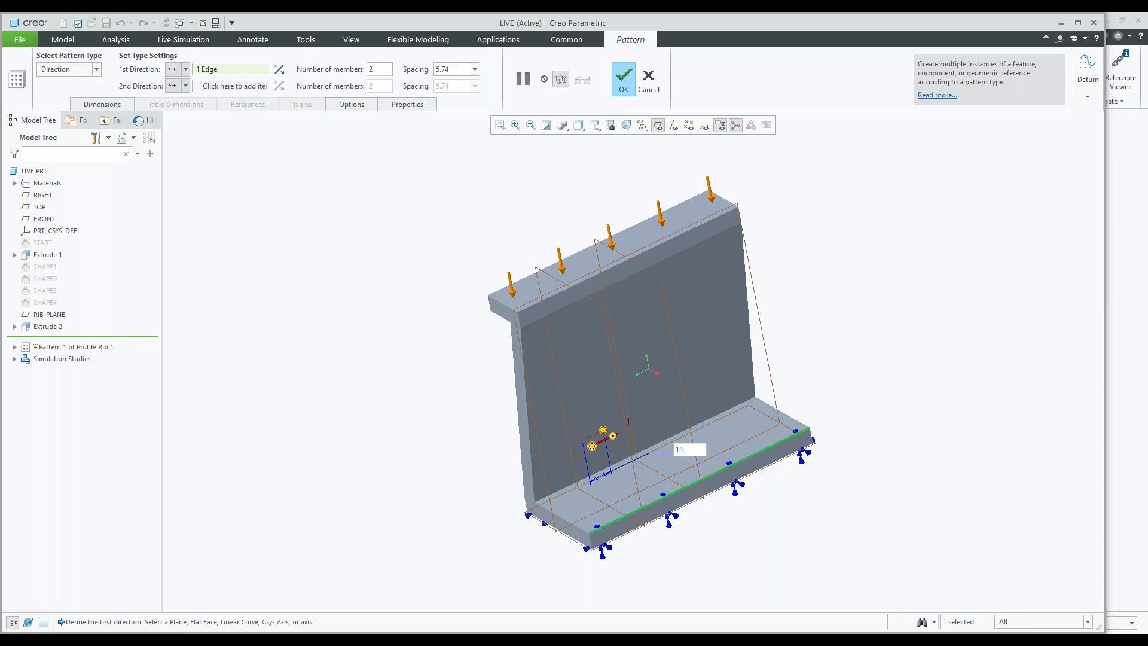
pyautogui.press('Return')
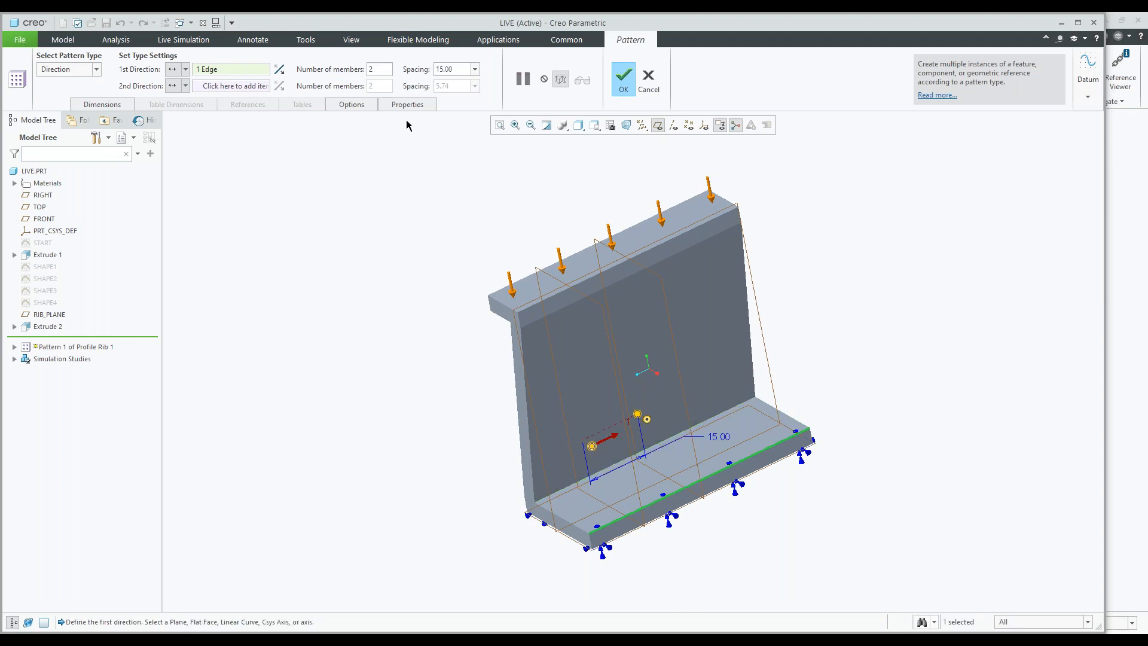
pyautogui.doubleClick(369, 69)
pyautogui.write('3')
pyautogui.press('Return')
pyautogui.click(624, 76)
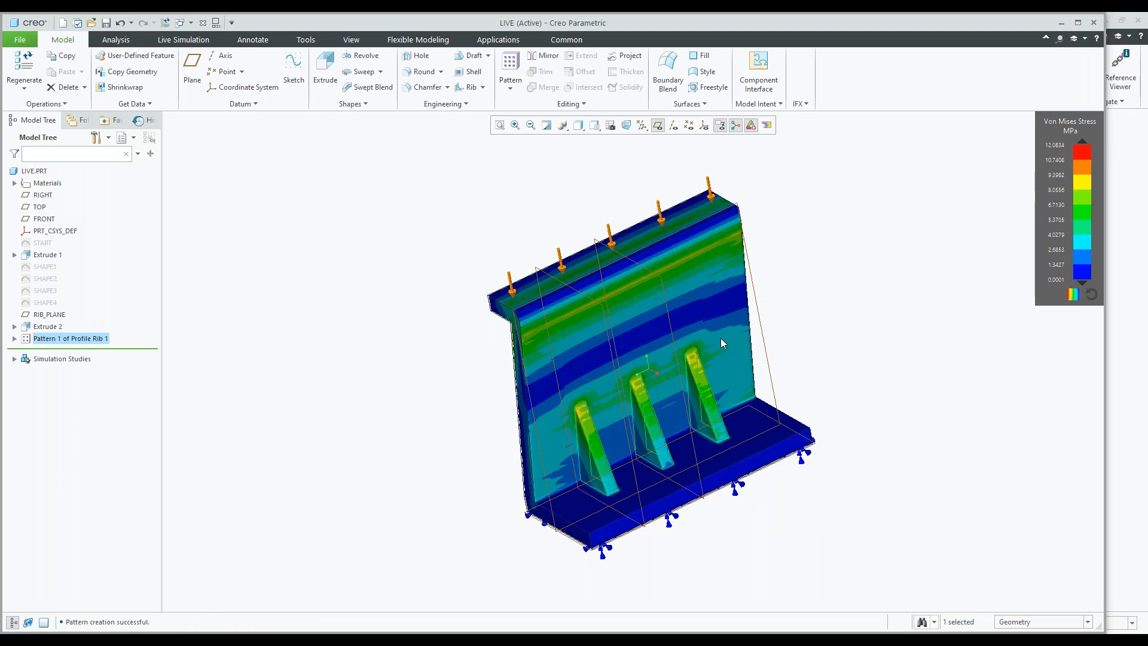
# Examine the von Mises stress around the rib tips, the inclined wall and the underside of the upper flange
pyautogui.moveTo(720, 338)
pyautogui.mouseDown(button='middle')
pyautogui.moveTo(680, 344)
pyautogui.moveTo(738, 329)
pyautogui.moveTo(738, 338)
pyautogui.moveTo(651, 366)
pyautogui.mouseUp(button='middle')
pyautogui.scroll(4, 670, 387)
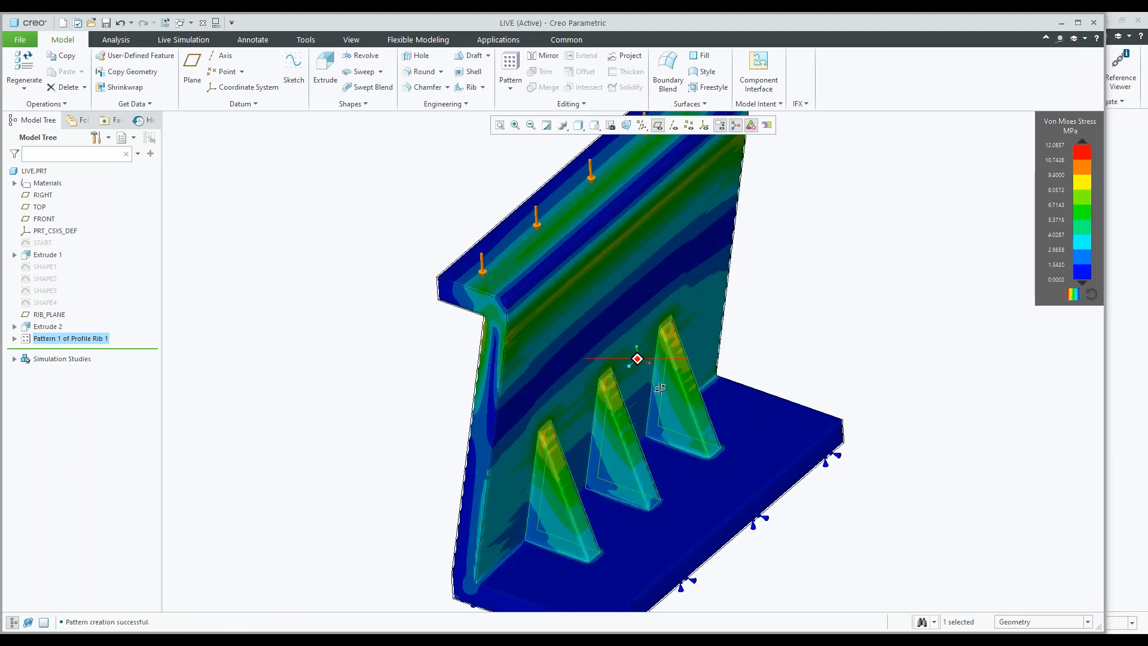
pyautogui.moveTo(660, 389); pyautogui.dragTo(562, 425, button='middle')
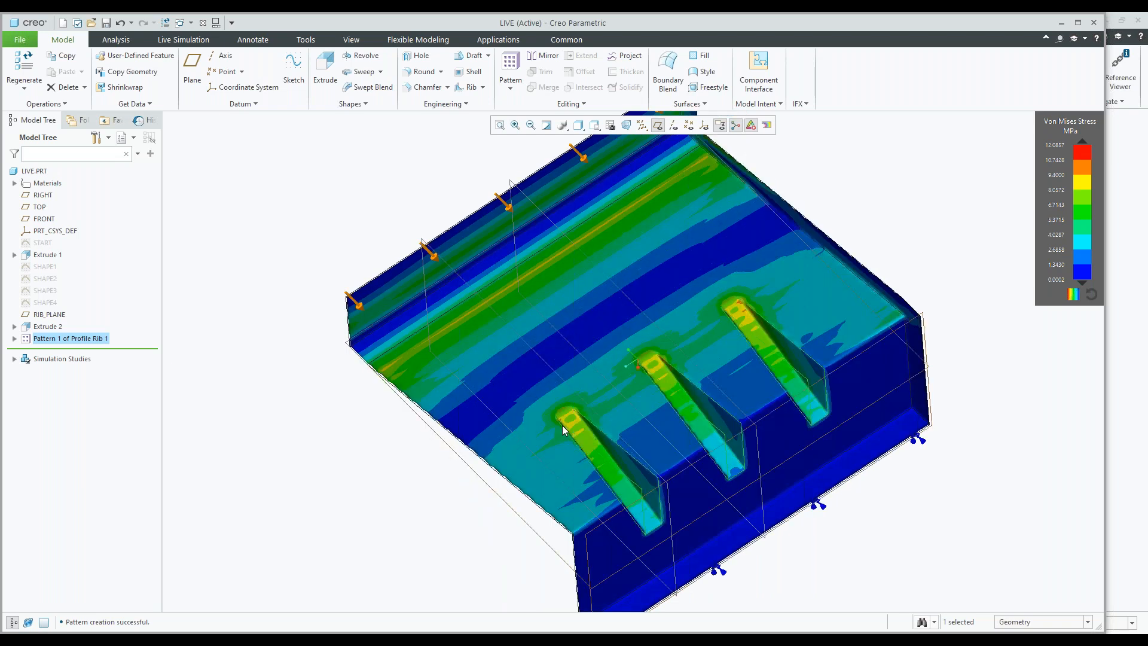
pyautogui.scroll(3, 562, 425)
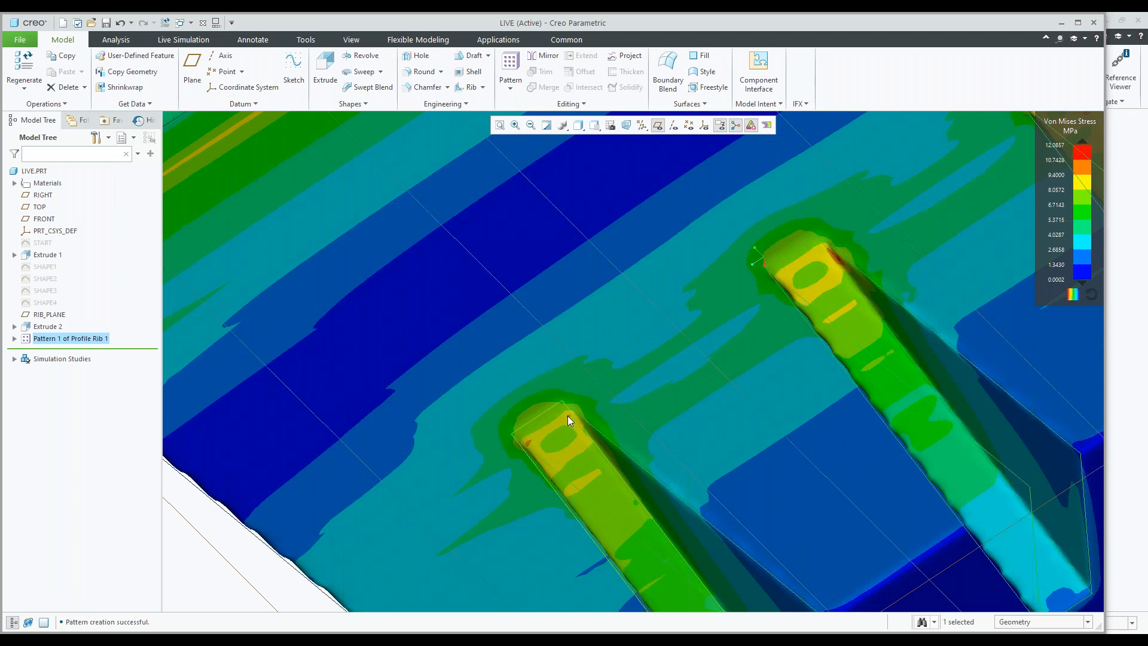
pyautogui.scroll(-2, 569, 419)
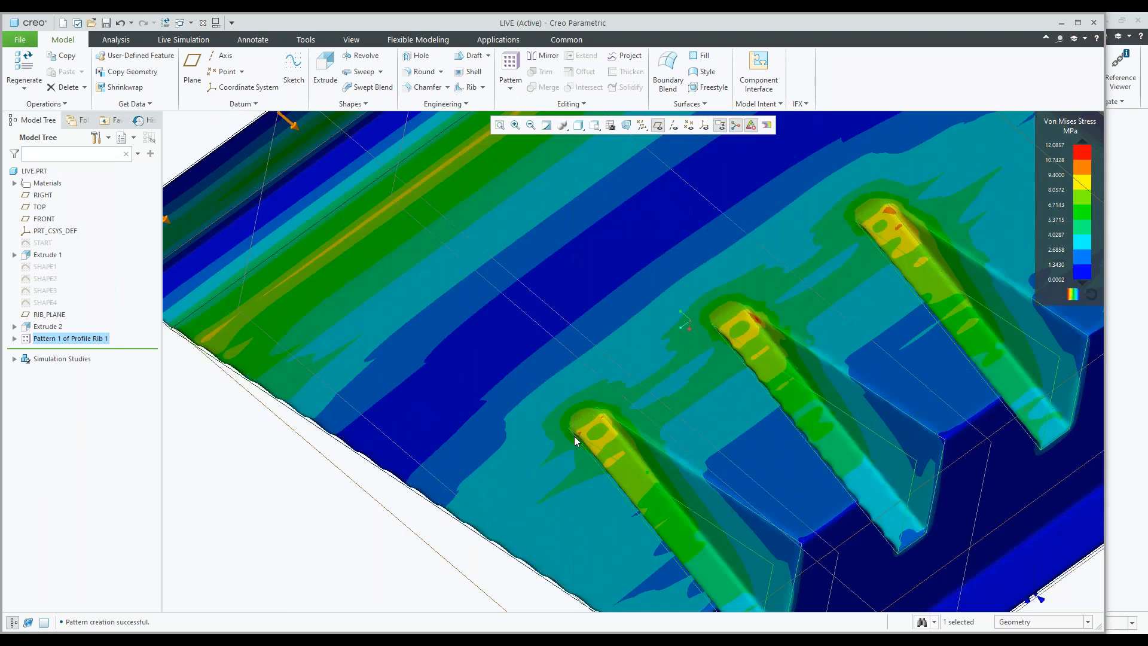
pyautogui.scroll(-3, 576, 436)
pyautogui.moveTo(577, 436)
pyautogui.mouseDown(button='middle')
pyautogui.moveTo(645, 378)
pyautogui.moveTo(569, 371)
pyautogui.moveTo(609, 301)
pyautogui.mouseUp(button='middle')
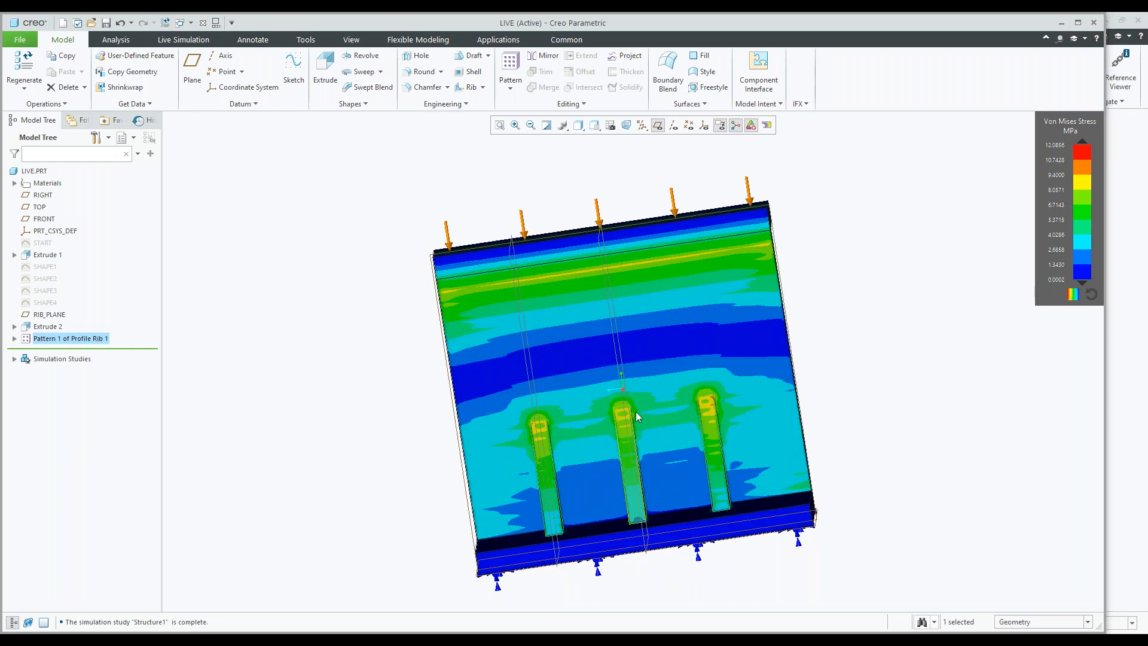
pyautogui.moveTo(656, 387)
pyautogui.mouseDown(button='middle')
pyautogui.moveTo(704, 390)
pyautogui.moveTo(710, 403)
pyautogui.moveTo(714, 369)
pyautogui.mouseUp(button='middle')
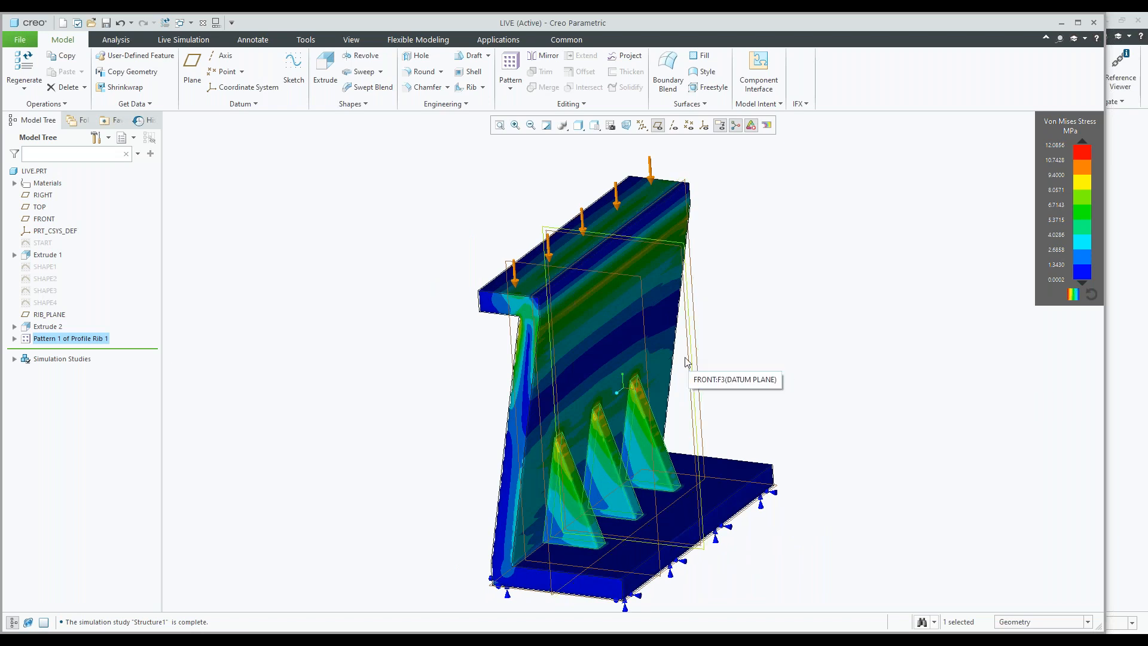
pyautogui.moveTo(674, 367); pyautogui.dragTo(662, 376, button='middle')
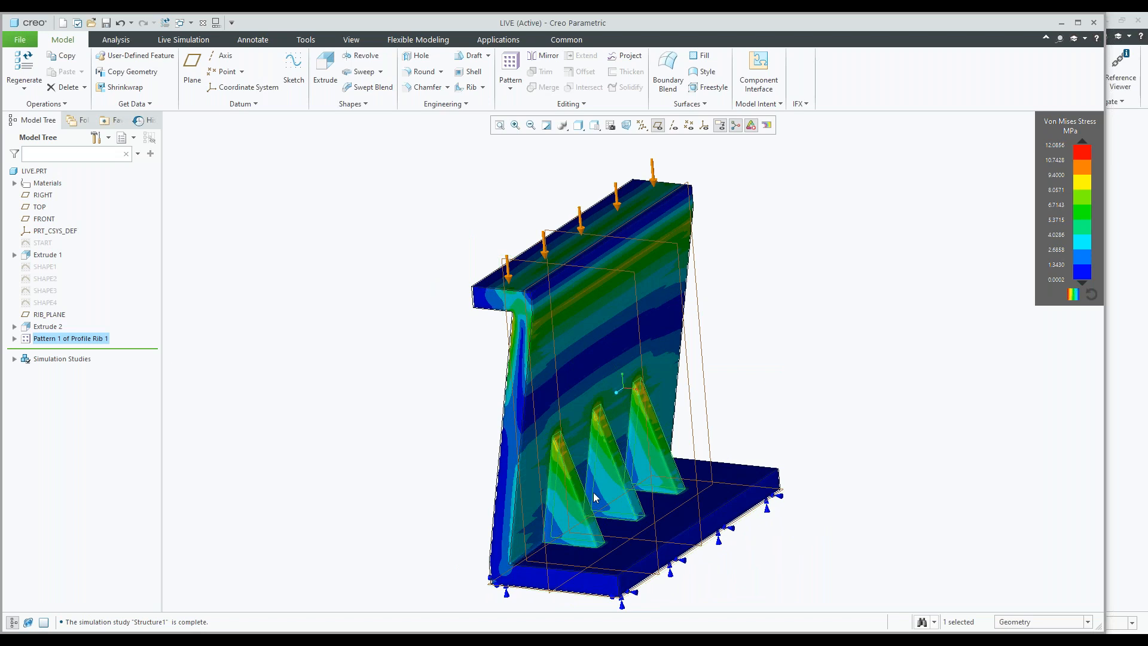
pyautogui.moveTo(689, 412)
pyautogui.mouseDown(button='middle')
pyautogui.moveTo(762, 335)
pyautogui.moveTo(742, 379)
pyautogui.mouseUp(button='middle')
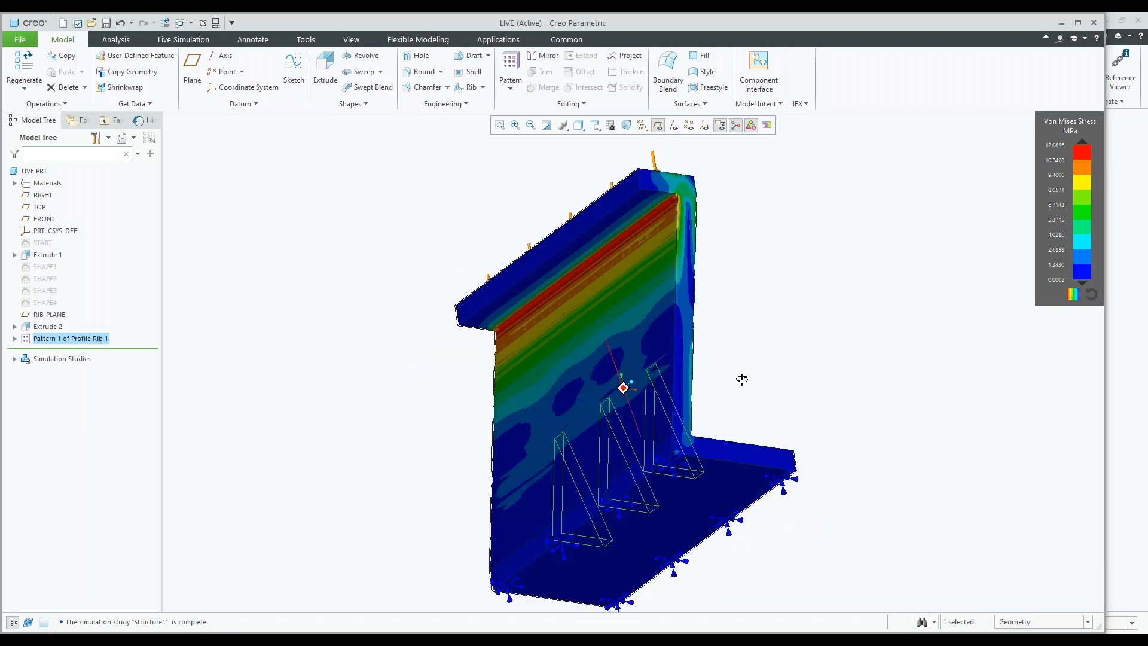
# Chamfer the inner edge where the upper flange meets the wall as D1 x D2, with 3 along the flange and 10 along the wall
pyautogui.scroll(3, 704, 180)
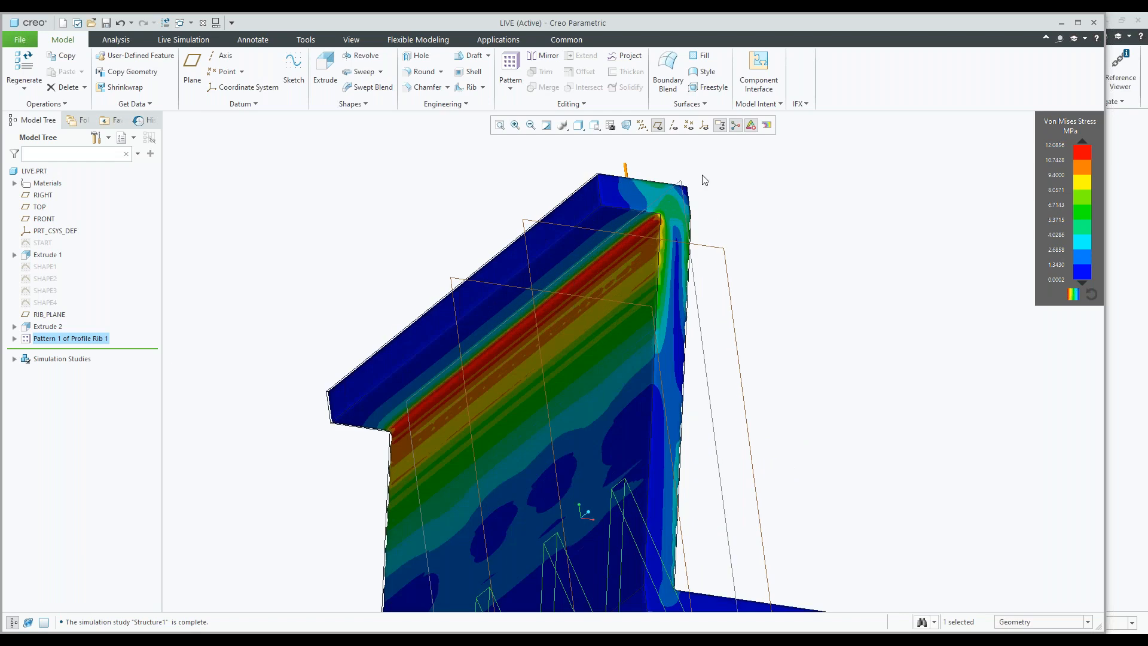
pyautogui.click(428, 89)
pyautogui.click(606, 261)
pyautogui.moveTo(525, 331); pyautogui.dragTo(533, 346)
pyautogui.click(167, 67)
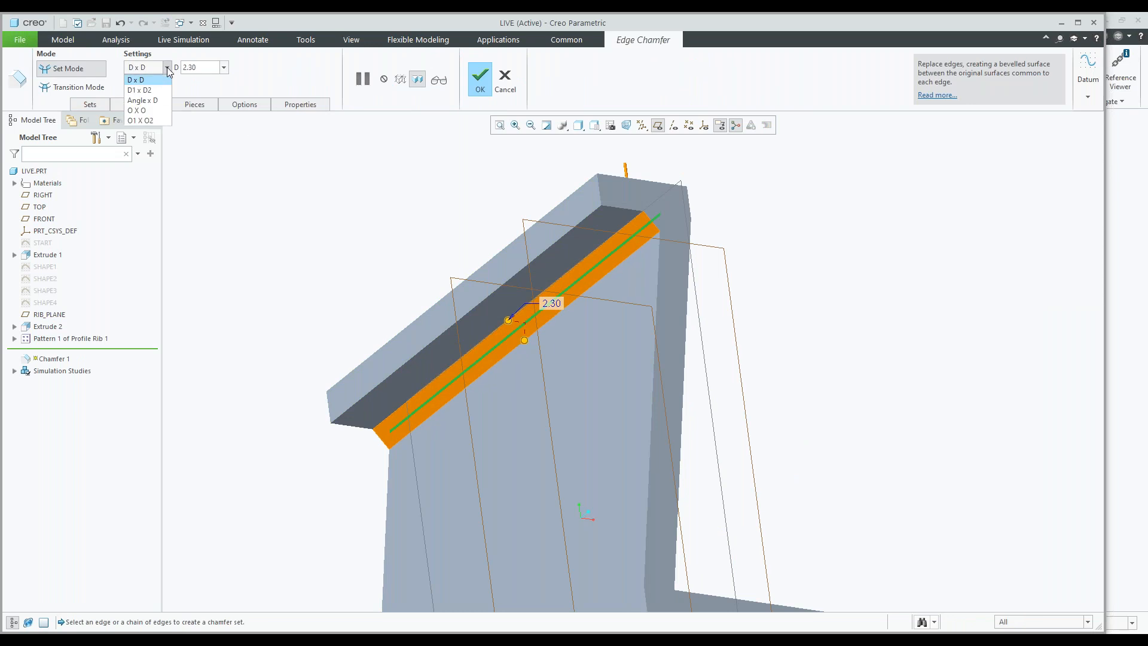
pyautogui.click(143, 91)
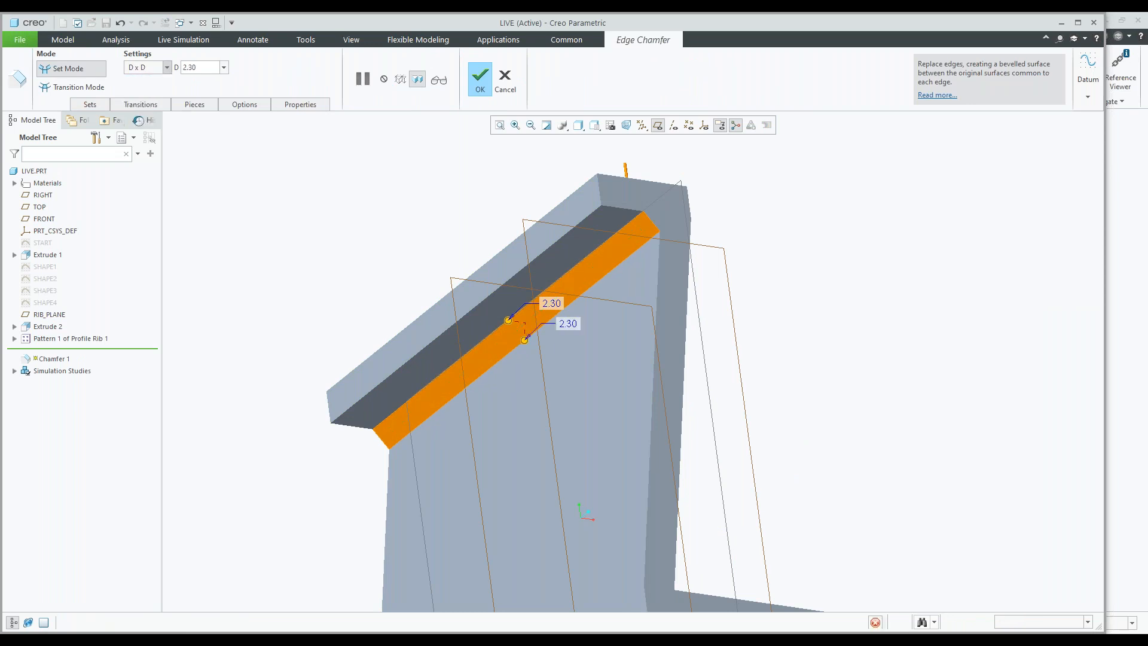
pyautogui.write('3')
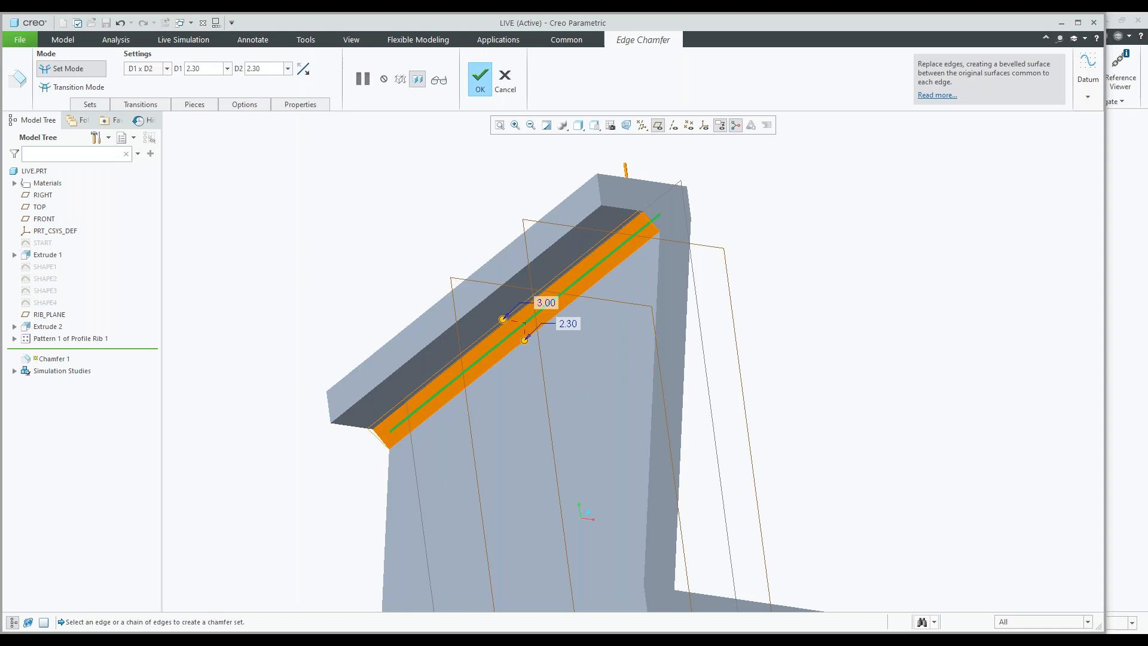
pyautogui.press('Return')
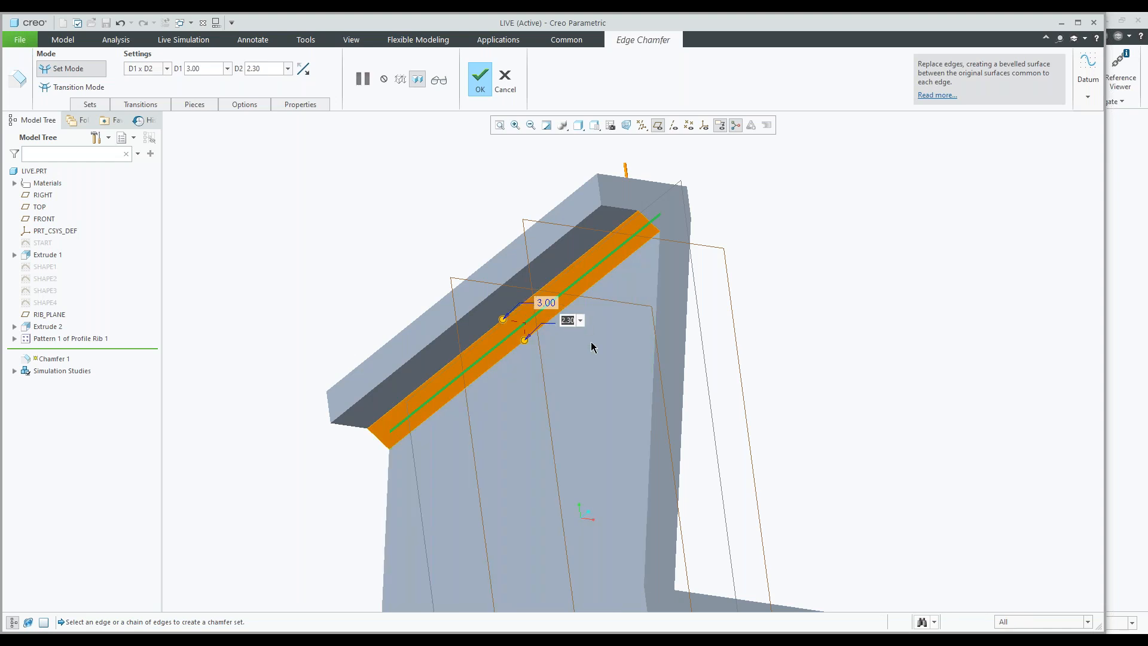
pyautogui.write('10')
pyautogui.press('Return')
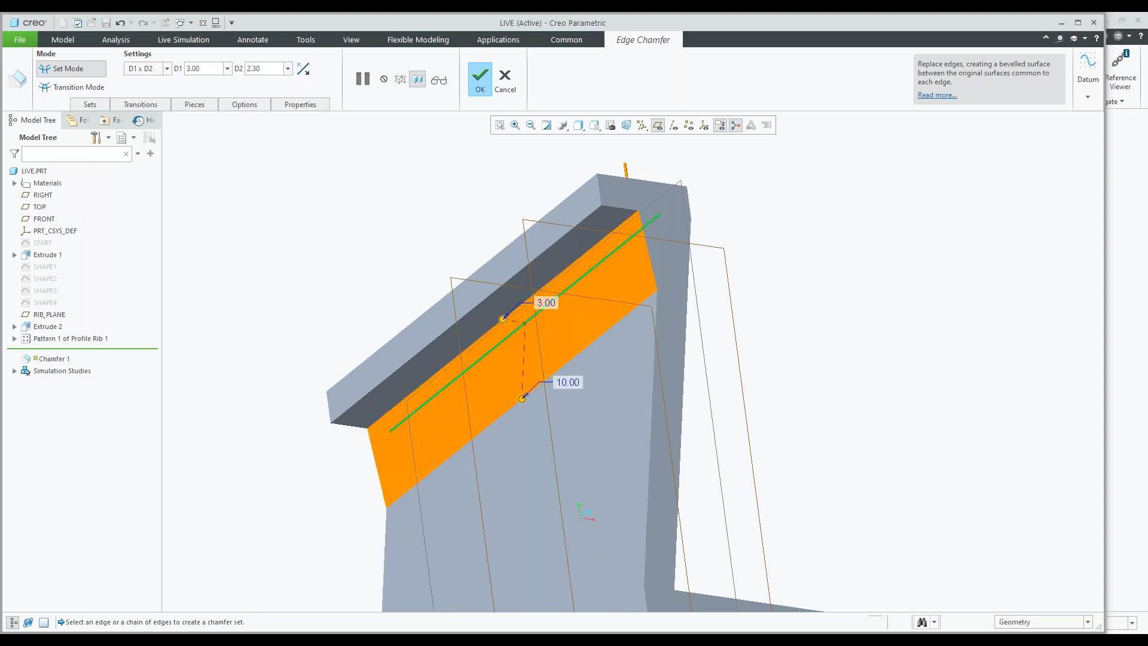
pyautogui.click(479, 83)
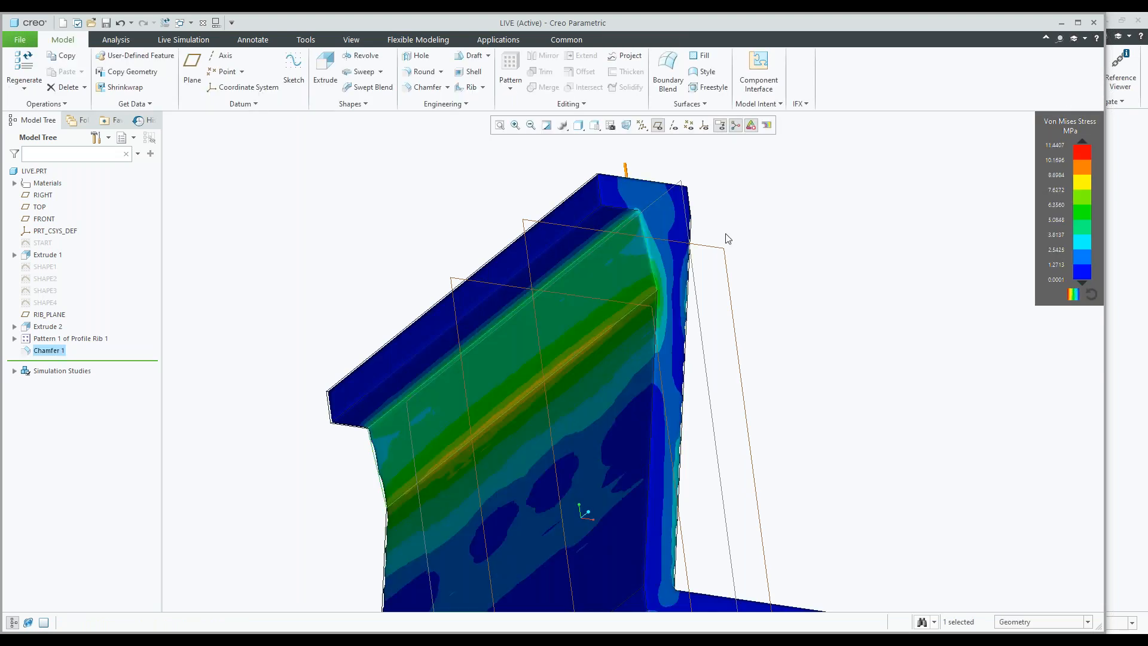
# Examine the von Mises stress along the chamfered edge and at the tips of the three ribs
pyautogui.moveTo(729, 233)
pyautogui.mouseDown(button='middle')
pyautogui.moveTo(704, 241)
pyautogui.moveTo(731, 223)
pyautogui.mouseUp(button='middle')
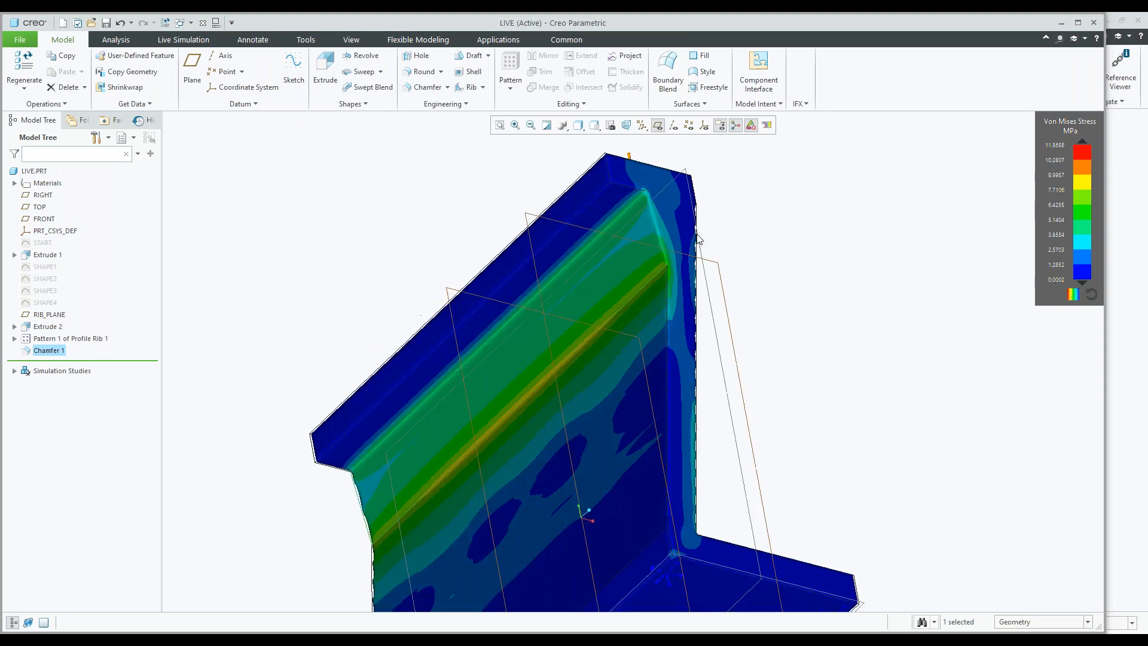
pyautogui.moveTo(698, 239)
pyautogui.mouseDown(button='middle')
pyautogui.moveTo(630, 224)
pyautogui.moveTo(619, 261)
pyautogui.moveTo(567, 263)
pyautogui.moveTo(610, 259)
pyautogui.moveTo(554, 283)
pyautogui.mouseUp(button='middle')
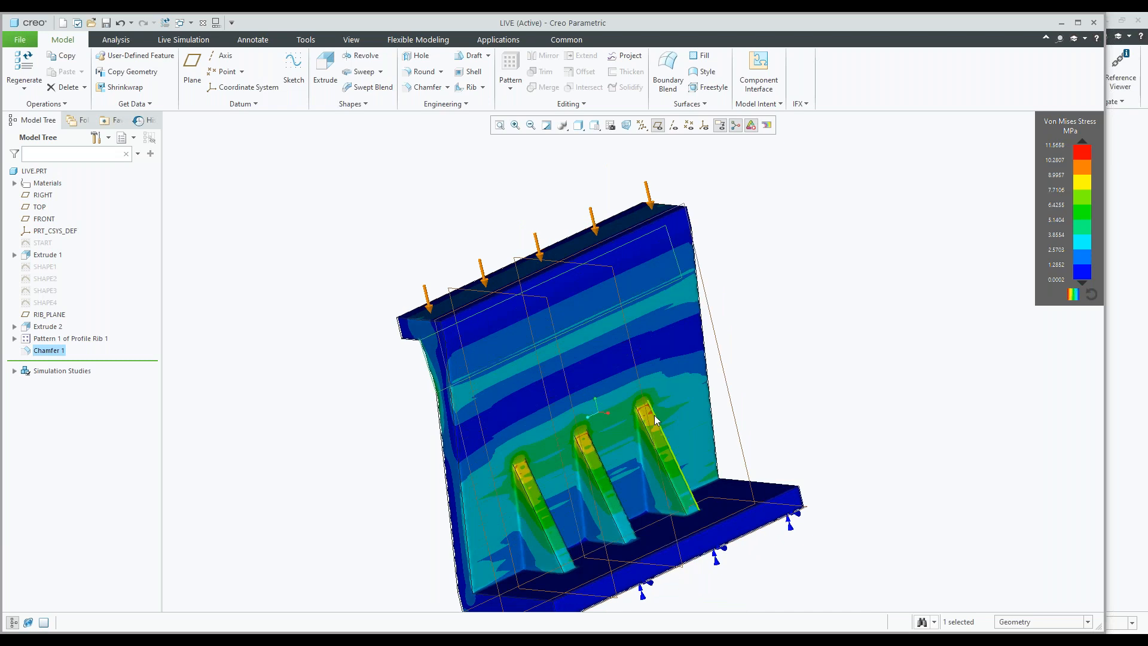
pyautogui.scroll(5, 656, 418)
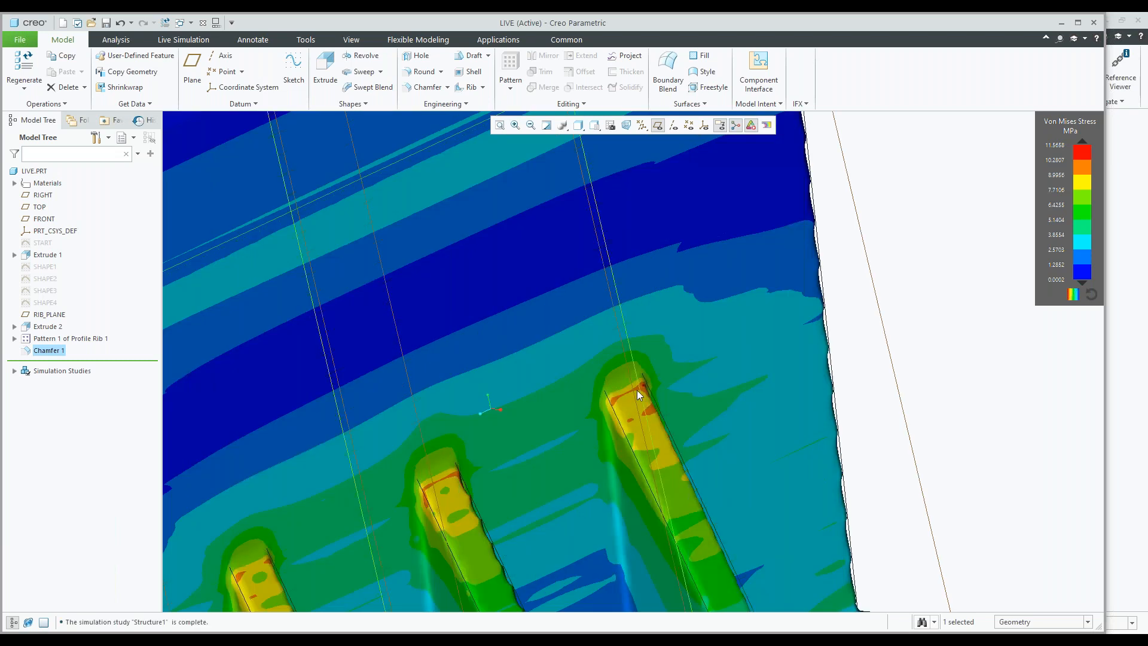
pyautogui.click(638, 395)
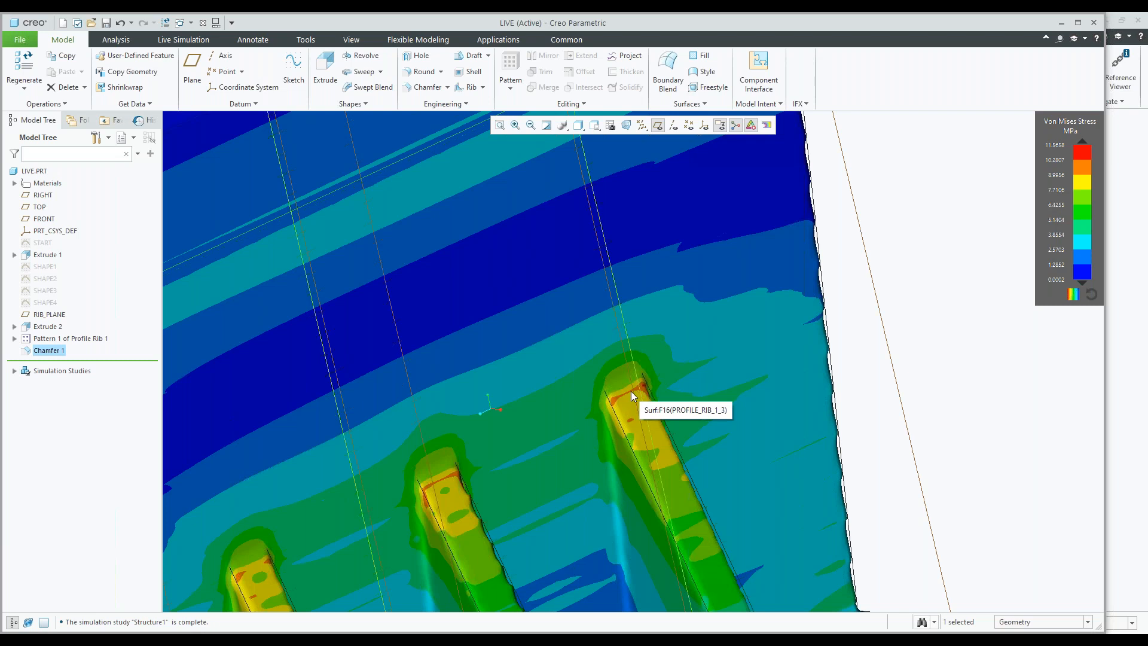
pyautogui.scroll(5, 631, 393)
pyautogui.moveTo(631, 393); pyautogui.dragTo(666, 393, button='middle')
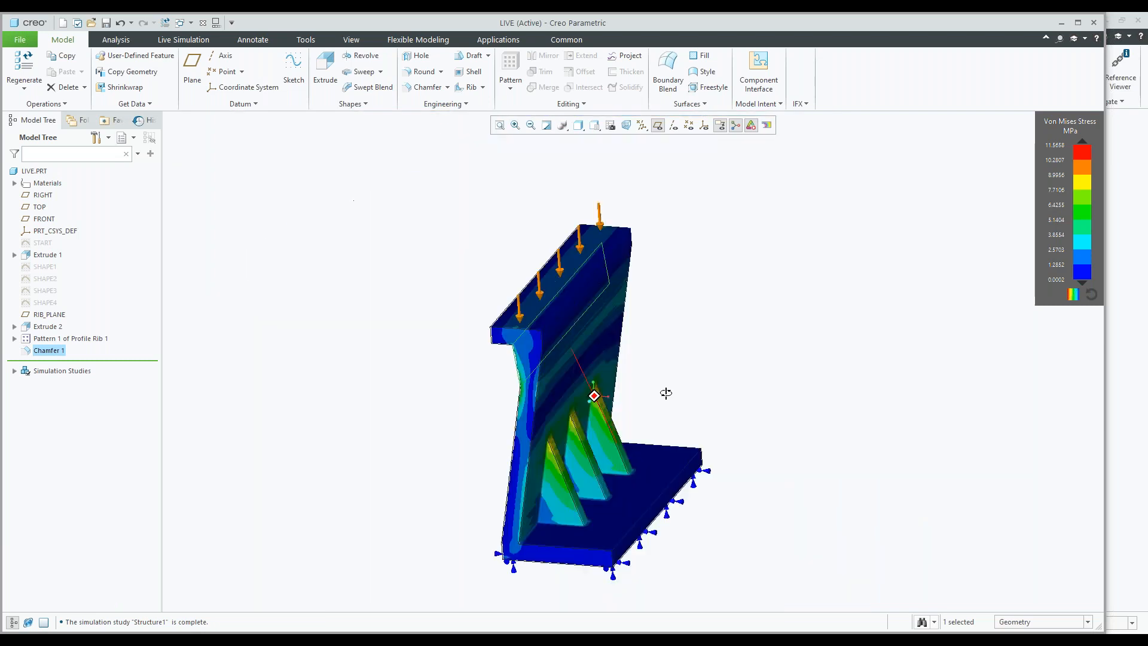
# Delete the profile rib pattern together with the flange chamfer
pyautogui.click(51, 340)
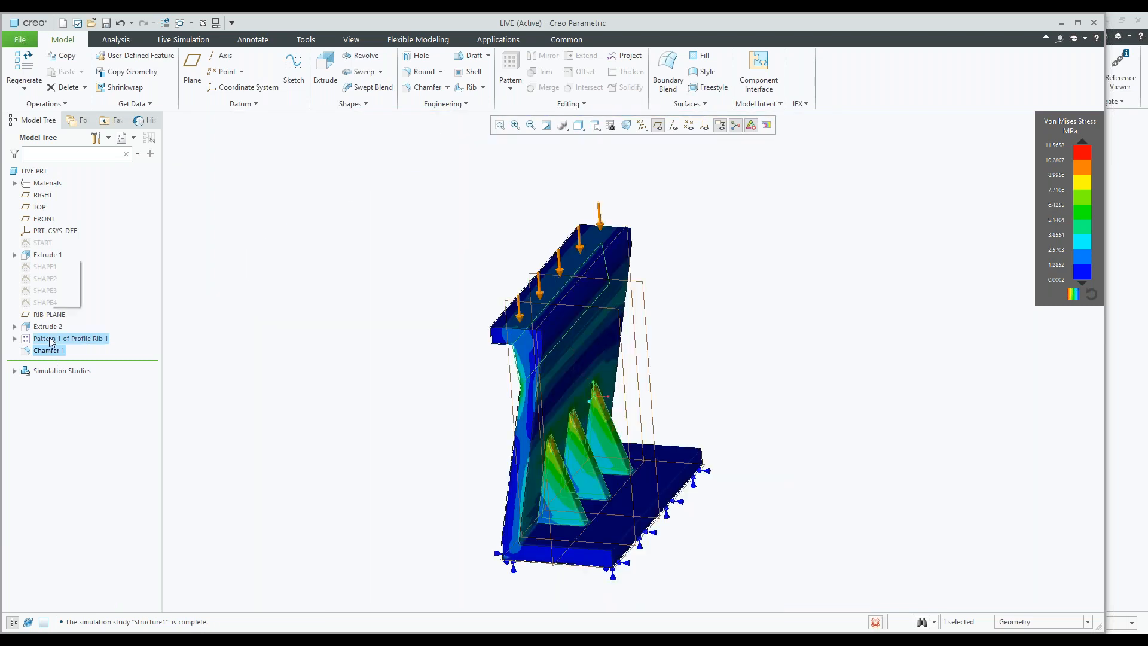
pyautogui.rightClick(50, 341)
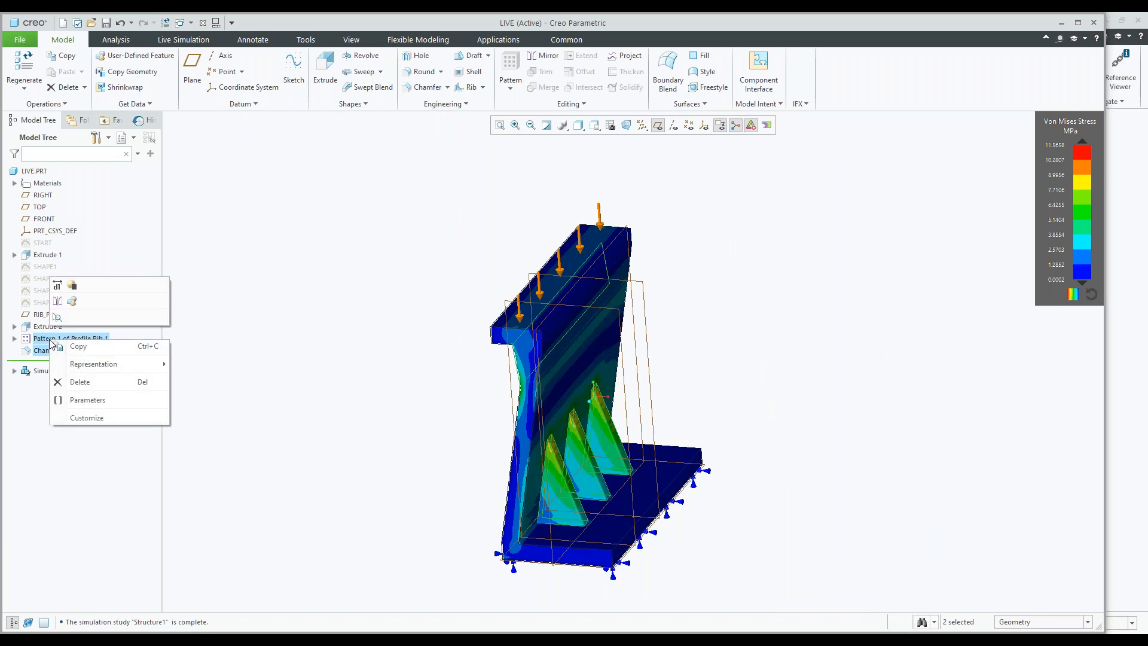
pyautogui.click(79, 382)
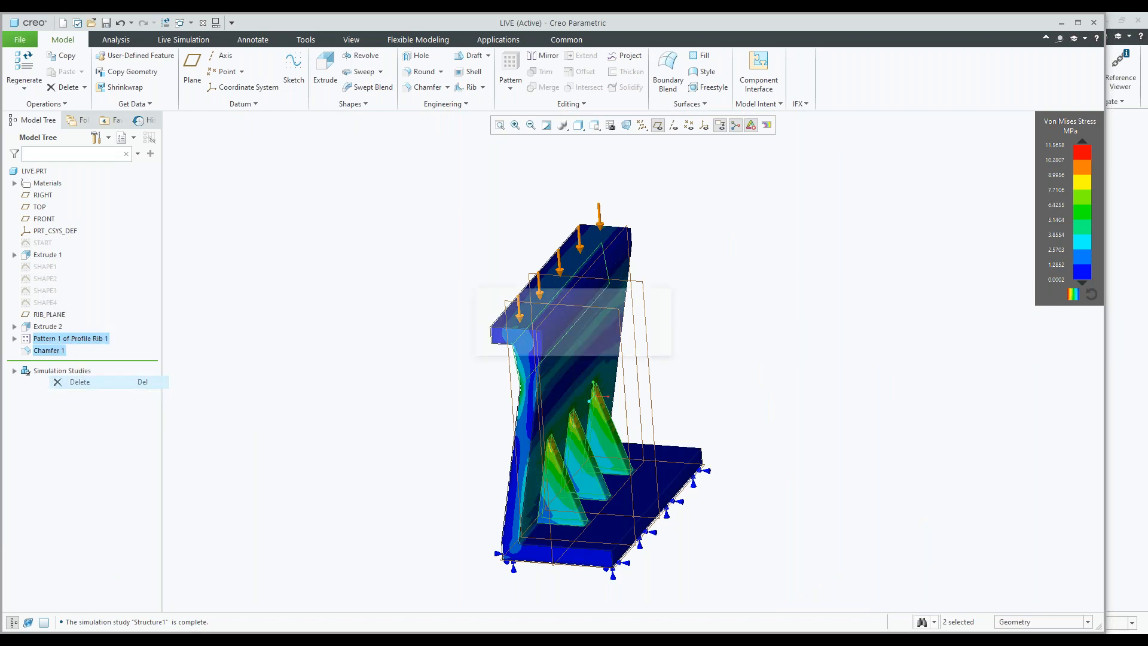
pyautogui.click(544, 343)
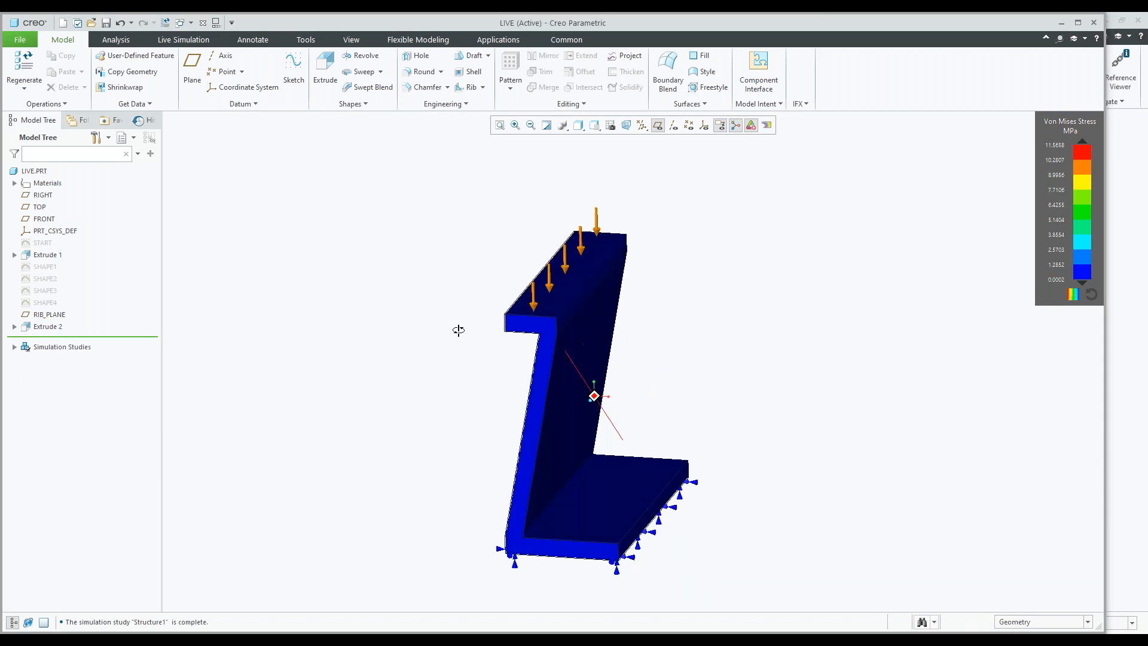
# Redefine Extrude 2, the wall between flange and base plate, with the SHAPE2 sketch as its section
pyautogui.click(48, 326)
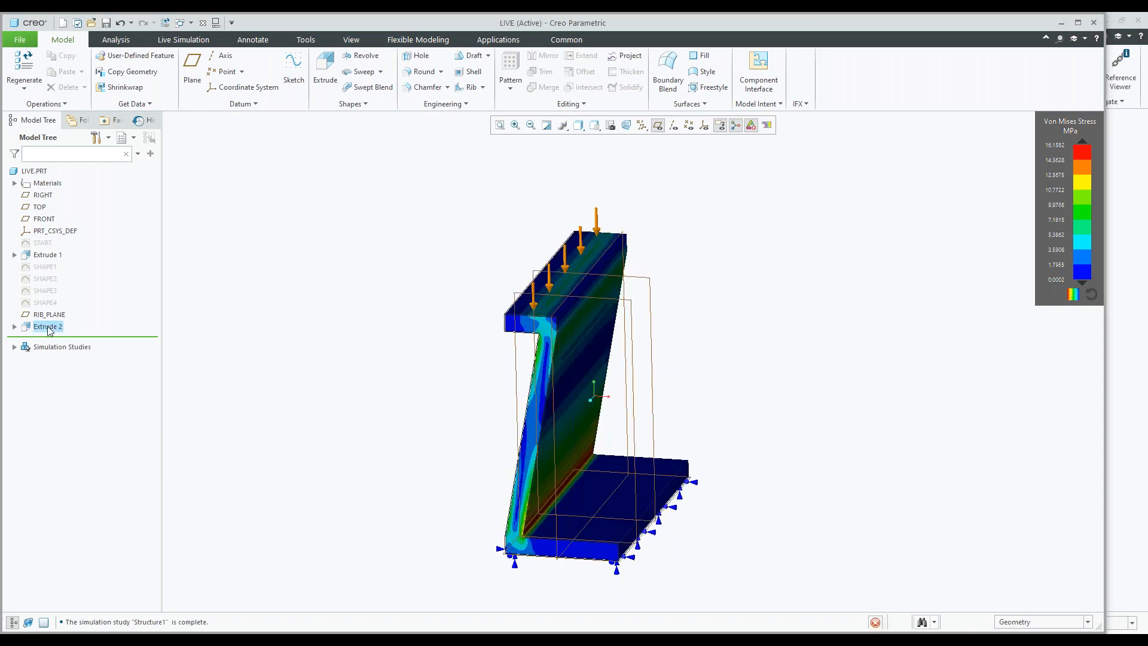
pyautogui.click(57, 256)
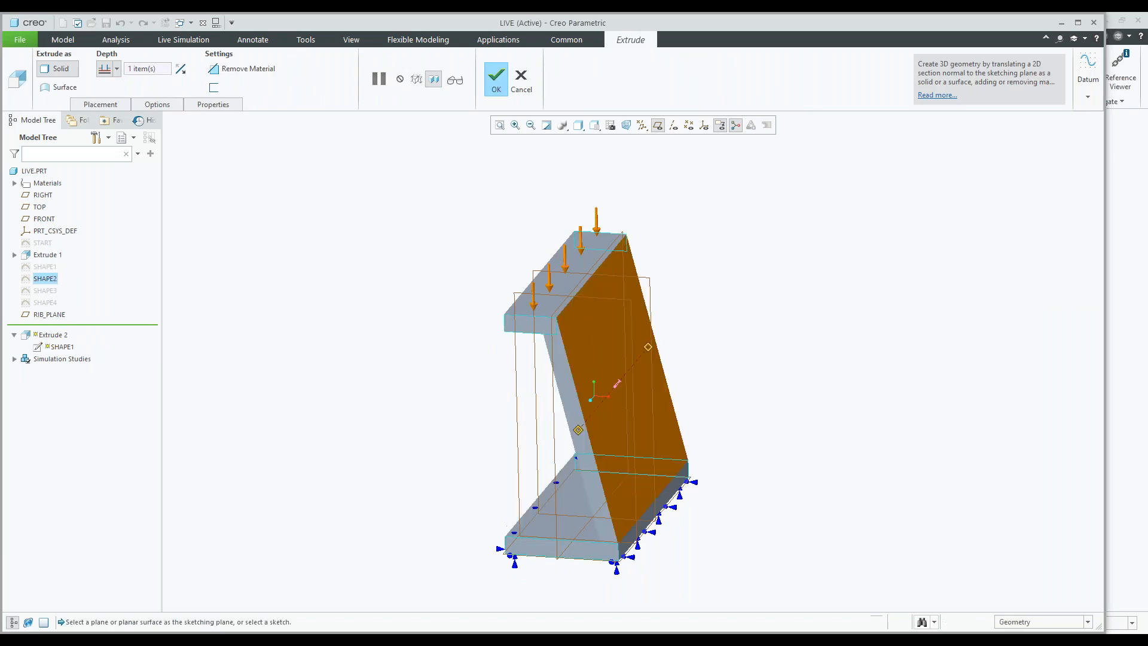
pyautogui.click(495, 84)
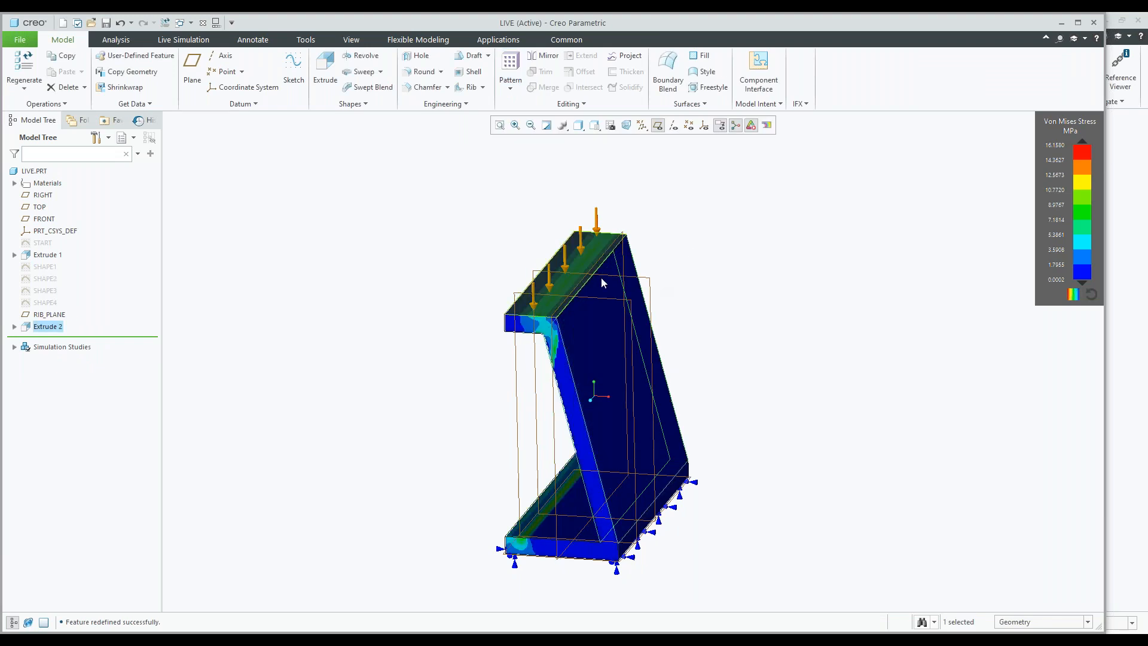
# Examine the von Mises stress on the reshaped wall and at its junction with the base plate
pyautogui.moveTo(608, 279)
pyautogui.mouseDown(button='middle')
pyautogui.moveTo(656, 242)
pyautogui.moveTo(631, 308)
pyautogui.moveTo(617, 275)
pyautogui.mouseUp(button='middle')
pyautogui.scroll(3, 618, 275)
pyautogui.scroll(-5, 611, 279)
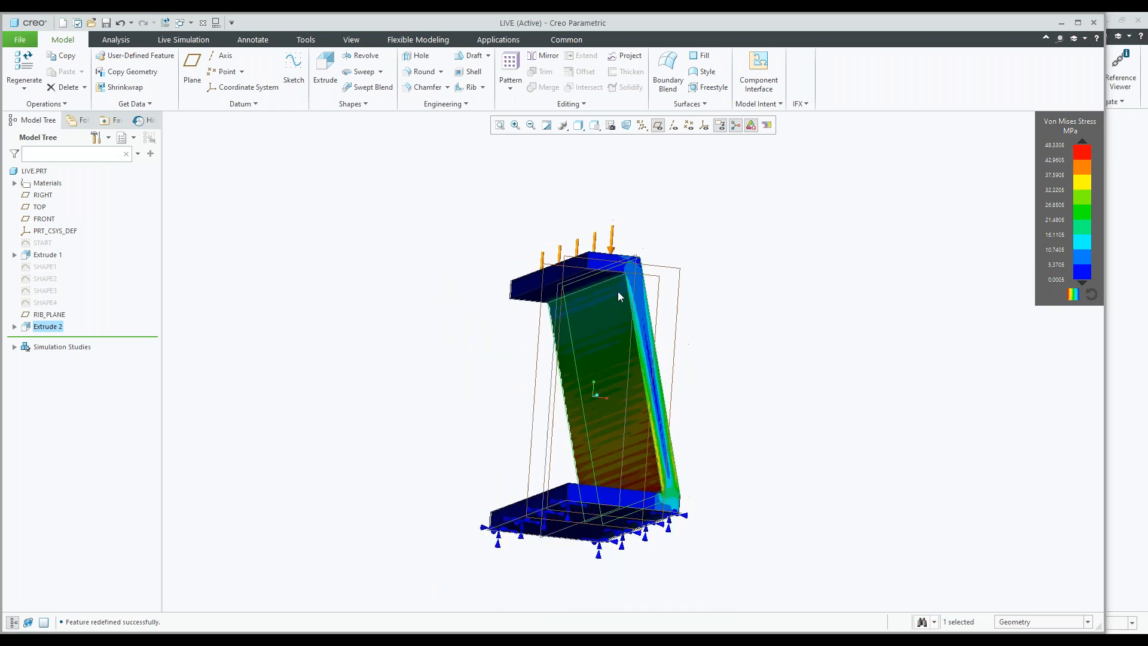
pyautogui.moveTo(639, 340); pyautogui.dragTo(676, 567, button='middle')
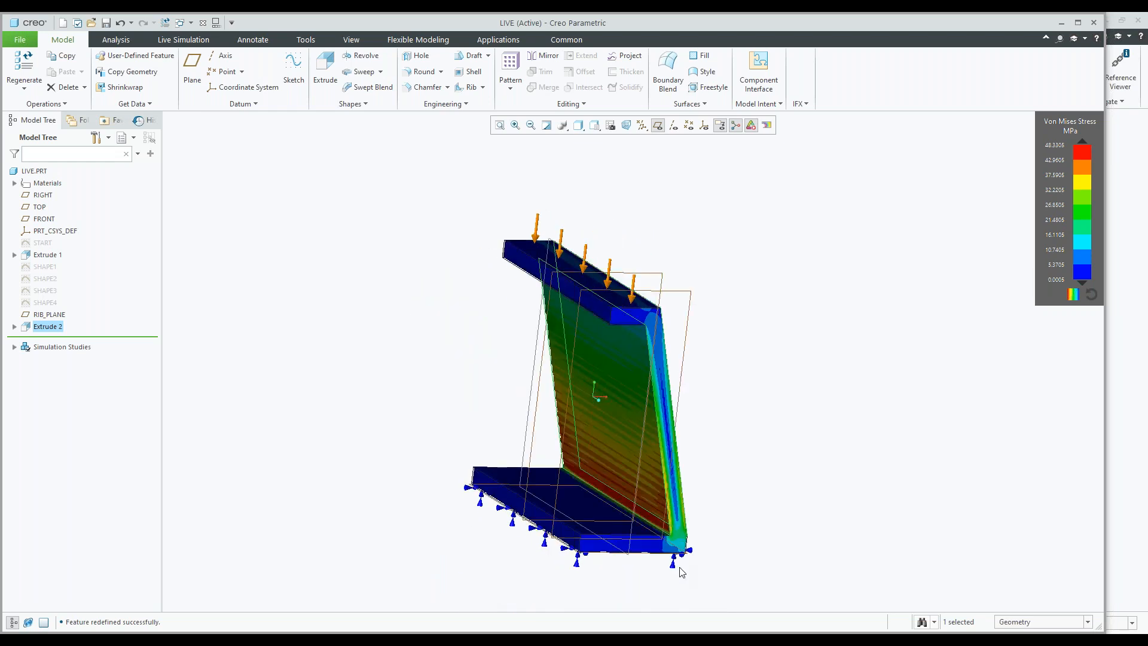
pyautogui.scroll(2, 669, 545)
pyautogui.scroll(2, 662, 483)
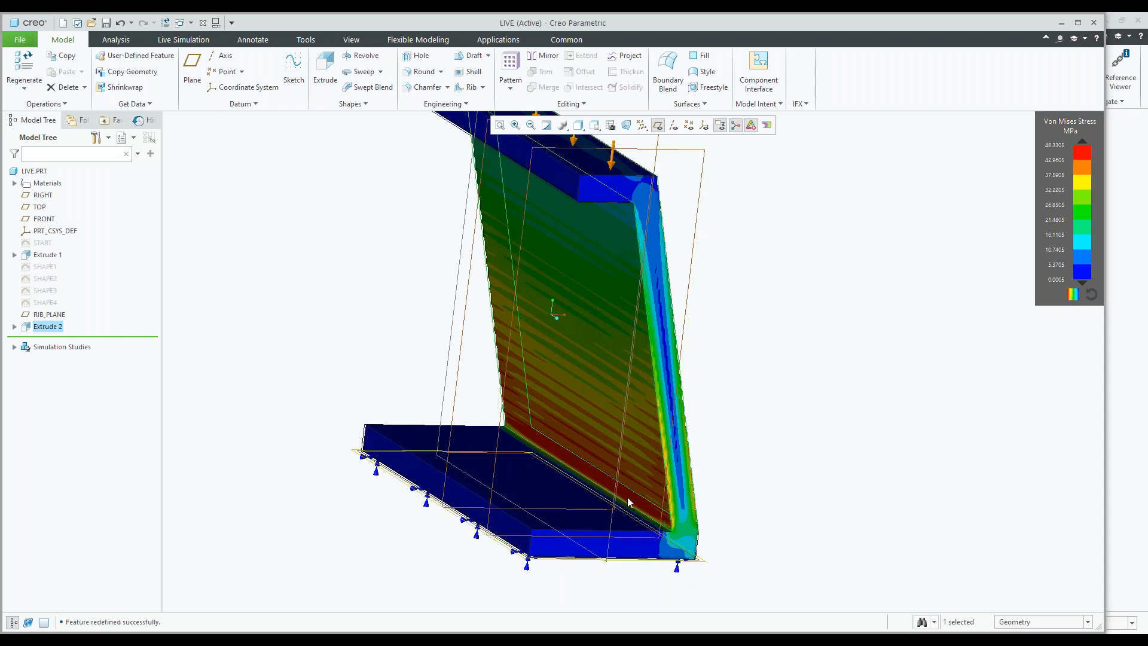
pyautogui.moveTo(628, 502); pyautogui.dragTo(607, 466, button='middle')
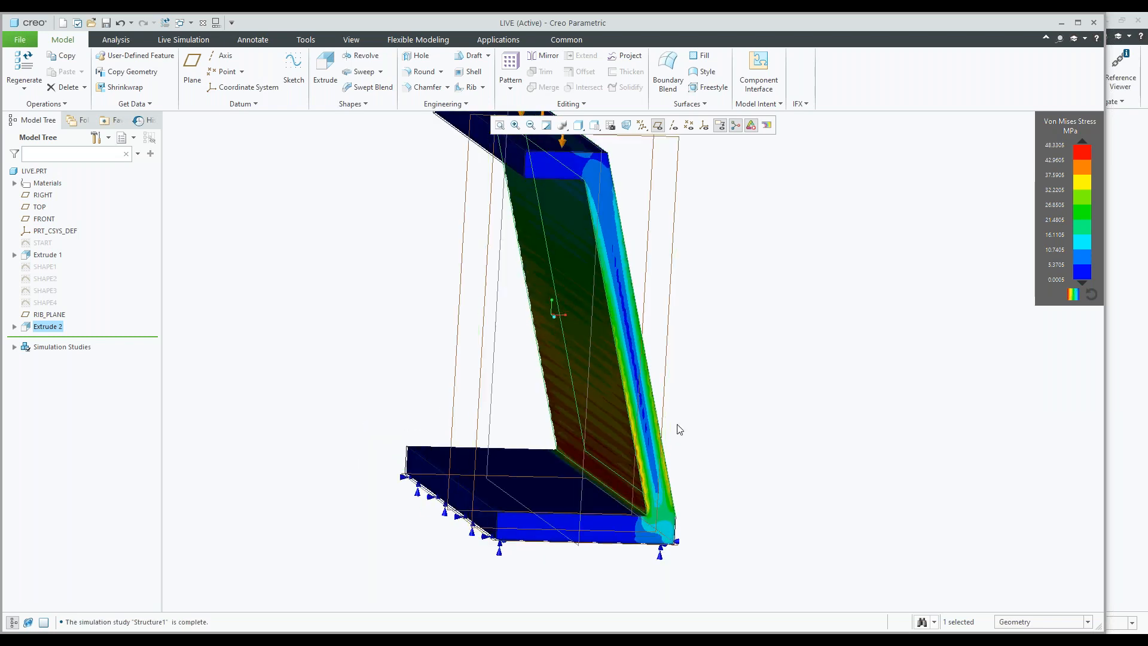
pyautogui.moveTo(690, 425); pyautogui.dragTo(687, 423, button='middle')
# Redefine Extrude 2 with the SHAPE3 sketch as its section and examine the von Mises stress on the resulting wall
pyautogui.rightClick(33, 327)
pyautogui.click(57, 271)
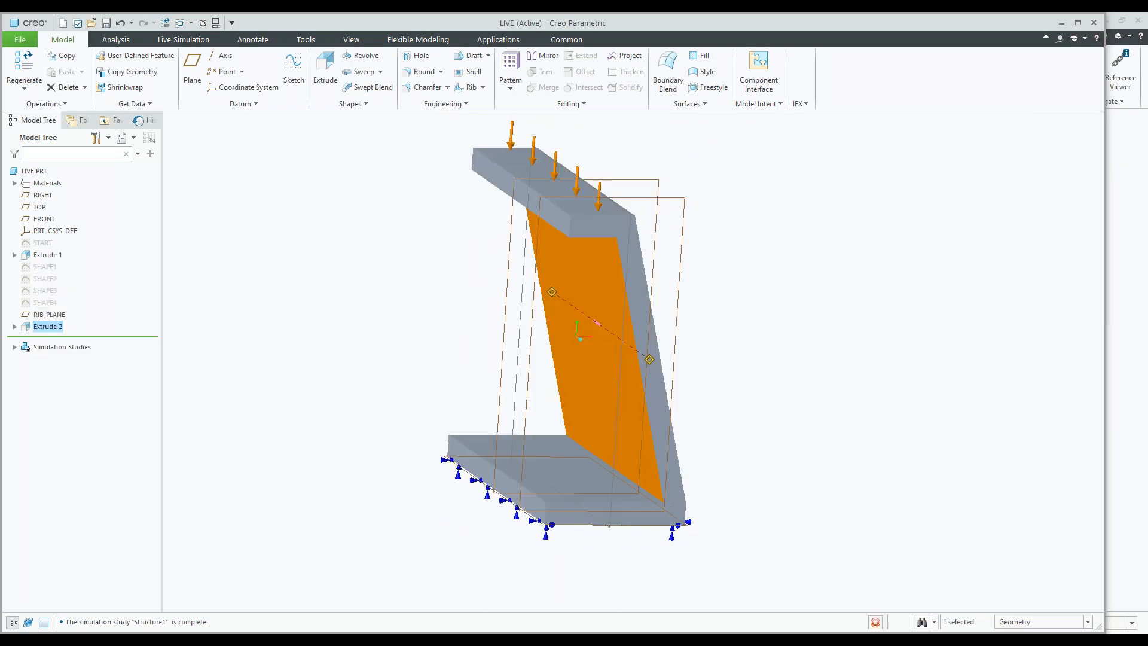
pyautogui.click(48, 291)
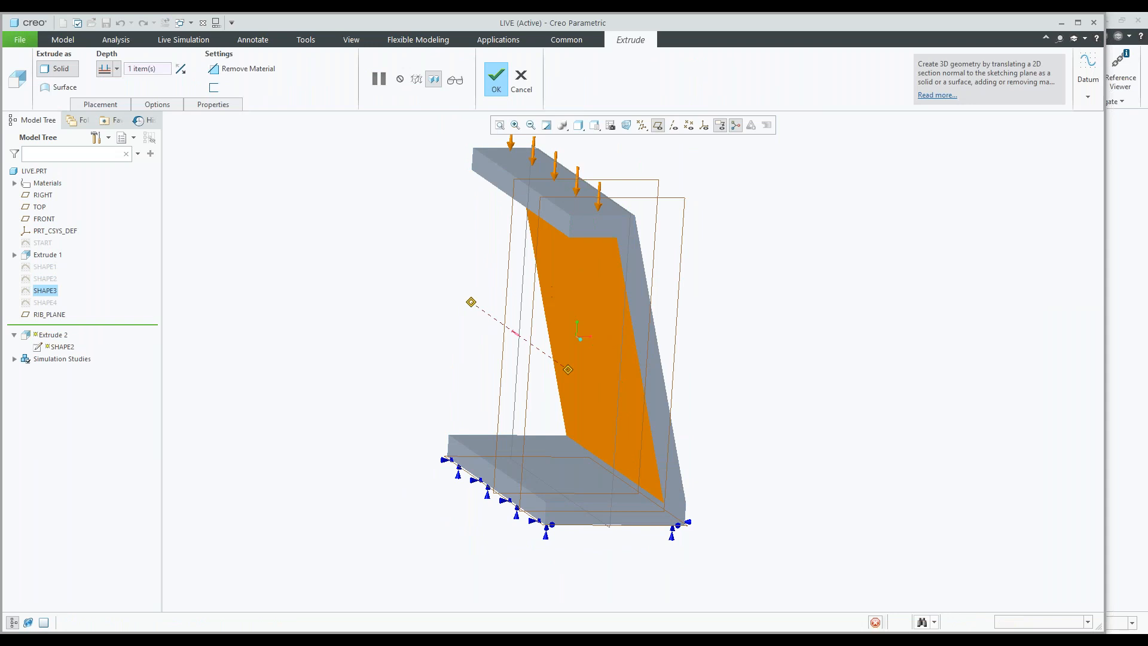
pyautogui.click(492, 88)
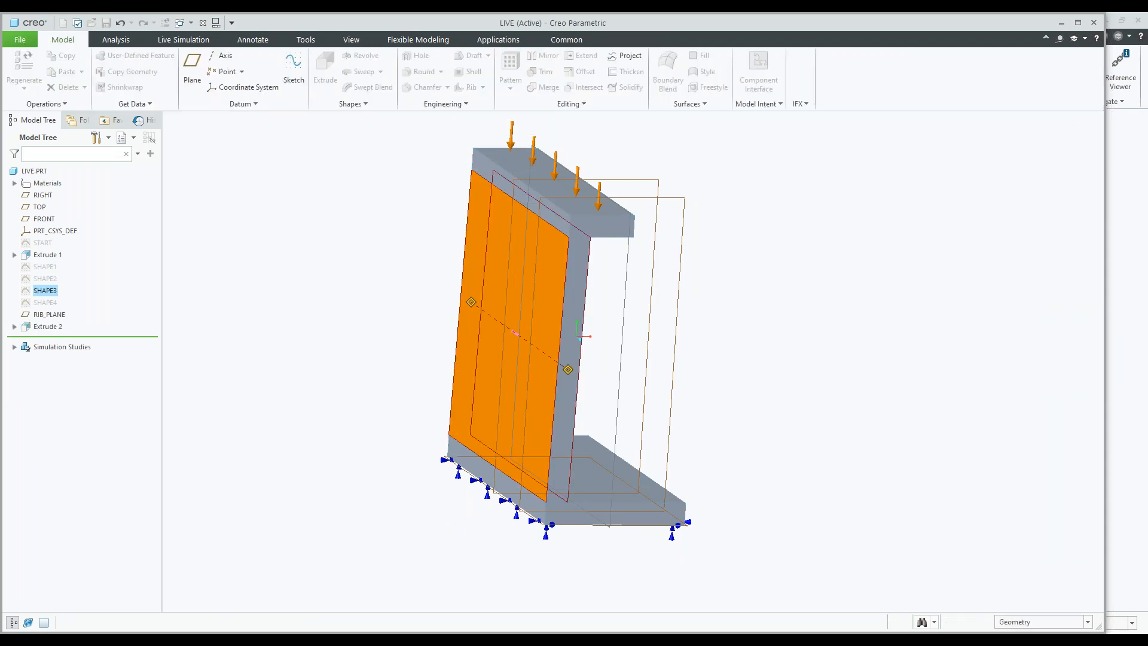
pyautogui.moveTo(421, 284); pyautogui.dragTo(387, 301, button='middle')
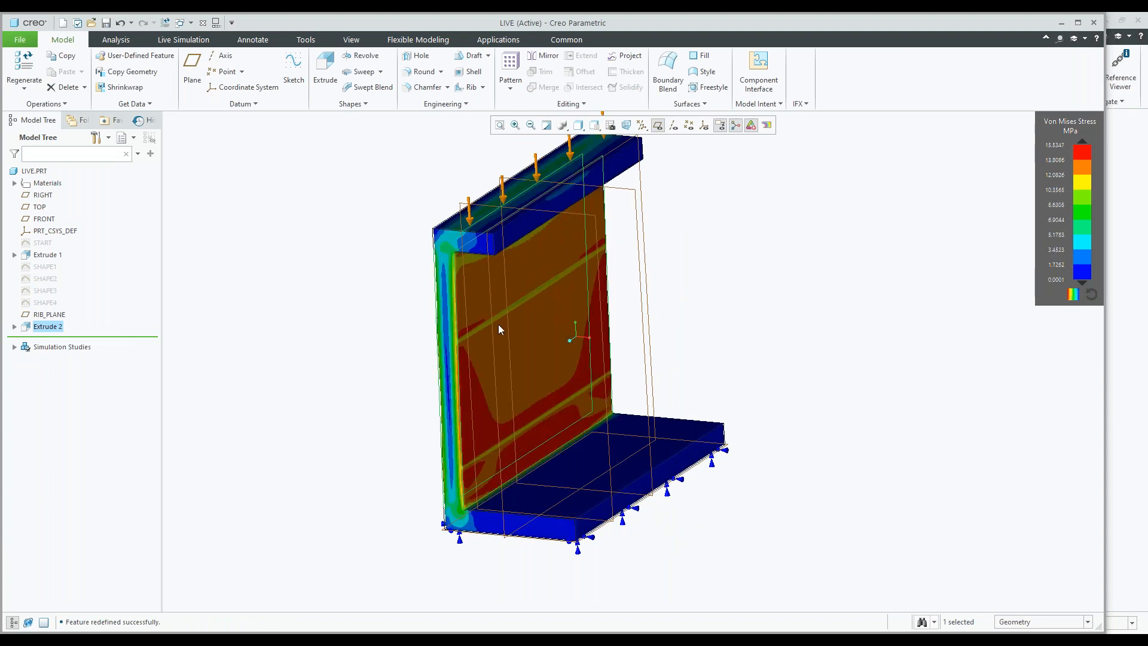
pyautogui.moveTo(507, 320); pyautogui.dragTo(505, 316, button='middle')
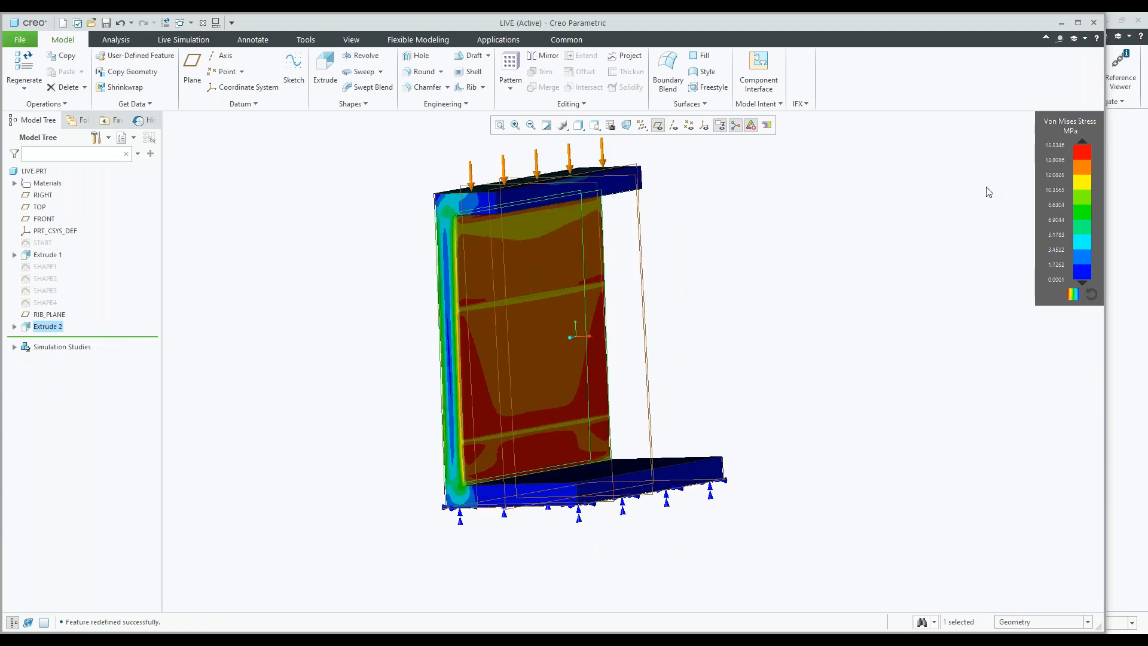
pyautogui.moveTo(523, 348)
pyautogui.mouseDown(button='middle')
pyautogui.moveTo(525, 362)
pyautogui.moveTo(492, 367)
pyautogui.moveTo(514, 359)
pyautogui.mouseUp(button='middle')
# Redefine Extrude 2, the wall between flange and base plate, with the SHAPE4 sketch as its section
pyautogui.rightClick(47, 330)
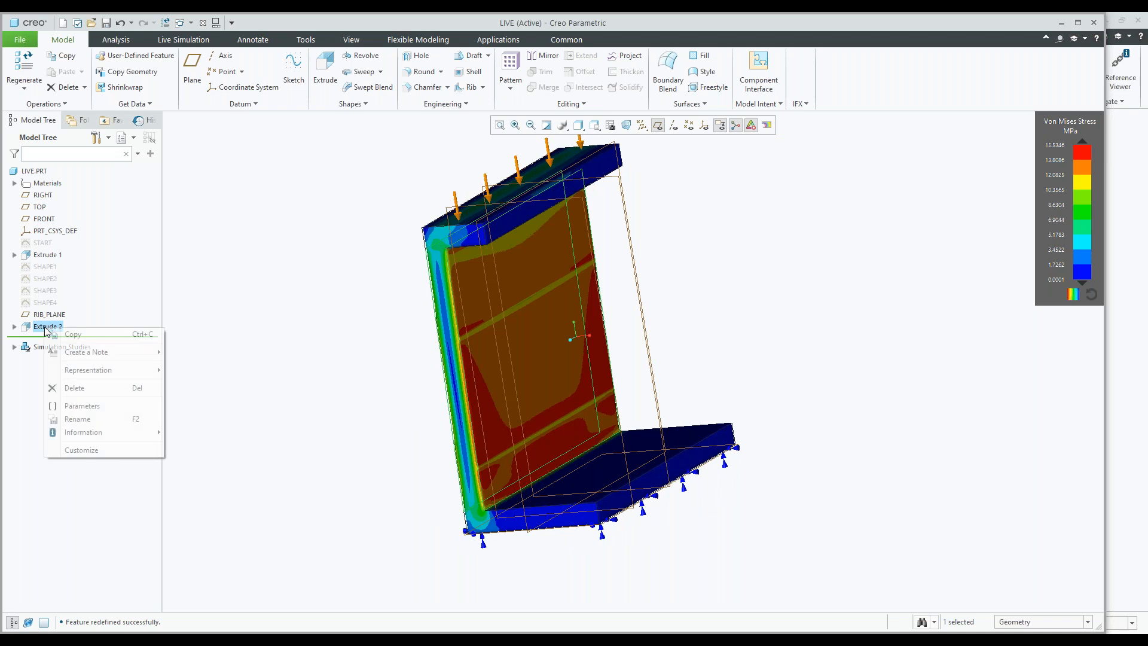
pyautogui.click(67, 274)
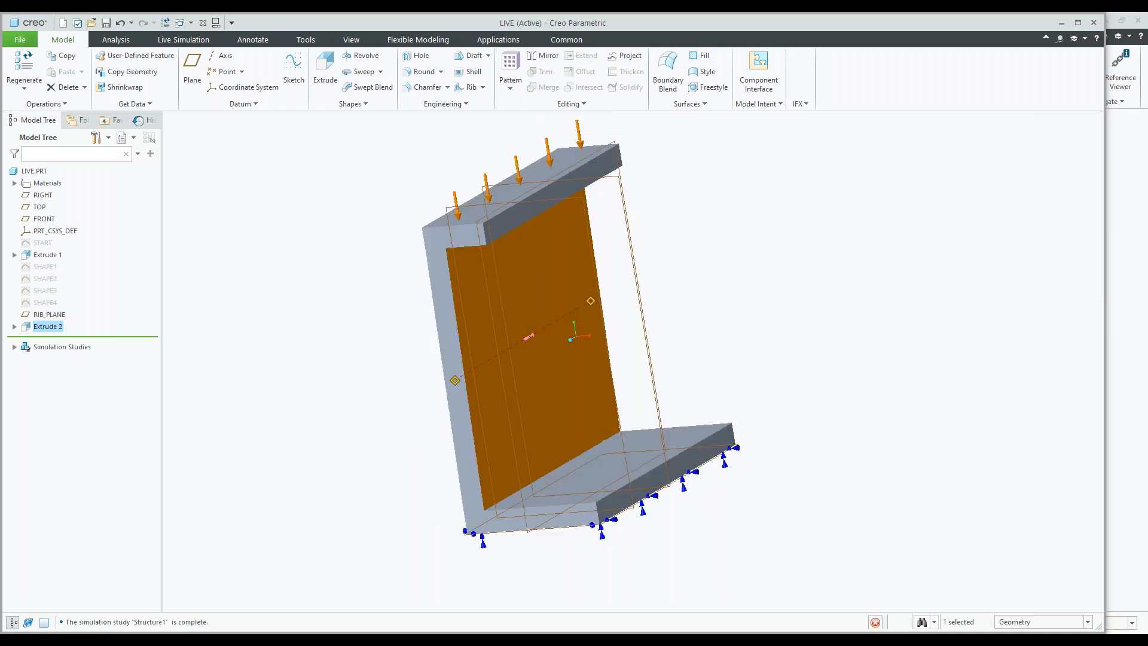
pyautogui.click(45, 302)
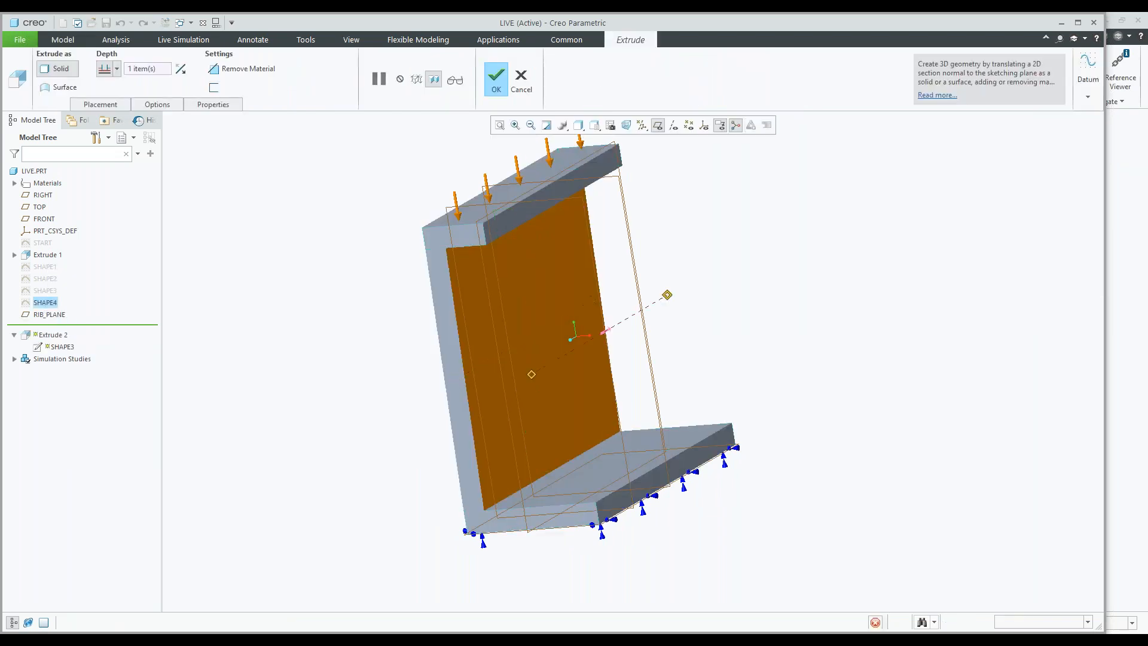
pyautogui.click(498, 84)
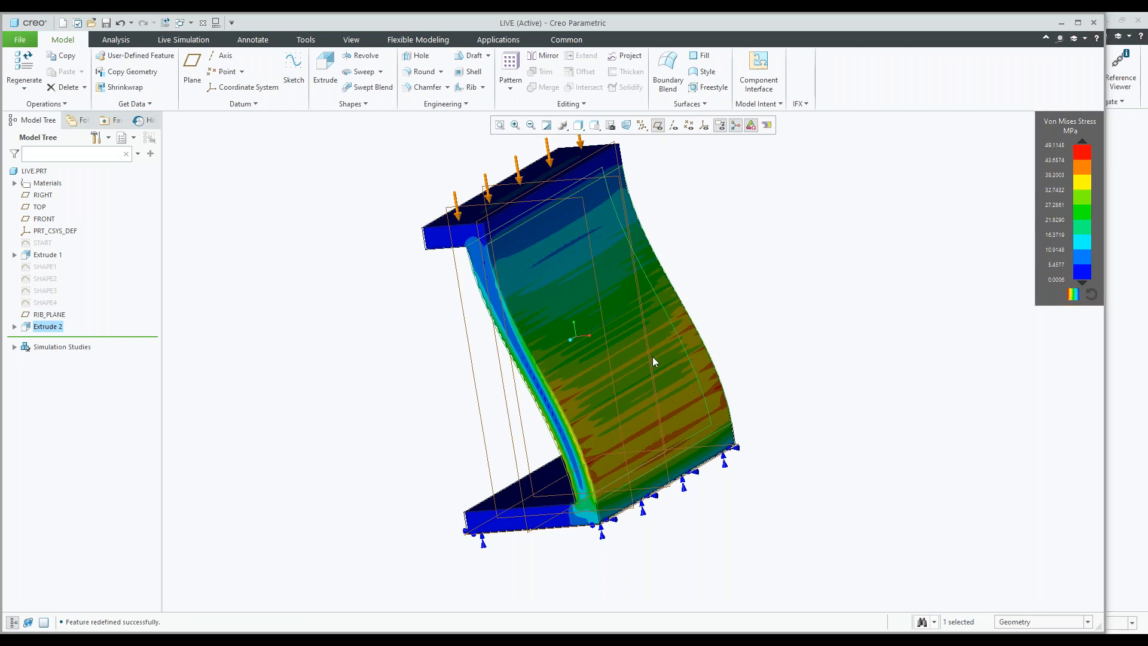
# Examine the von Mises stress along both faces and the side edge of the S-curved wall
pyautogui.moveTo(624, 356)
pyautogui.mouseDown(button='middle')
pyautogui.moveTo(671, 328)
pyautogui.moveTo(673, 390)
pyautogui.mouseUp(button='middle')
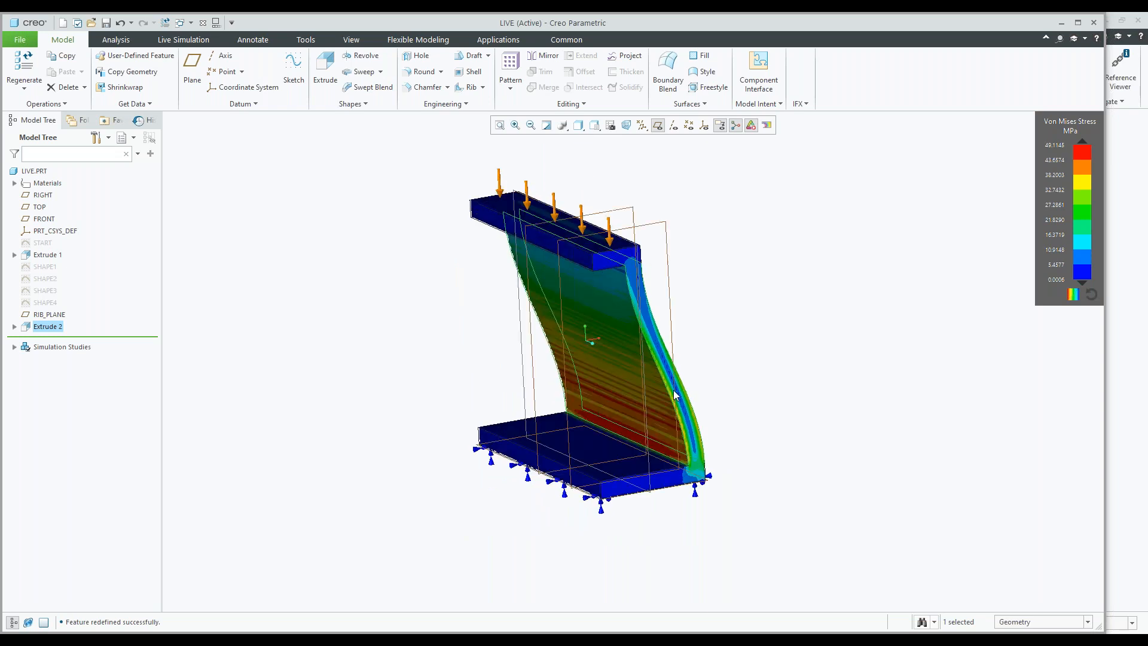
pyautogui.scroll(5, 666, 441)
pyautogui.moveTo(689, 429); pyautogui.dragTo(638, 439, button='middle')
pyautogui.scroll(-5, 664, 433)
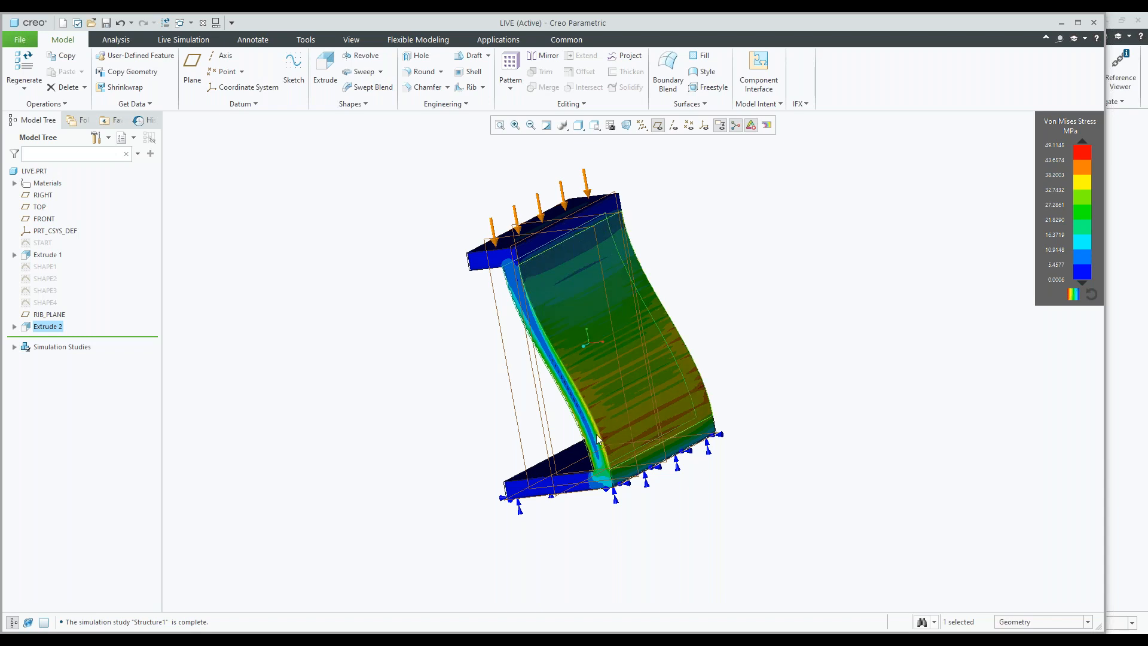
pyautogui.moveTo(608, 433)
pyautogui.mouseDown(button='middle')
pyautogui.moveTo(682, 432)
pyautogui.moveTo(613, 435)
pyautogui.moveTo(695, 402)
pyautogui.moveTo(753, 427)
pyautogui.mouseUp(button='middle')
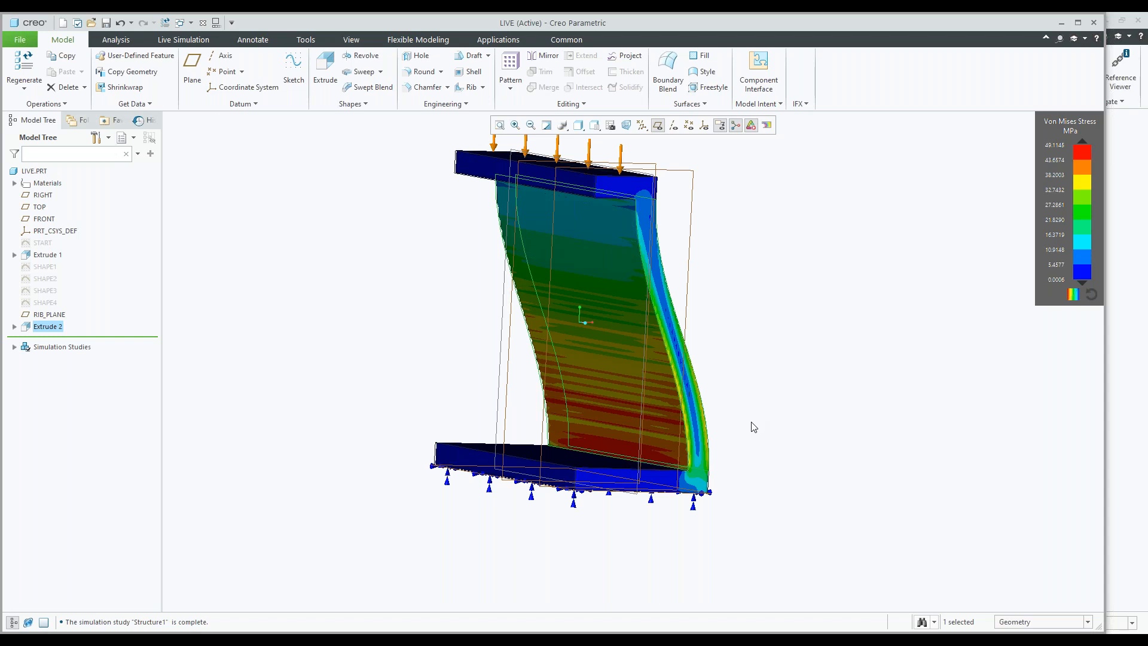
pyautogui.moveTo(515, 320); pyautogui.dragTo(494, 326, button='middle')
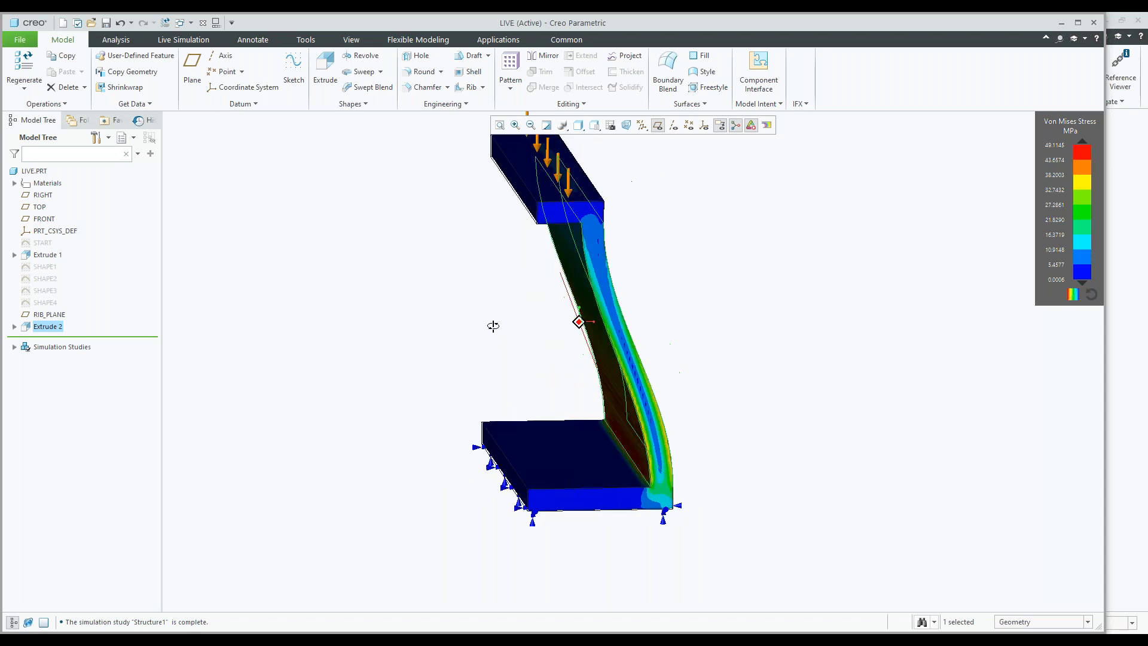
# Redefine Extrude 2 with the SHAPE1 sketch as its section and inspect the stress on the slanted wall
pyautogui.rightClick(51, 327)
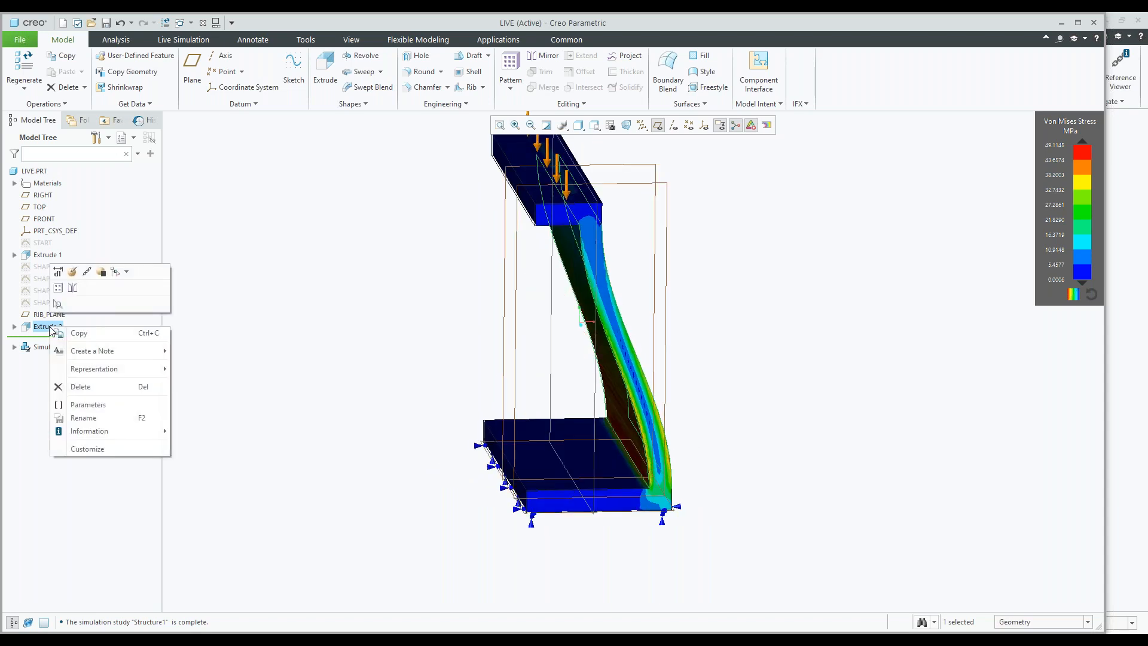
pyautogui.click(72, 275)
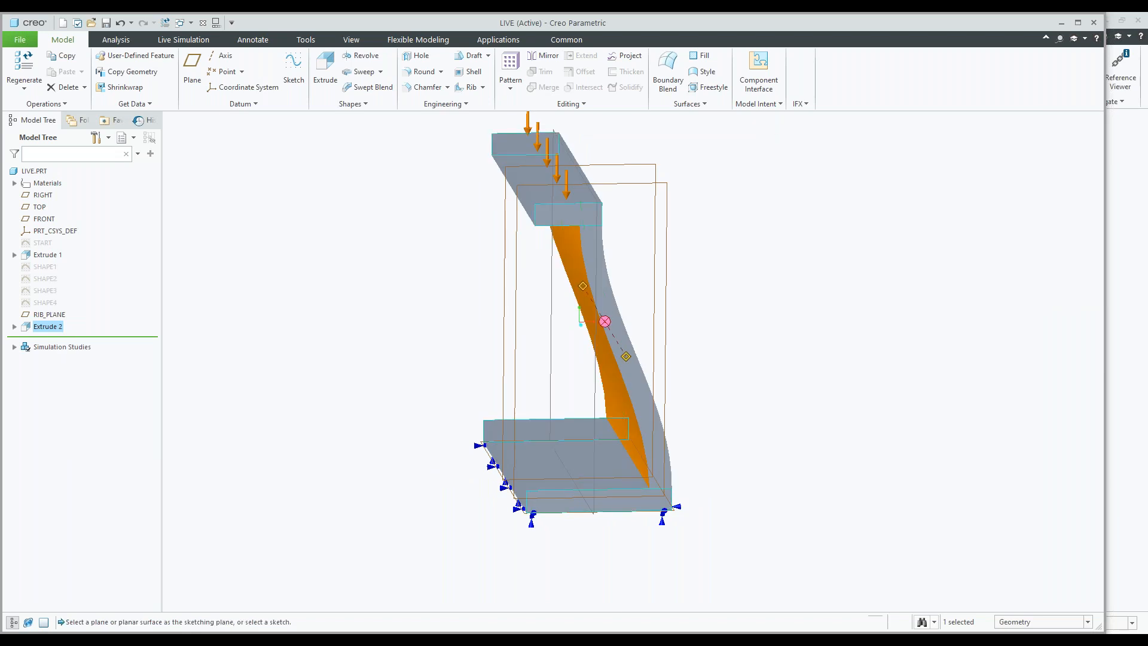
pyautogui.click(45, 266)
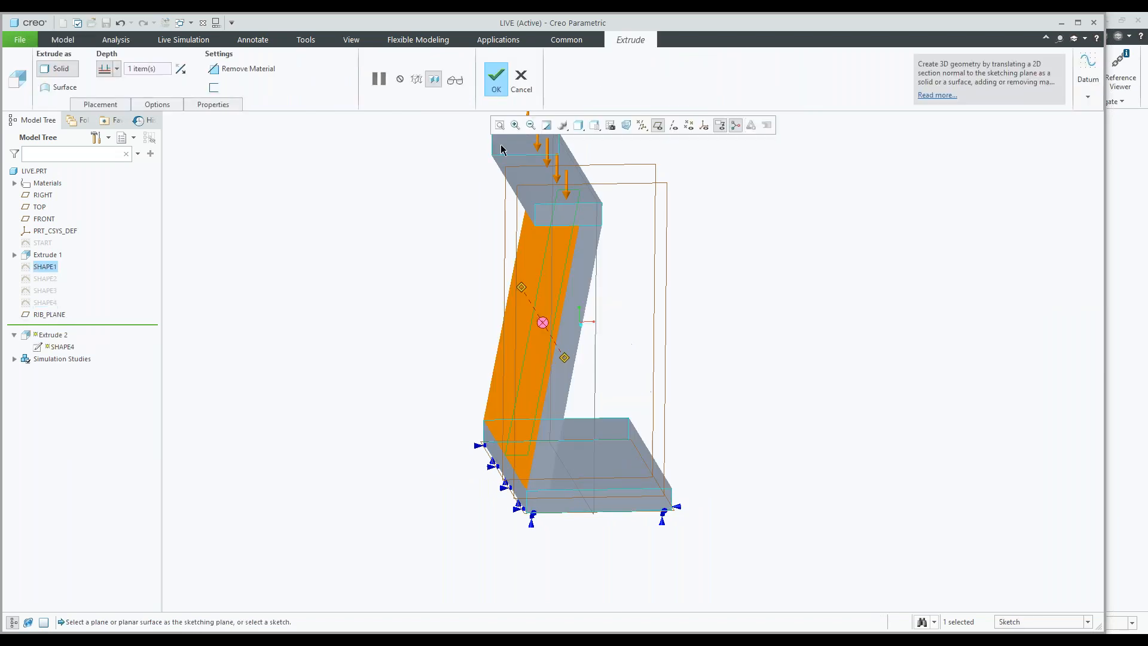
pyautogui.click(495, 79)
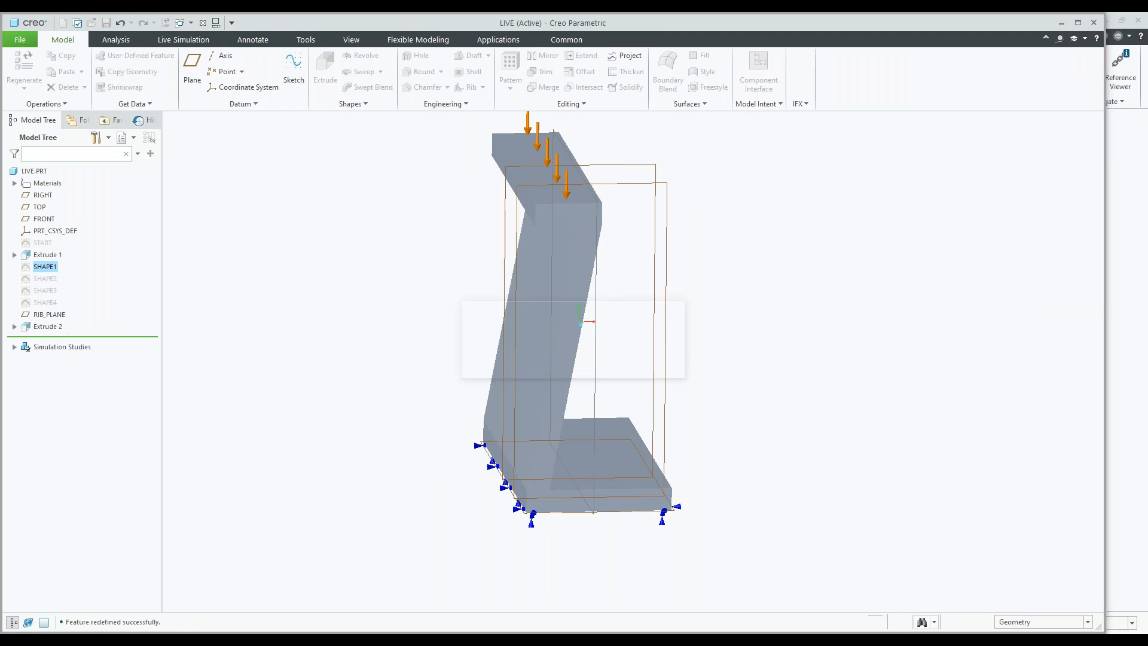
pyautogui.click(453, 442)
pyautogui.scroll(3, 456, 445)
pyautogui.moveTo(457, 446); pyautogui.dragTo(437, 446, button='middle')
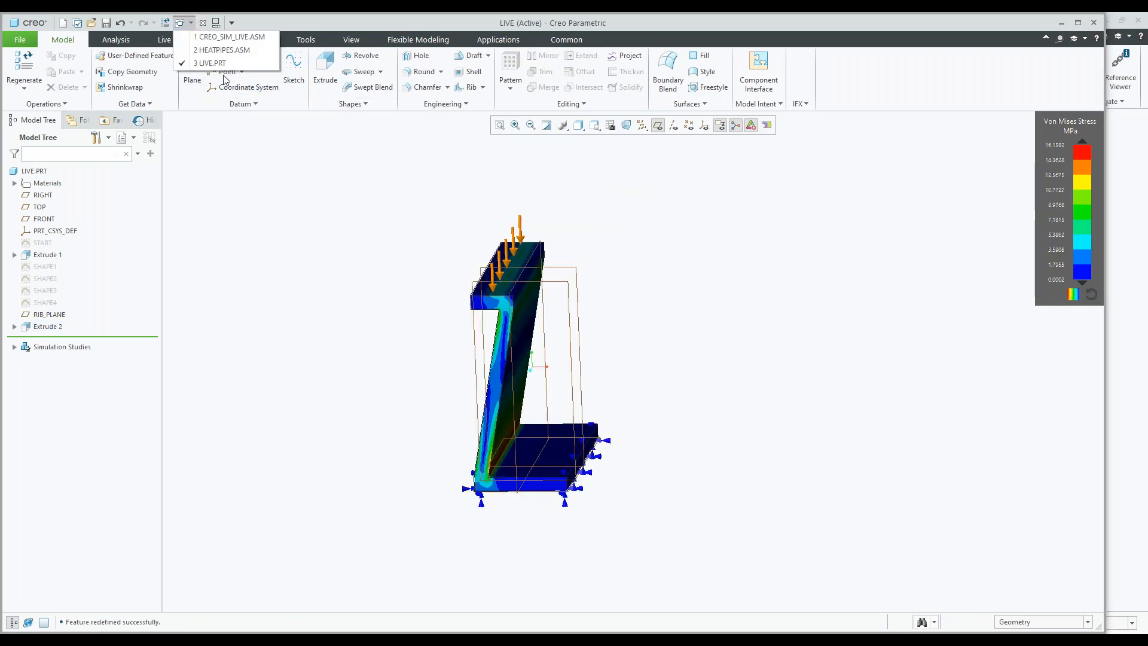
# Turn off the bracket's live simulation and switch to the CREO_SIM_LIVE.ASM assembly, restoring its default orientation
pyautogui.click(183, 40)
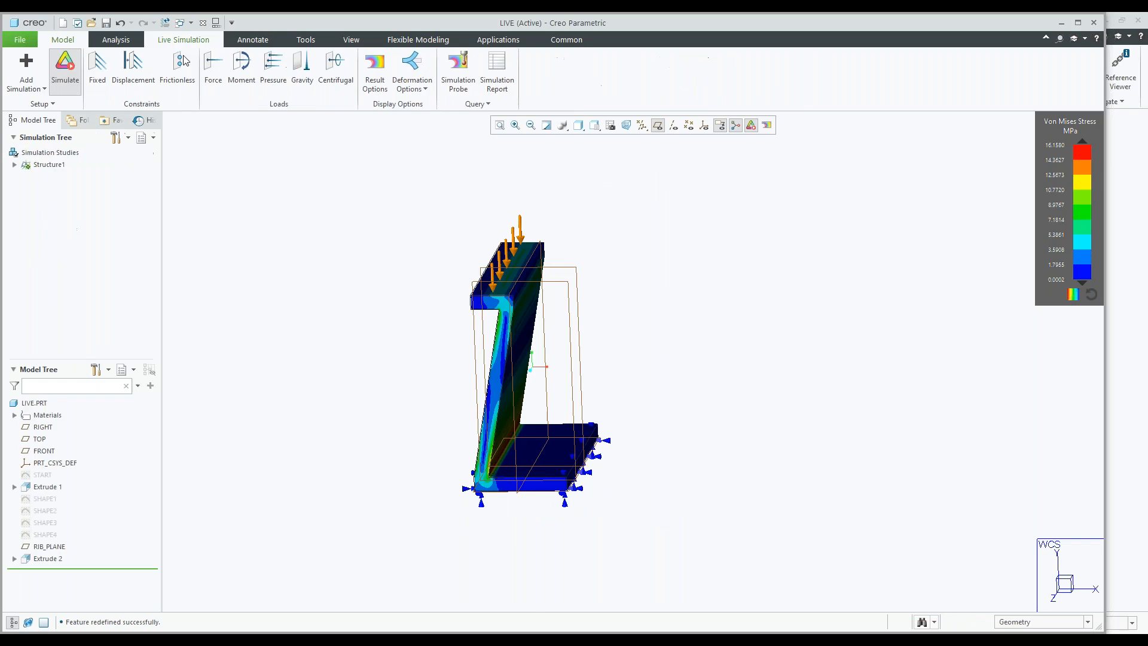
pyautogui.click(65, 66)
pyautogui.click(191, 23)
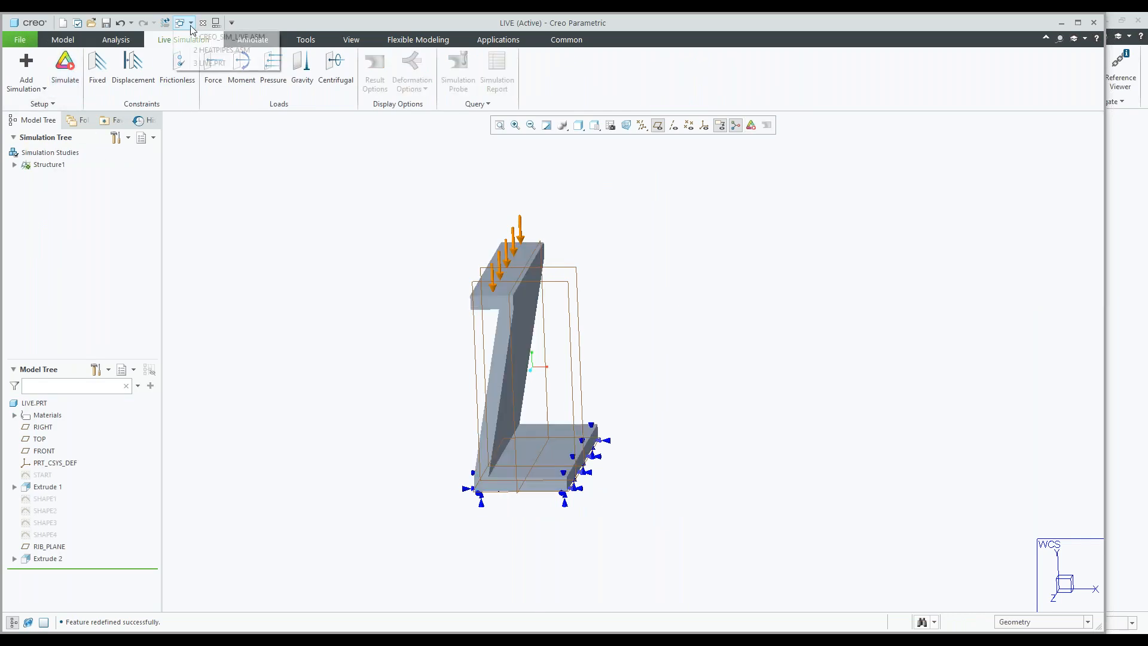
pyautogui.click(233, 37)
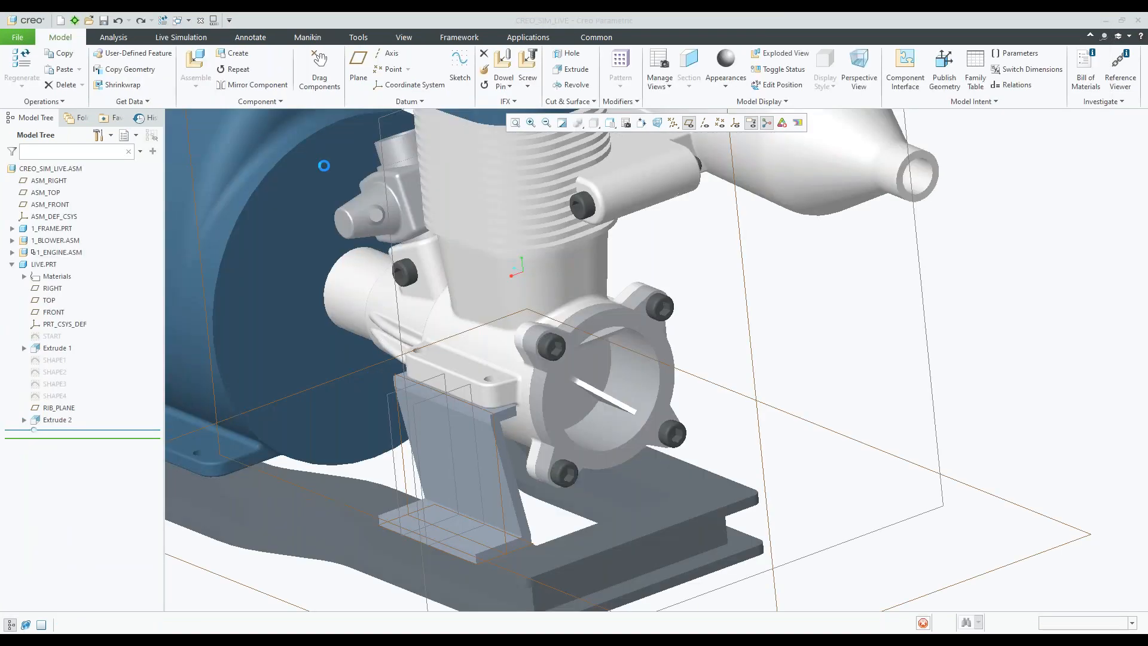
pyautogui.scroll(2, 543, 353)
pyautogui.moveTo(543, 353); pyautogui.dragTo(508, 362, button='middle')
pyautogui.scroll(-3, 489, 399)
pyautogui.moveTo(490, 400); pyautogui.dragTo(506, 390, button='middle')
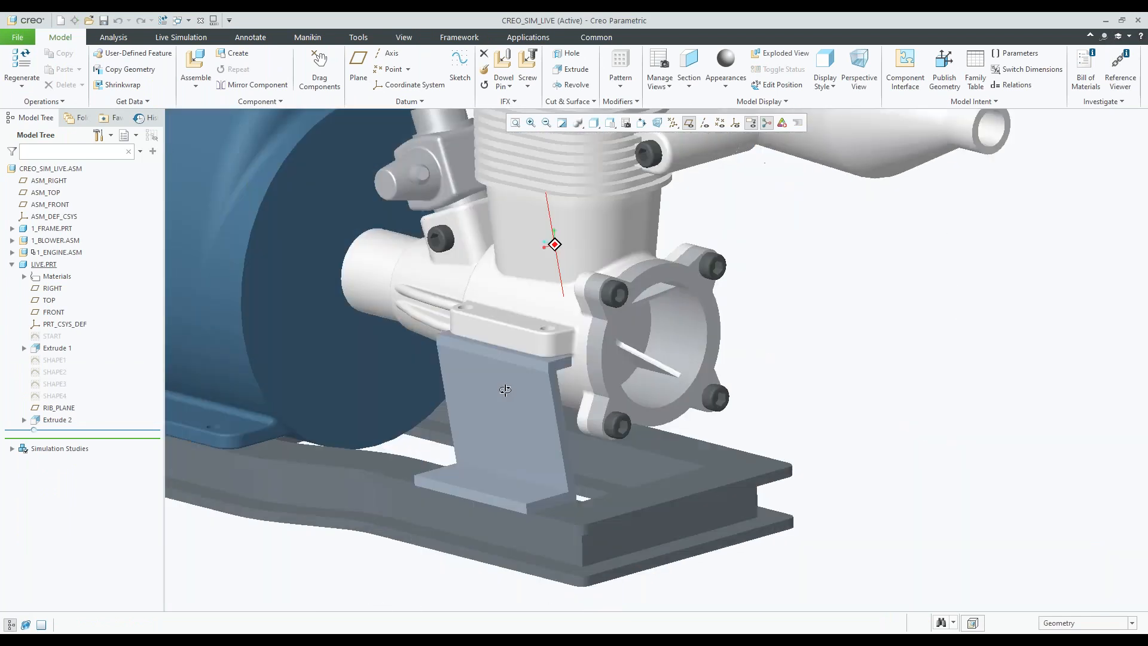
pyautogui.hotkey('ctrl', 'd')
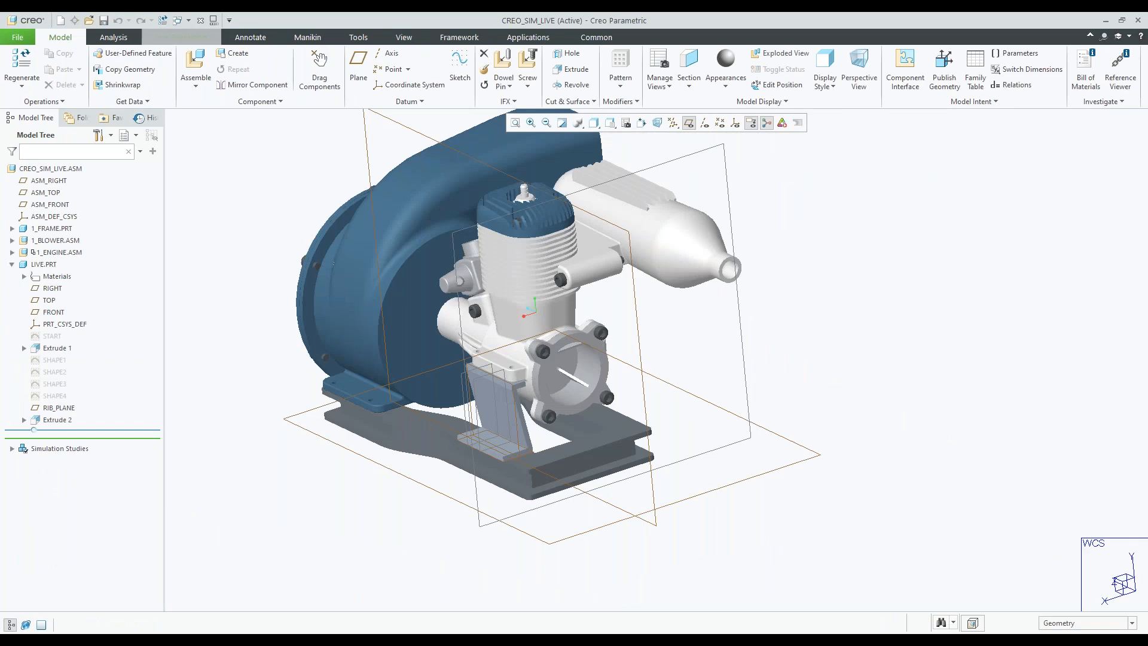
# Add a fixed constraint to the underside of the engine frame in the assembly's structural simulation
pyautogui.click(181, 37)
pyautogui.scroll(2, 448, 275)
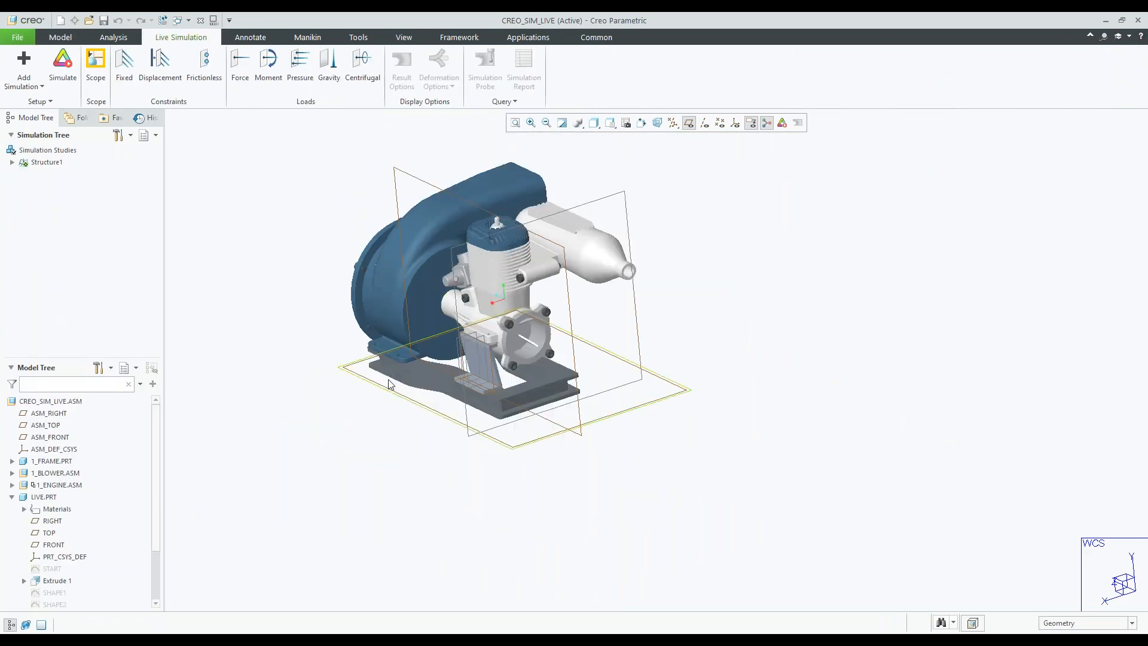
pyautogui.scroll(-2, 393, 268)
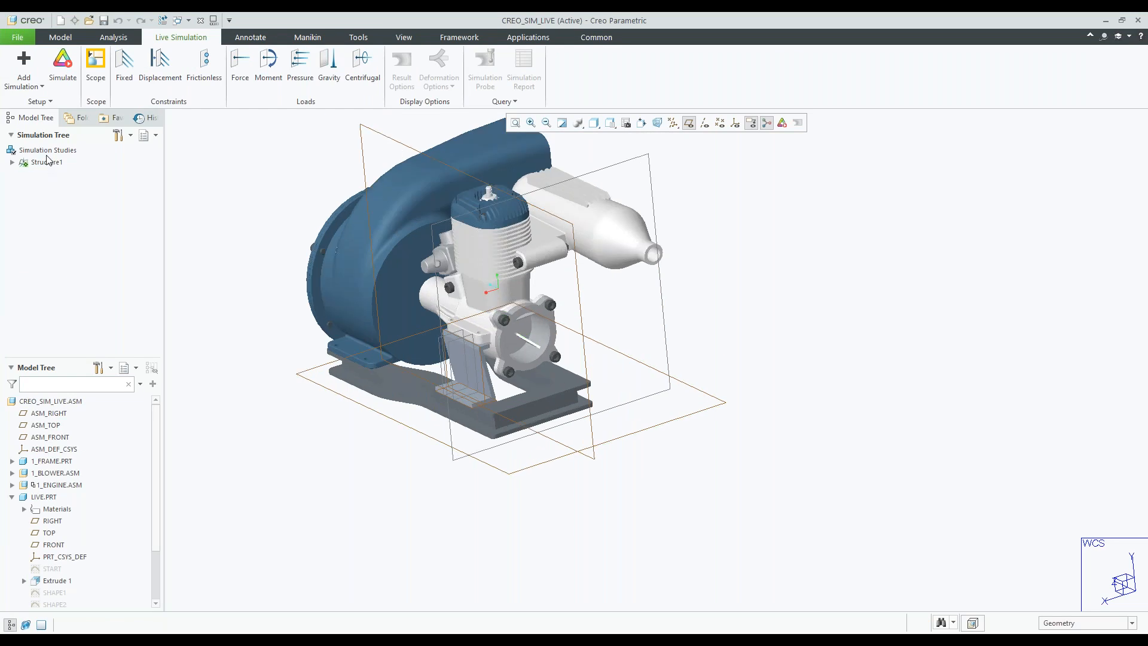
pyautogui.click(41, 87)
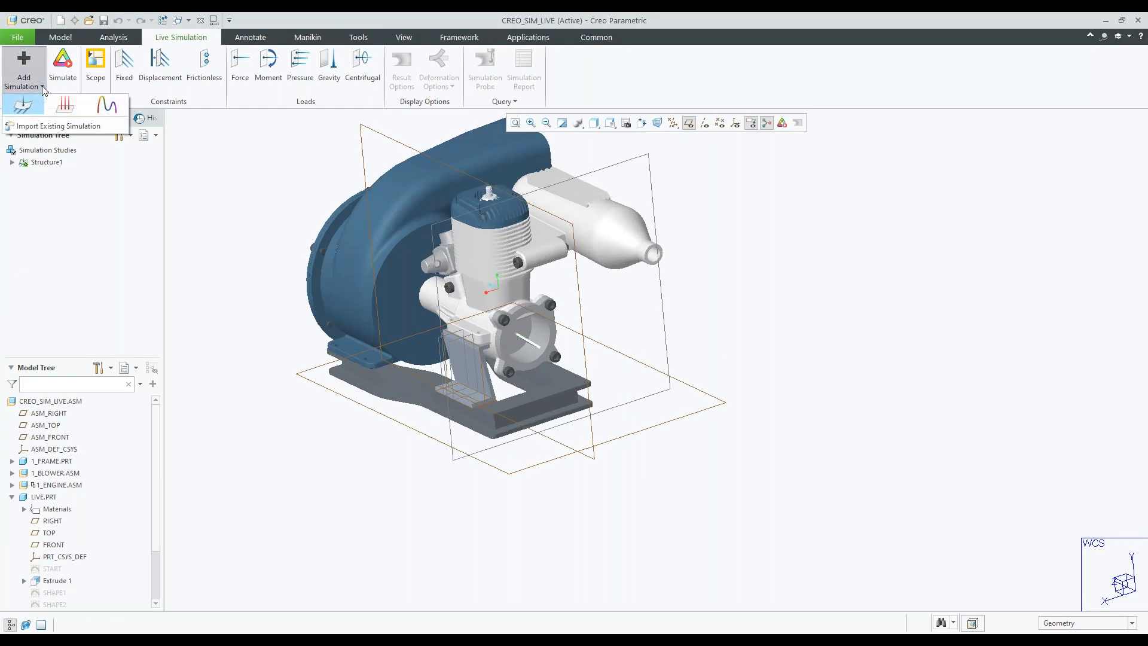
pyautogui.click(259, 178)
pyautogui.click(125, 65)
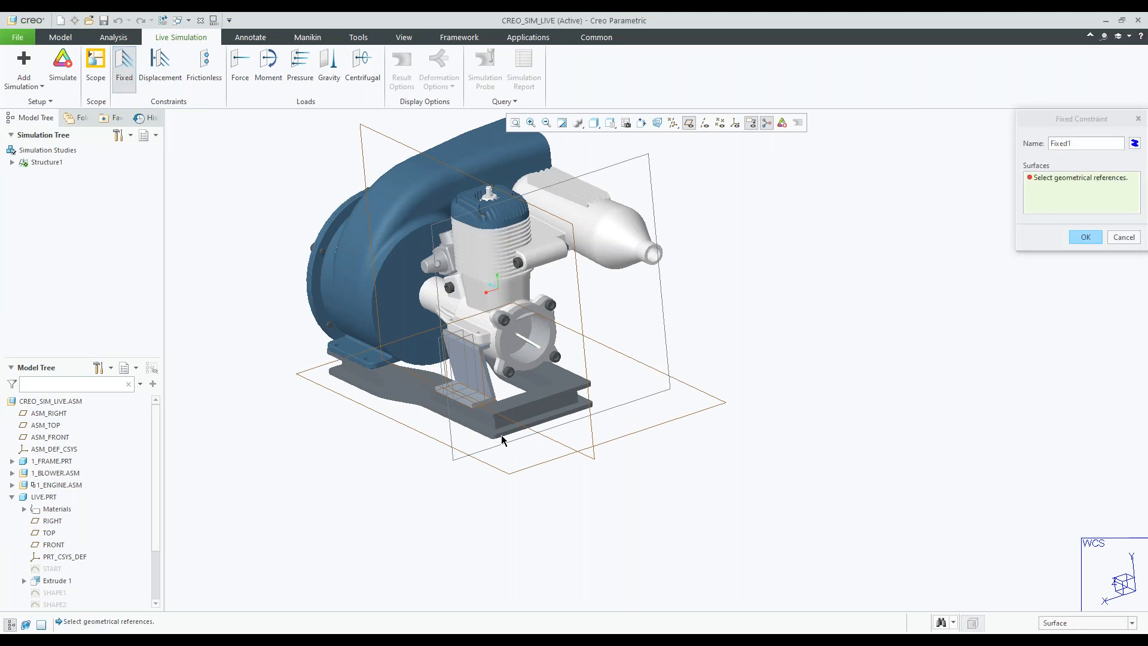
pyautogui.moveTo(502, 439); pyautogui.dragTo(486, 353, button='middle')
pyautogui.click(467, 378)
pyautogui.middleClick(673, 439)
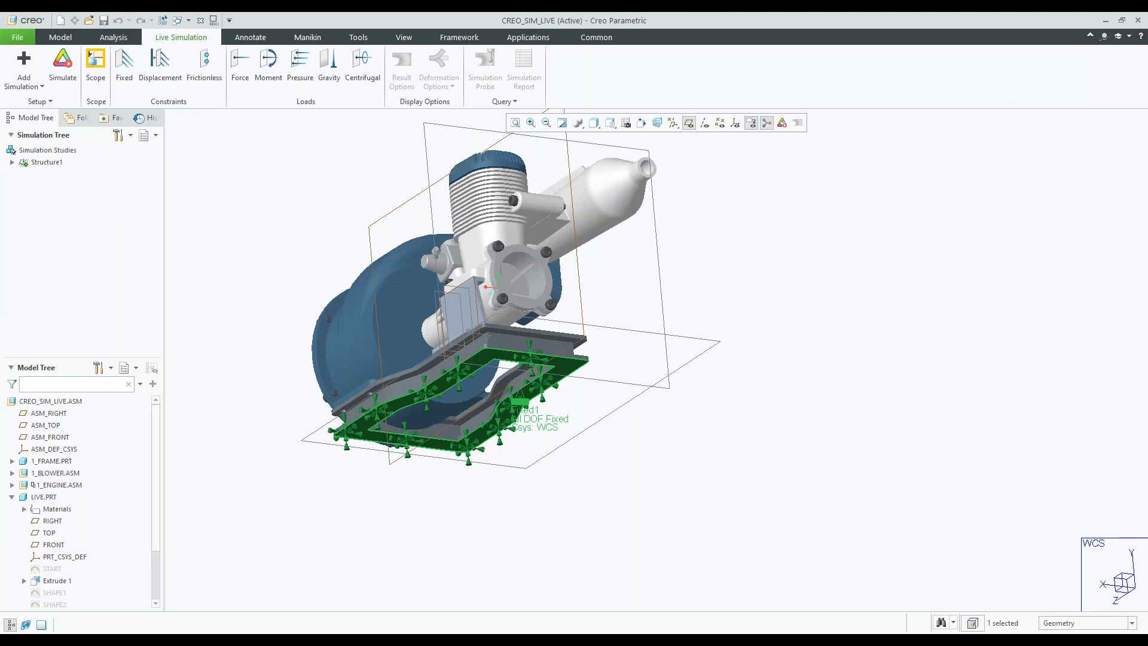
# Start a force load on the front ring face of the engine cover, ENGINE_COVER.PRT
pyautogui.moveTo(606, 328); pyautogui.dragTo(635, 410, button='middle')
pyautogui.click(241, 85)
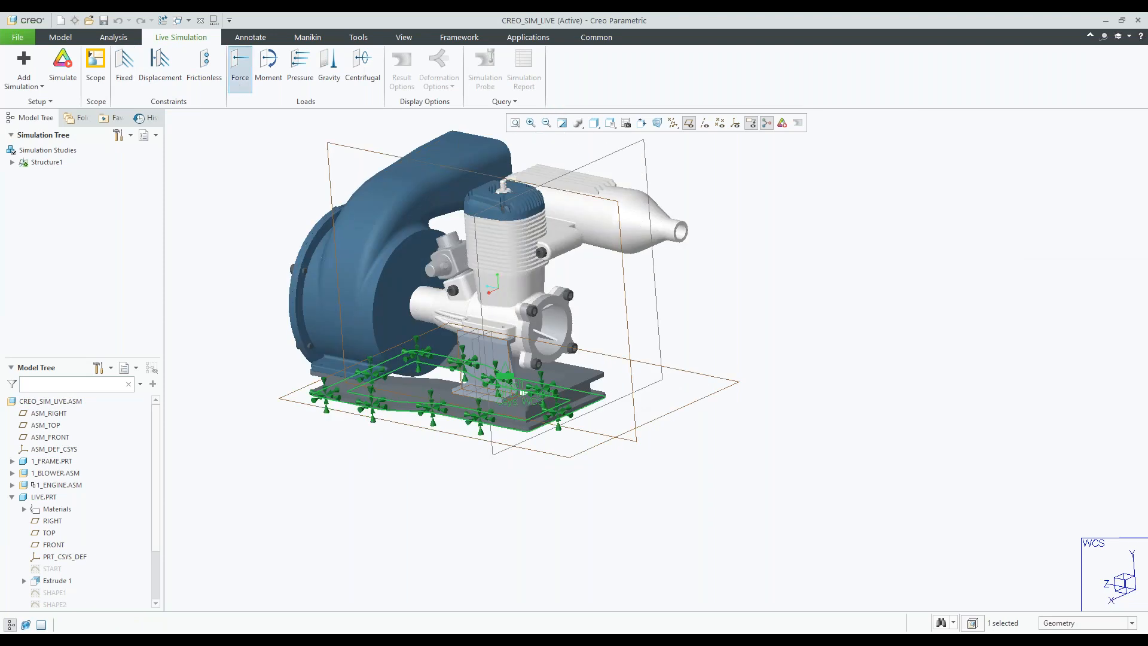
pyautogui.click(562, 316)
pyautogui.scroll(5, 562, 316)
pyautogui.scroll(-5, 538, 353)
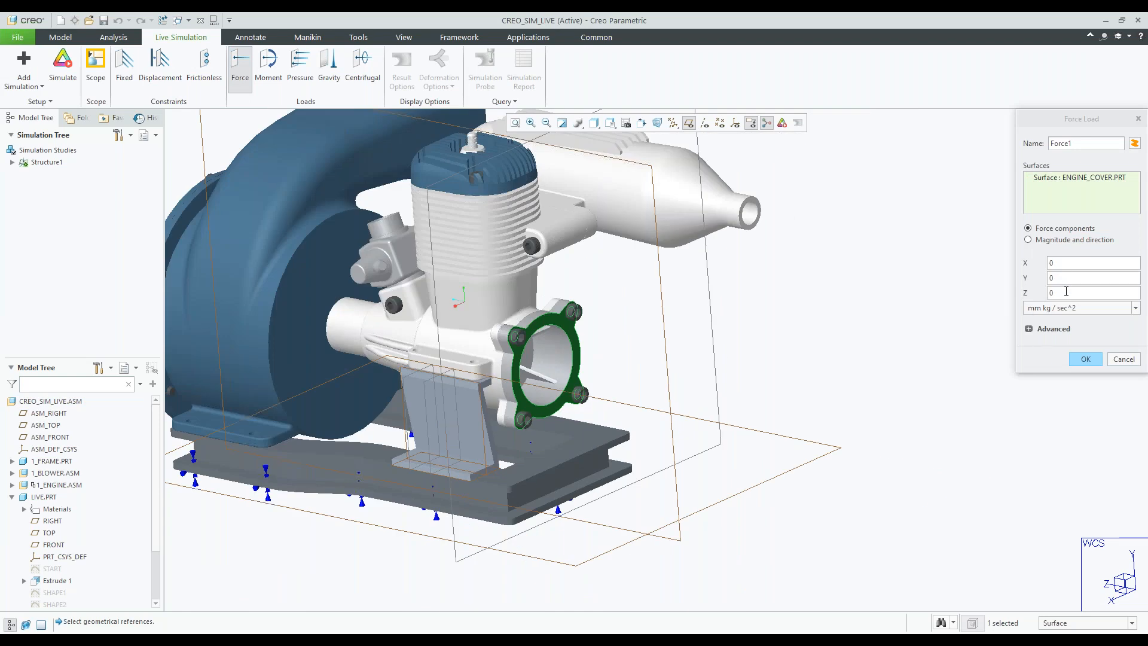
# Define the engine cover's force load in lbf with components Y -100 and Z 200
pyautogui.click(1084, 308)
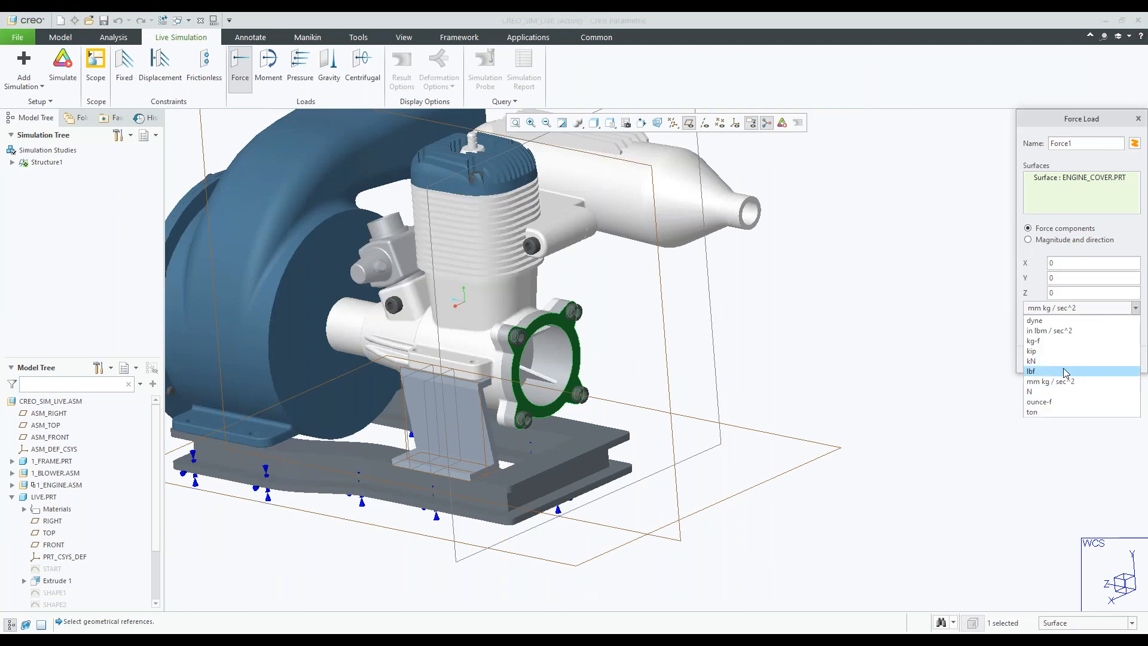
pyautogui.click(1063, 368)
pyautogui.moveTo(1066, 278); pyautogui.dragTo(1042, 278)
pyautogui.write('-100')
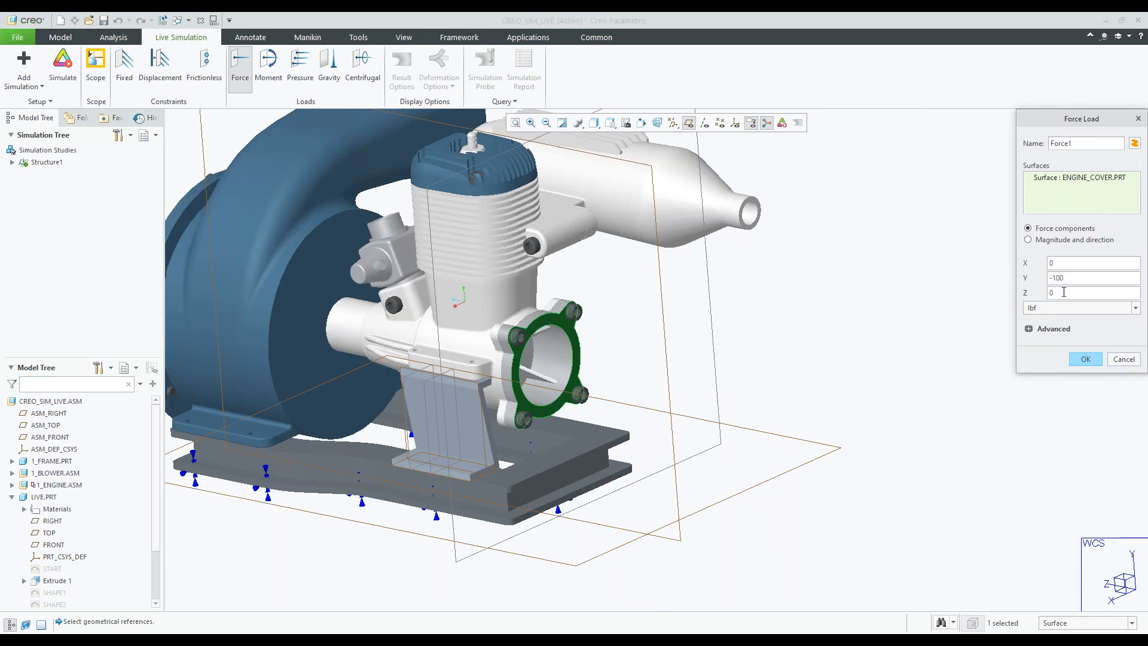
pyautogui.moveTo(1064, 293); pyautogui.dragTo(1051, 293)
pyautogui.write('100')
pyautogui.doubleClick(1052, 278)
pyautogui.doubleClick(1050, 292)
pyautogui.write('200')
pyautogui.click(1084, 359)
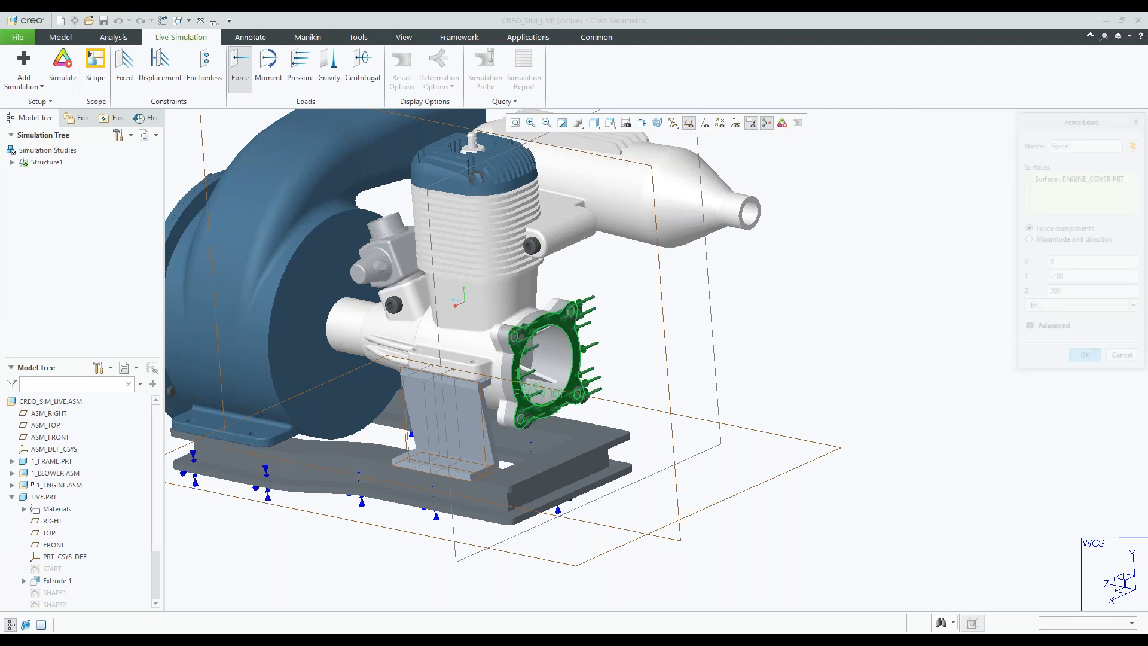
# Run the live structural simulation on the complete engine assembly
pyautogui.moveTo(694, 384); pyautogui.dragTo(766, 384, button='middle')
pyautogui.scroll(3, 766, 384)
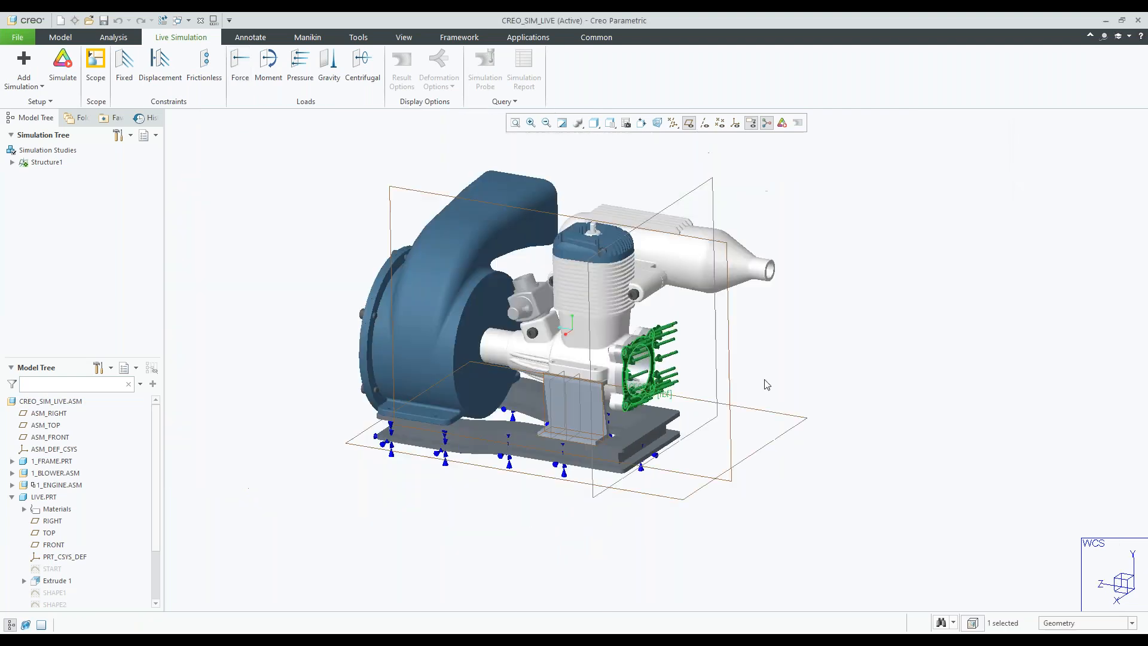
pyautogui.click(63, 67)
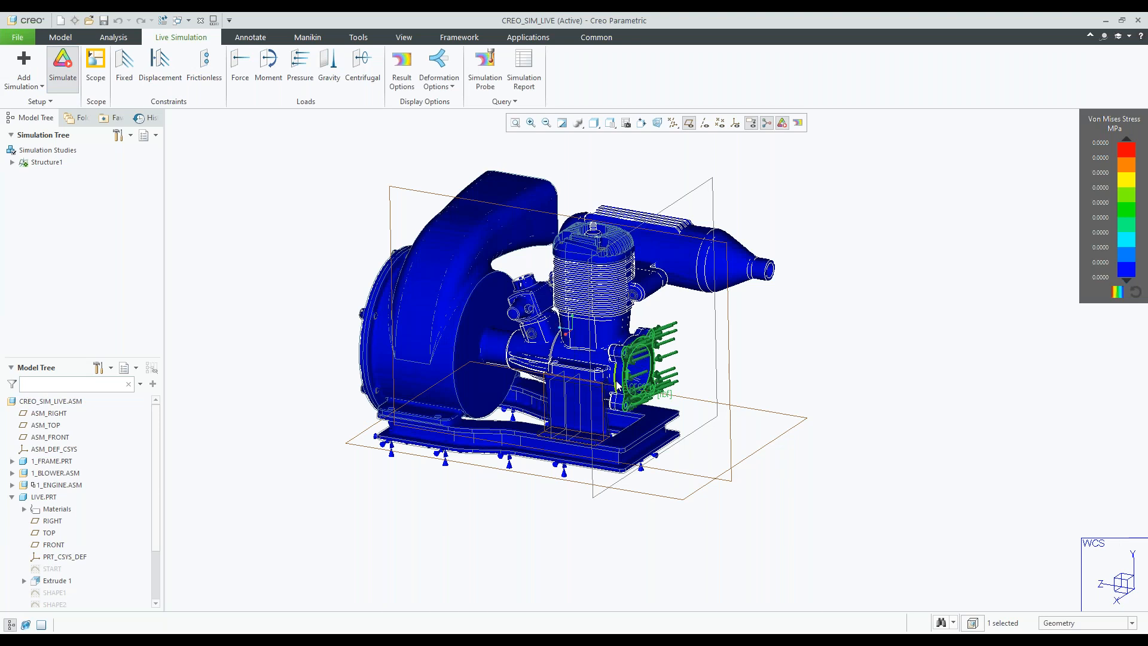
# Examine the stress distribution on the support bracket, its upper corner and the surrounding engine assembly from several angles
pyautogui.scroll(-2, 617, 385)
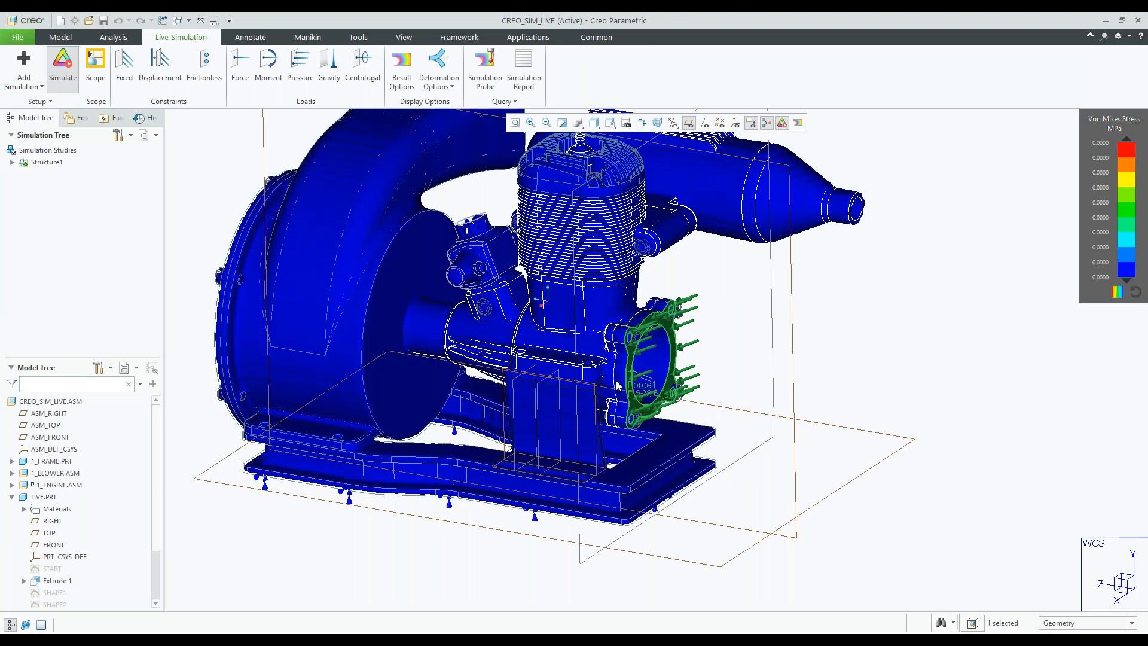
pyautogui.scroll(-1, 616, 384)
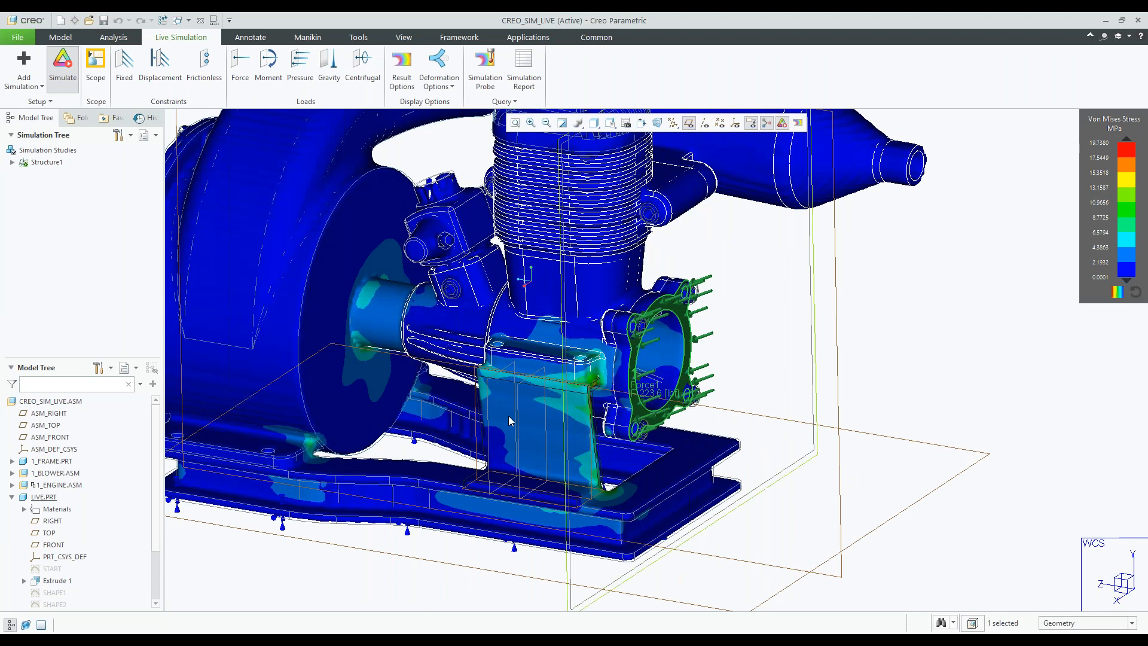
pyautogui.moveTo(509, 420); pyautogui.dragTo(508, 494, button='middle')
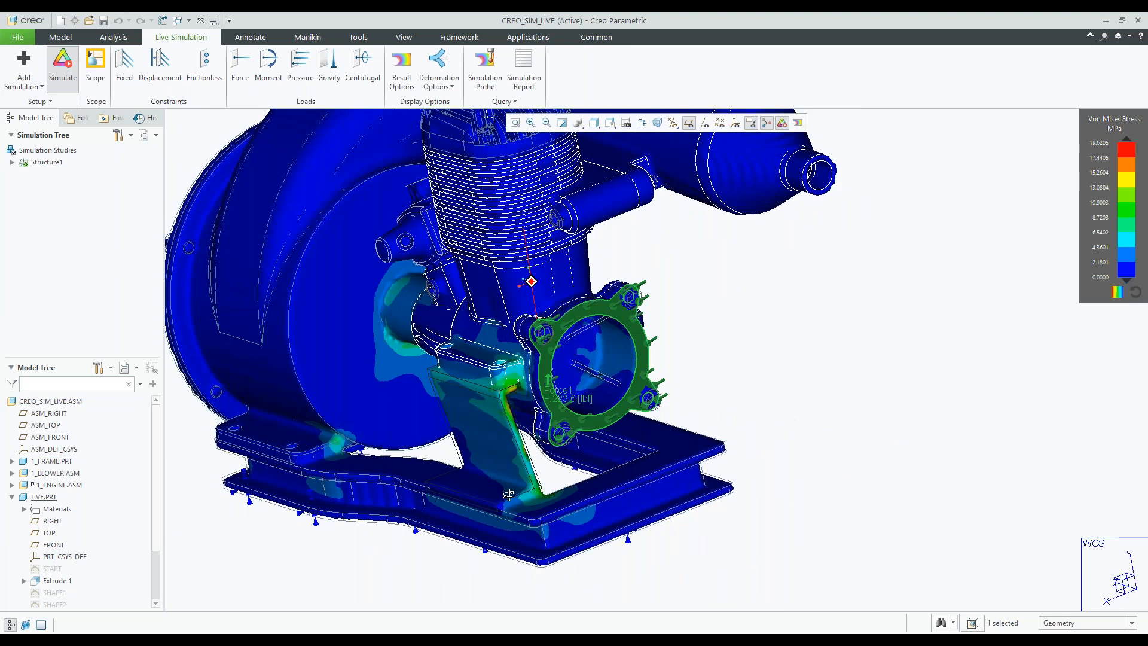
pyautogui.scroll(-1, 508, 494)
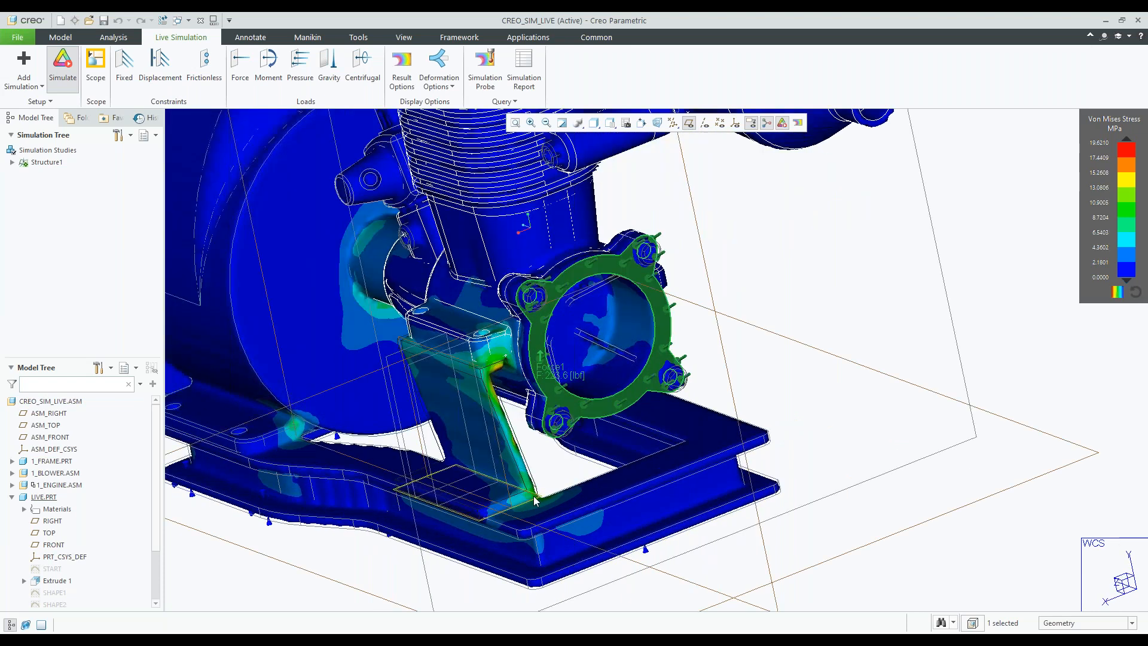
pyautogui.moveTo(534, 478); pyautogui.dragTo(497, 367, button='middle')
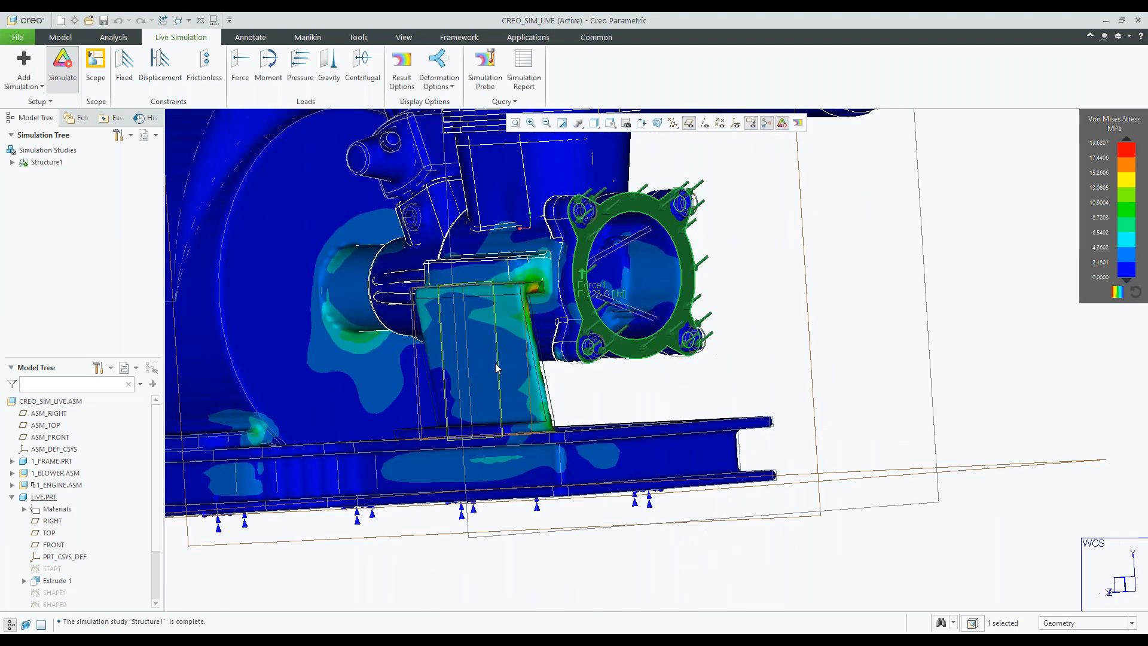
pyautogui.scroll(-5, 523, 294)
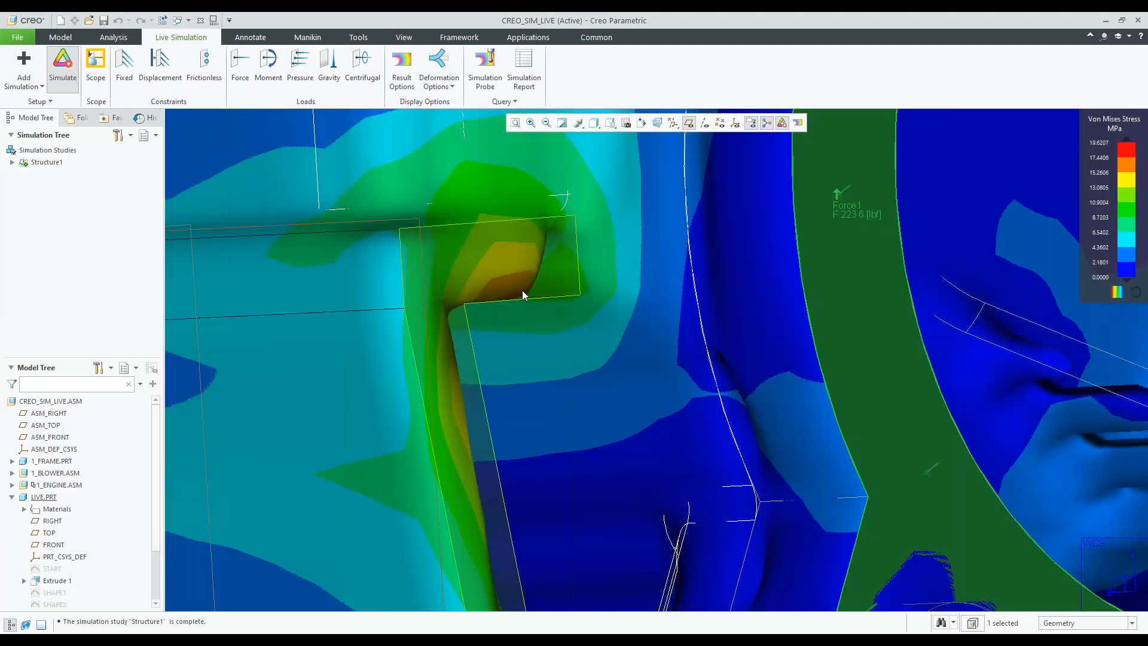
pyautogui.scroll(3, 376, 314)
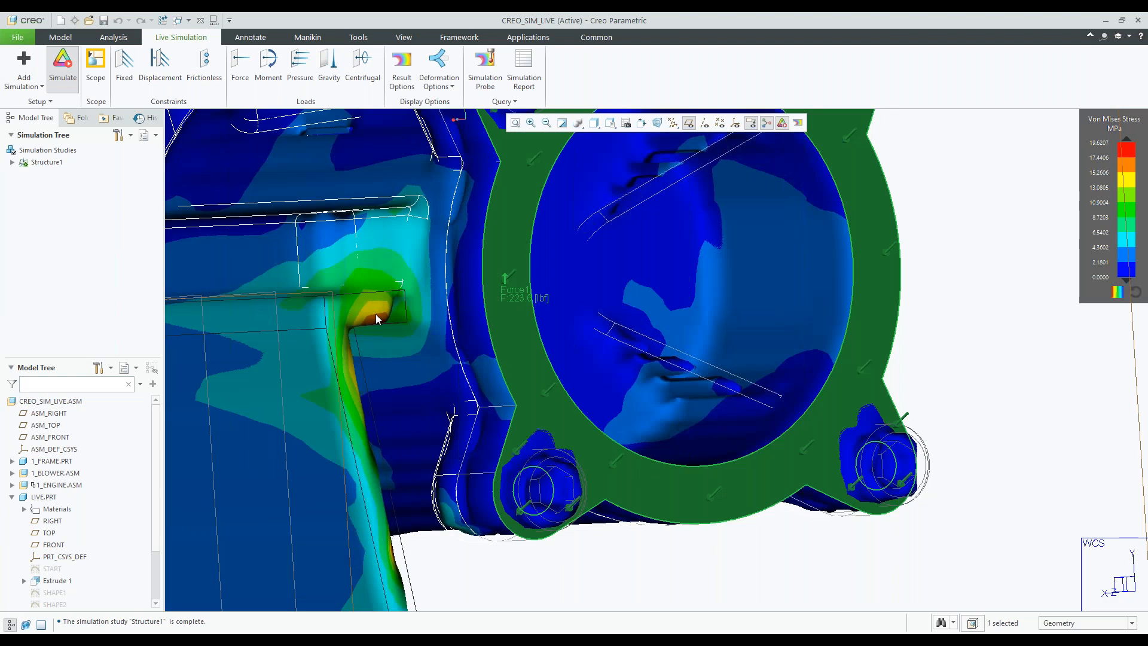
pyautogui.scroll(2, 376, 314)
pyautogui.scroll(2, 423, 368)
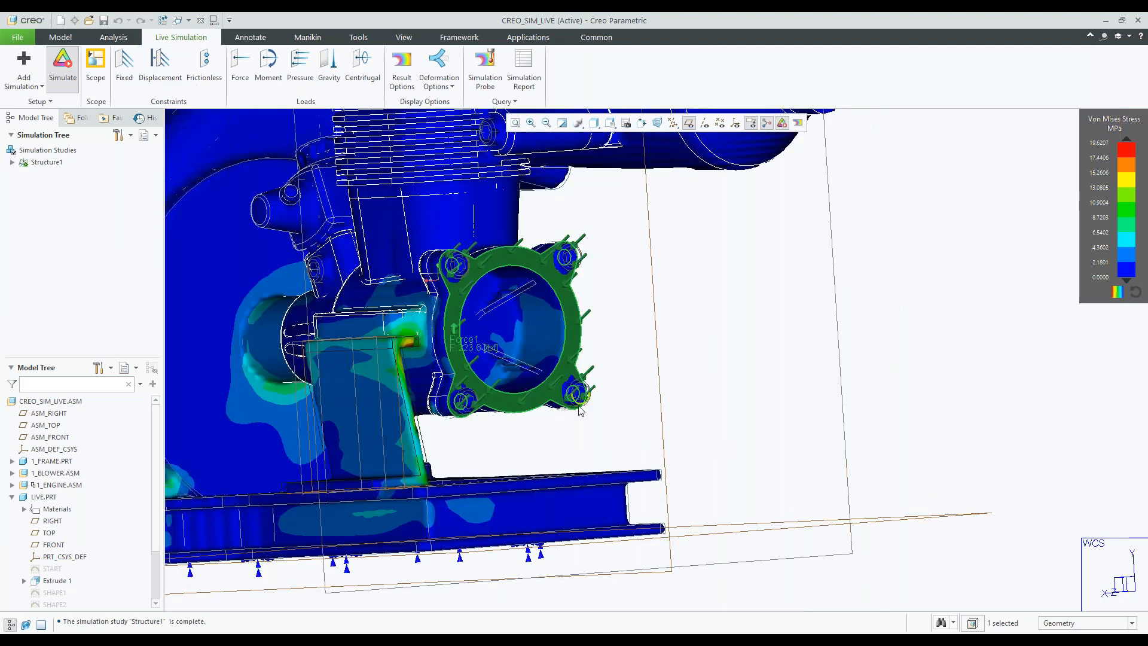
pyautogui.scroll(2, 579, 411)
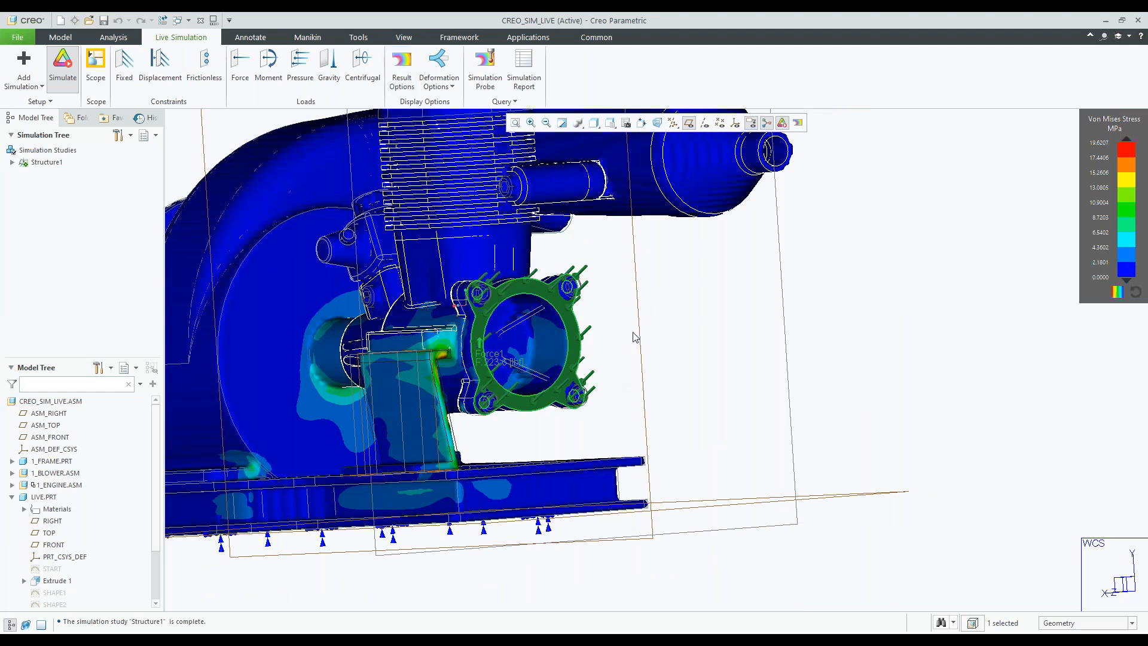
pyautogui.moveTo(635, 337)
pyautogui.mouseDown(button='middle')
pyautogui.moveTo(664, 389)
pyautogui.moveTo(677, 373)
pyautogui.mouseUp(button='middle')
pyautogui.scroll(4, 677, 374)
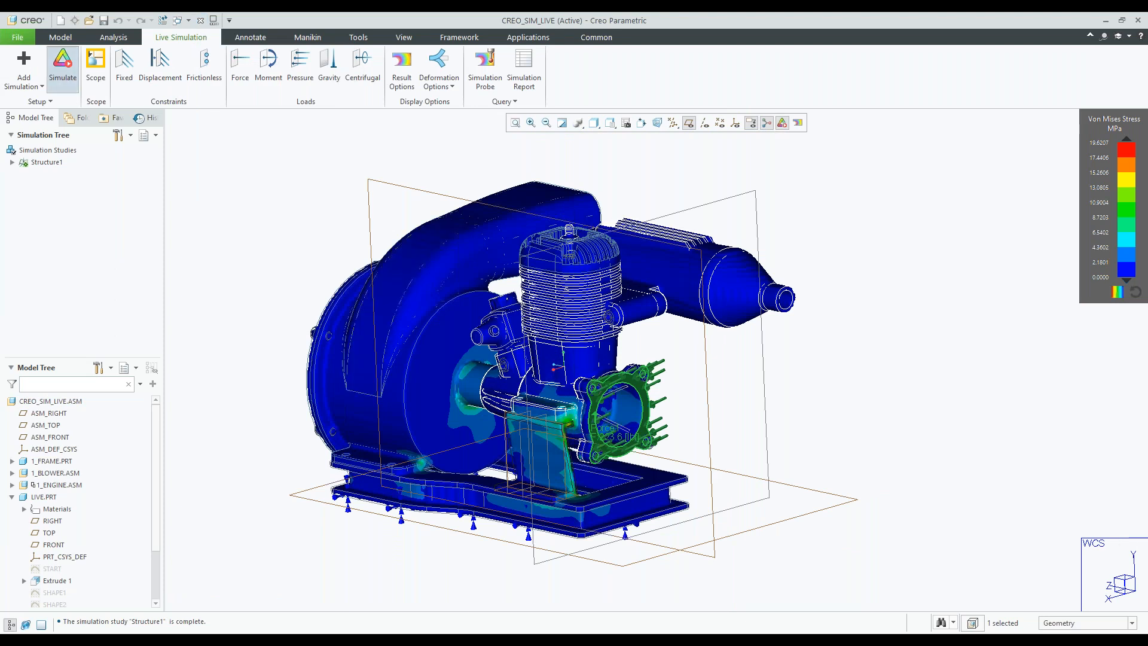
# Turn off the live simulation of the engine assembly and switch to the HEATPIPES assembly window
pyautogui.click(63, 66)
pyautogui.click(768, 384)
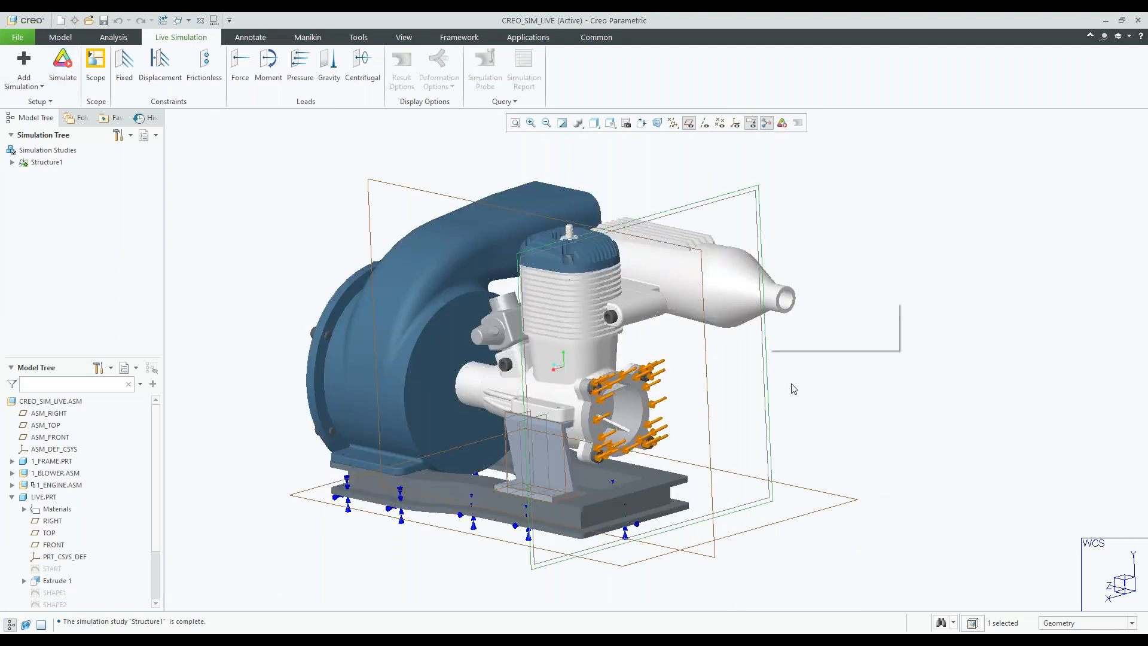
pyautogui.click(188, 21)
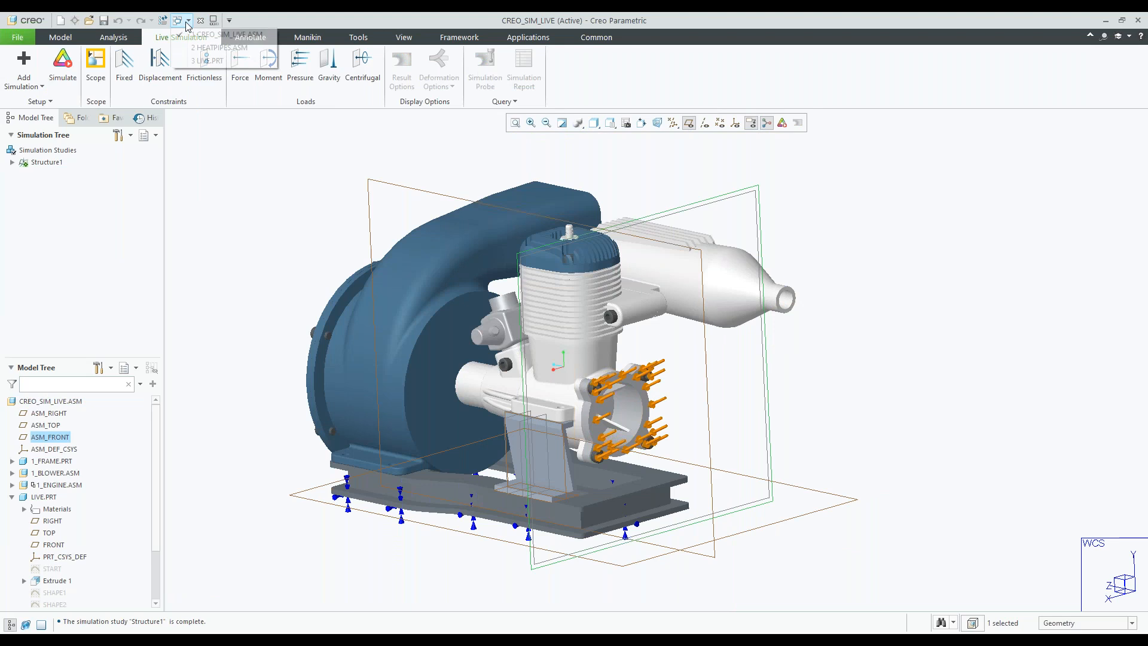
pyautogui.click(216, 48)
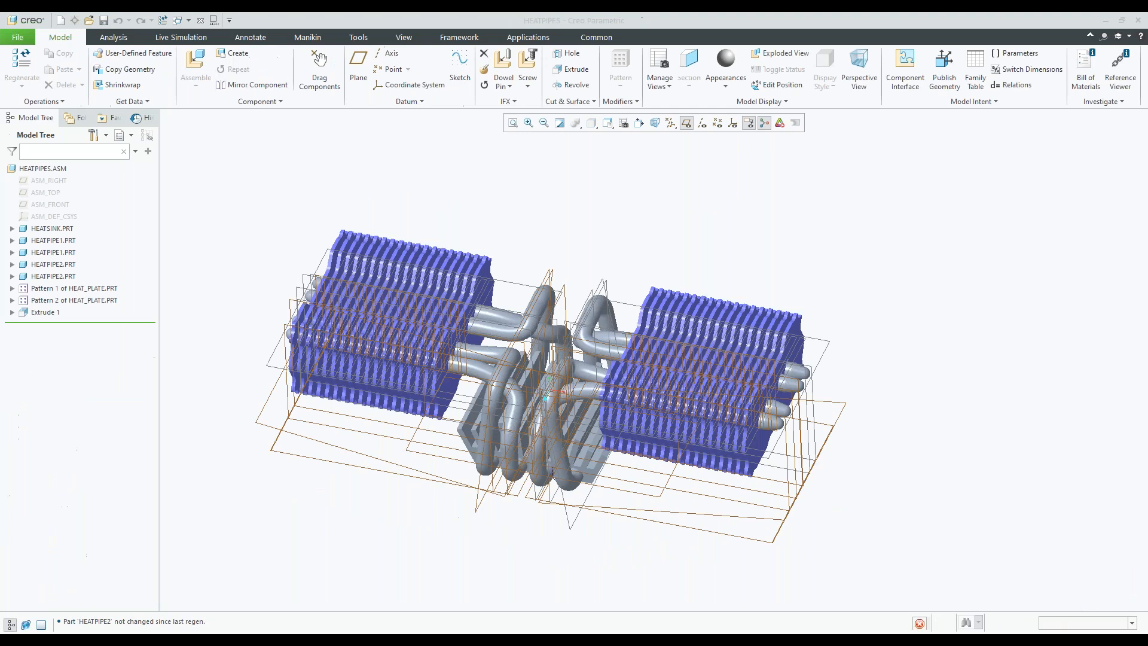
# Hide the datum planes in the heat pipe assembly
pyautogui.click(687, 122)
pyautogui.moveTo(586, 371); pyautogui.dragTo(599, 427, button='middle')
pyautogui.scroll(-3, 592, 387)
pyautogui.moveTo(578, 336)
pyautogui.mouseDown(button='middle')
pyautogui.moveTo(569, 362)
pyautogui.moveTo(559, 347)
pyautogui.mouseUp(button='middle')
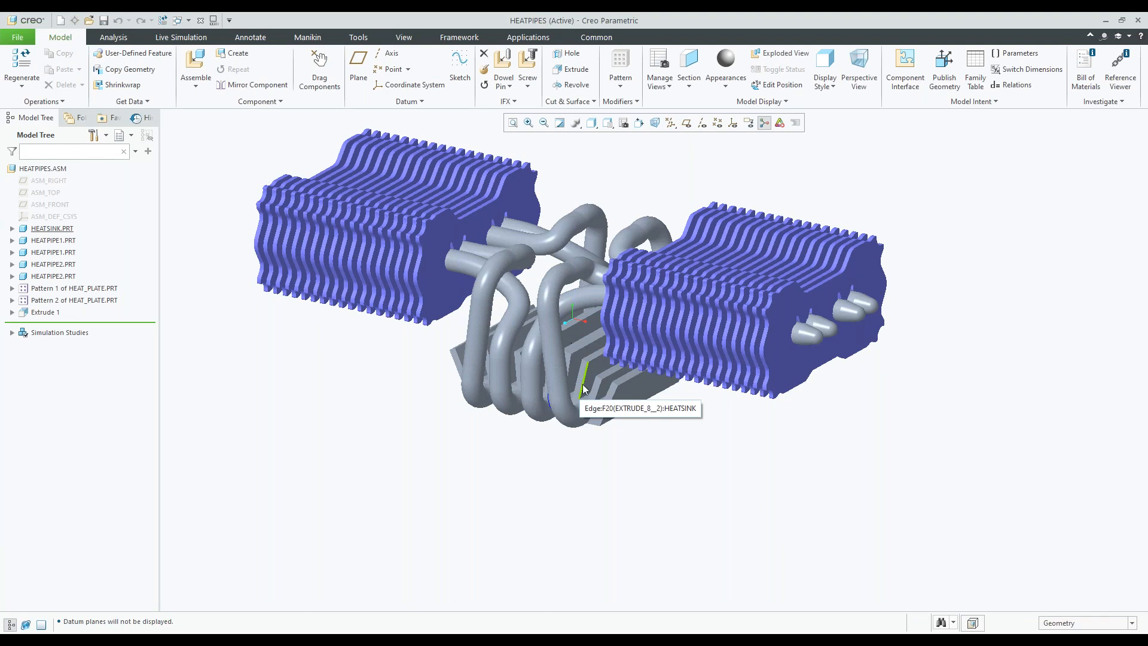
# Review the convection boundary condition BndryCond1 of the Thermal2 simulation study
pyautogui.click(169, 42)
pyautogui.click(13, 174)
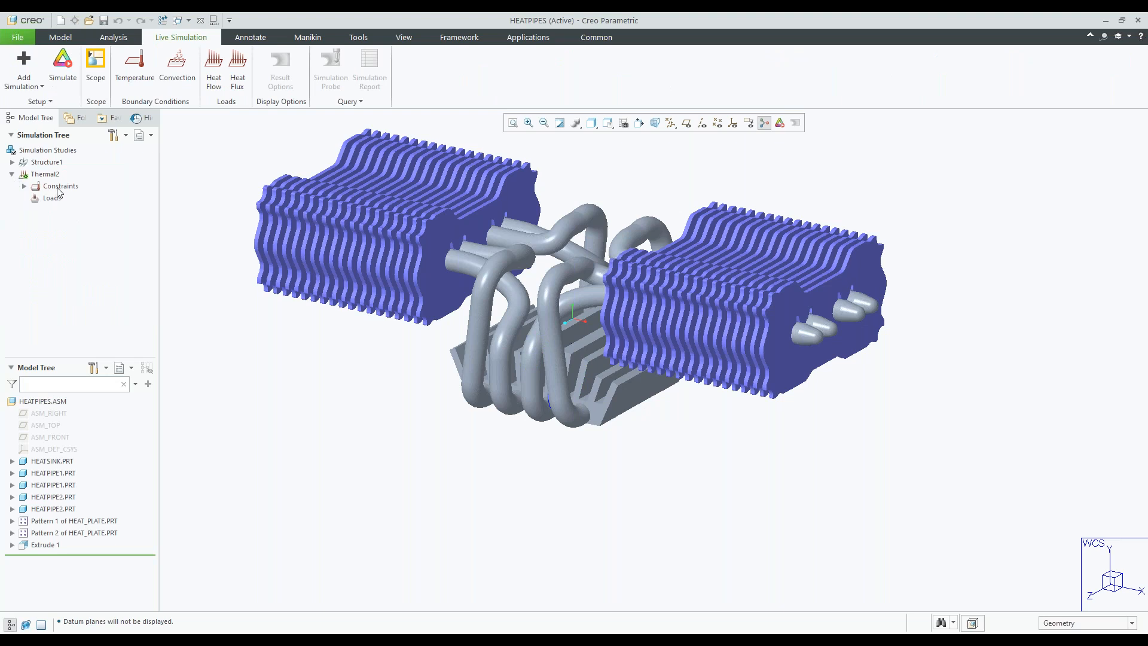
pyautogui.click(24, 186)
pyautogui.click(68, 199)
pyautogui.click(74, 201)
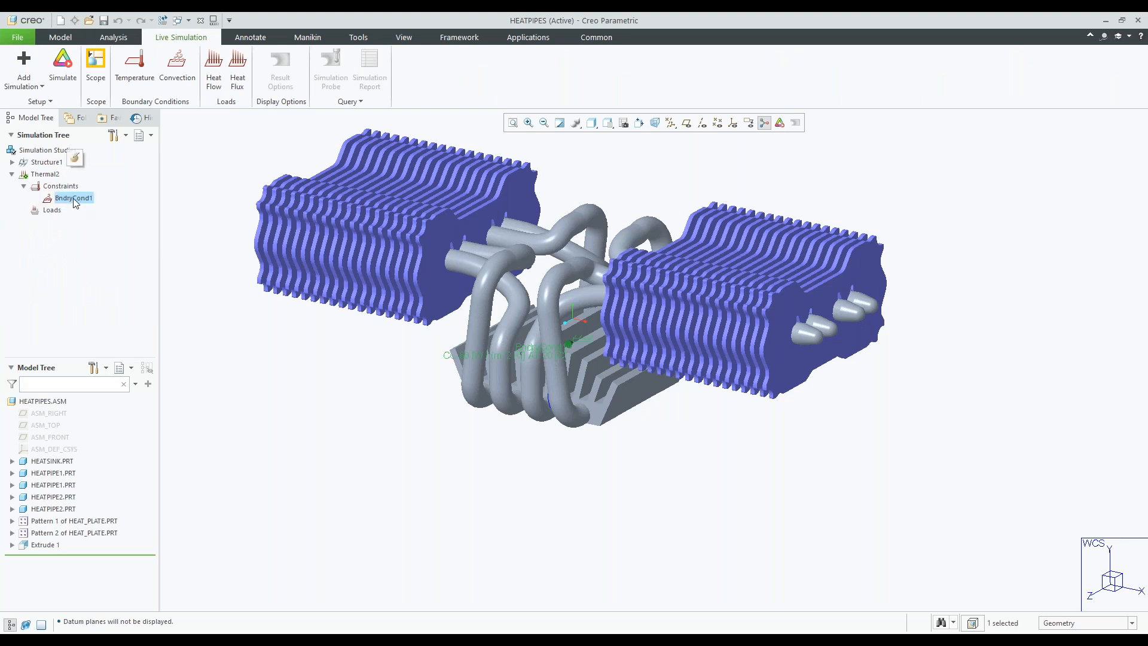
pyautogui.click(76, 159)
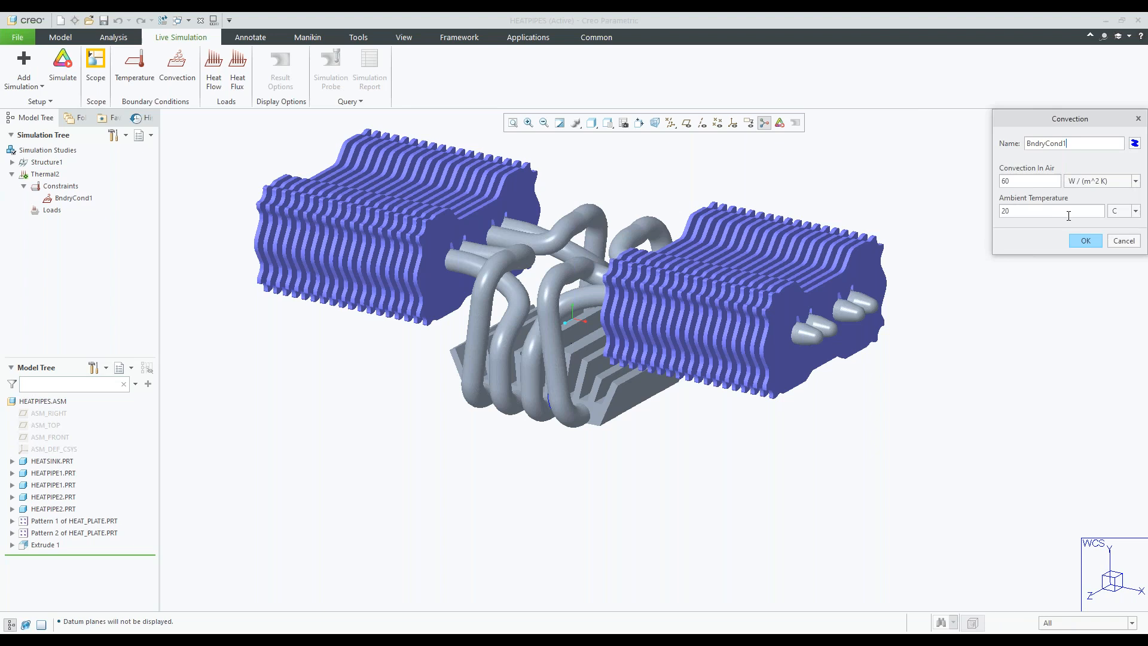
pyautogui.click(1085, 240)
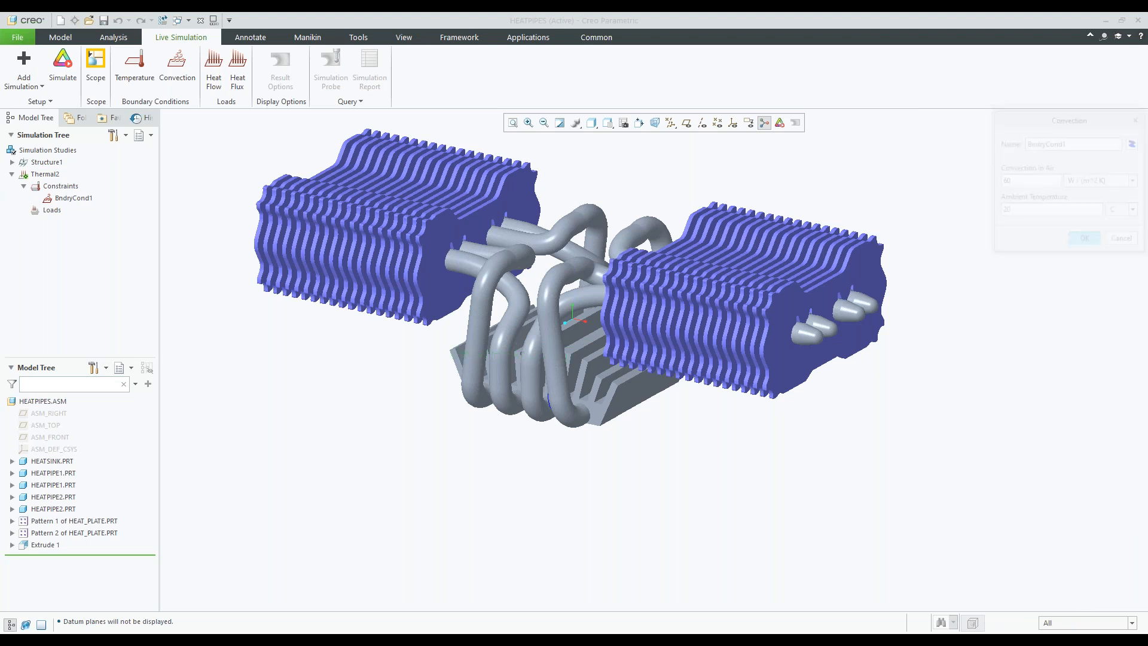
# Start a heat flow load on the five heatsink and heat pipe faces across the underside of the heatsink block
pyautogui.click(214, 80)
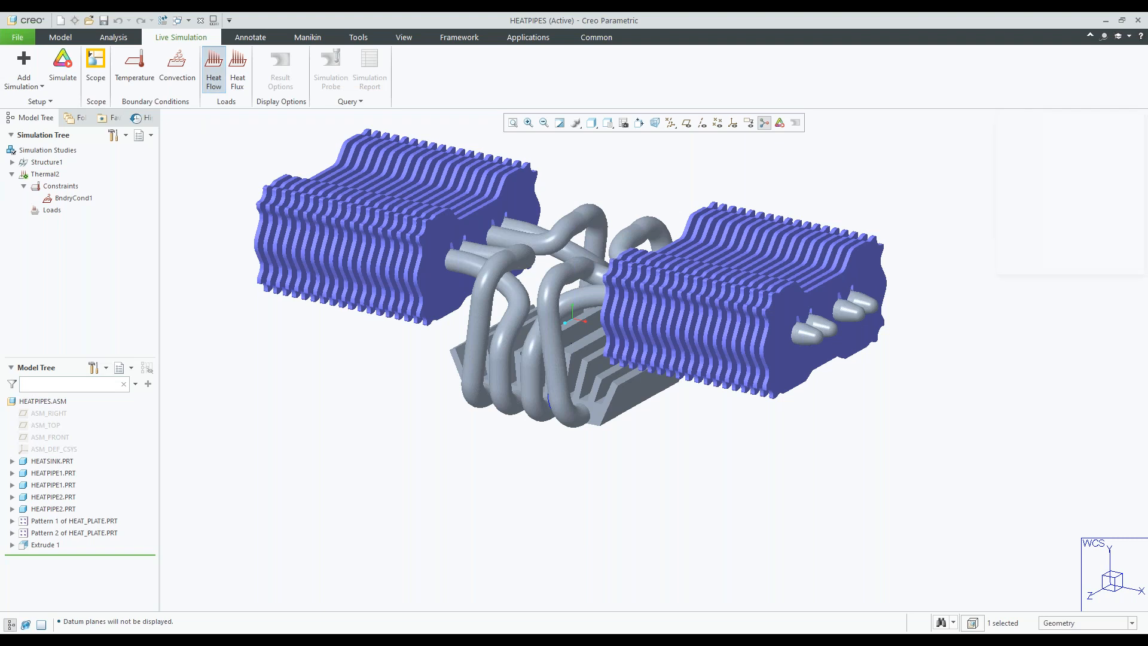
pyautogui.moveTo(243, 116); pyautogui.dragTo(522, 368, button='middle')
pyautogui.click(522, 367)
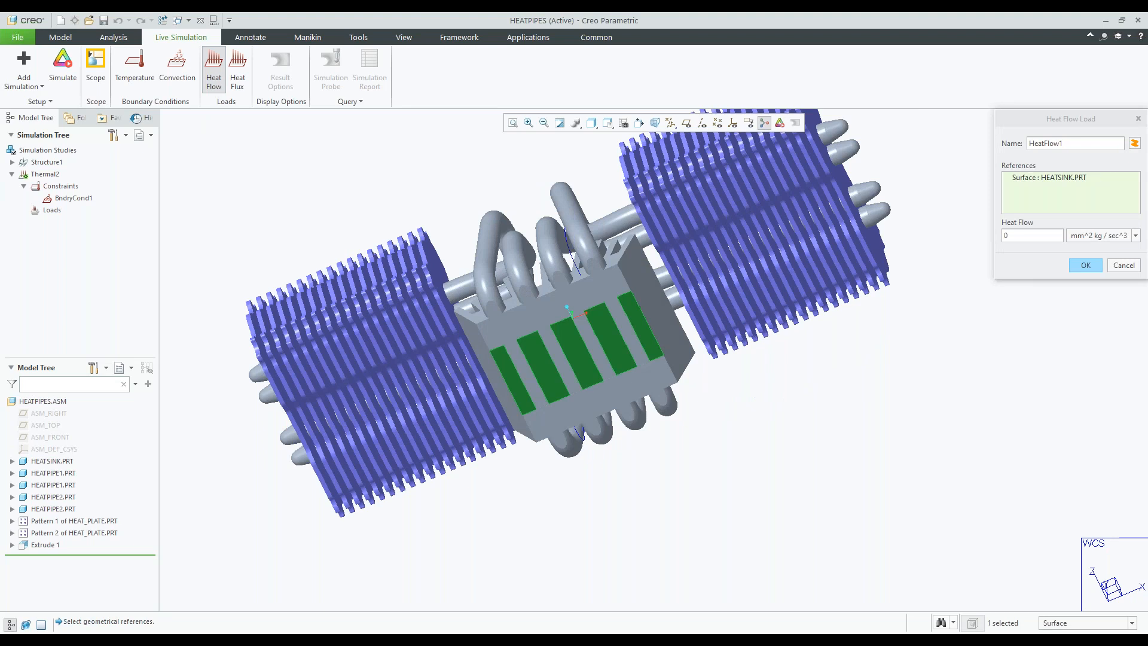
pyautogui.scroll(-3, 522, 359)
pyautogui.keyDown('ctrl'); pyautogui.click(553, 353); pyautogui.keyUp('ctrl')
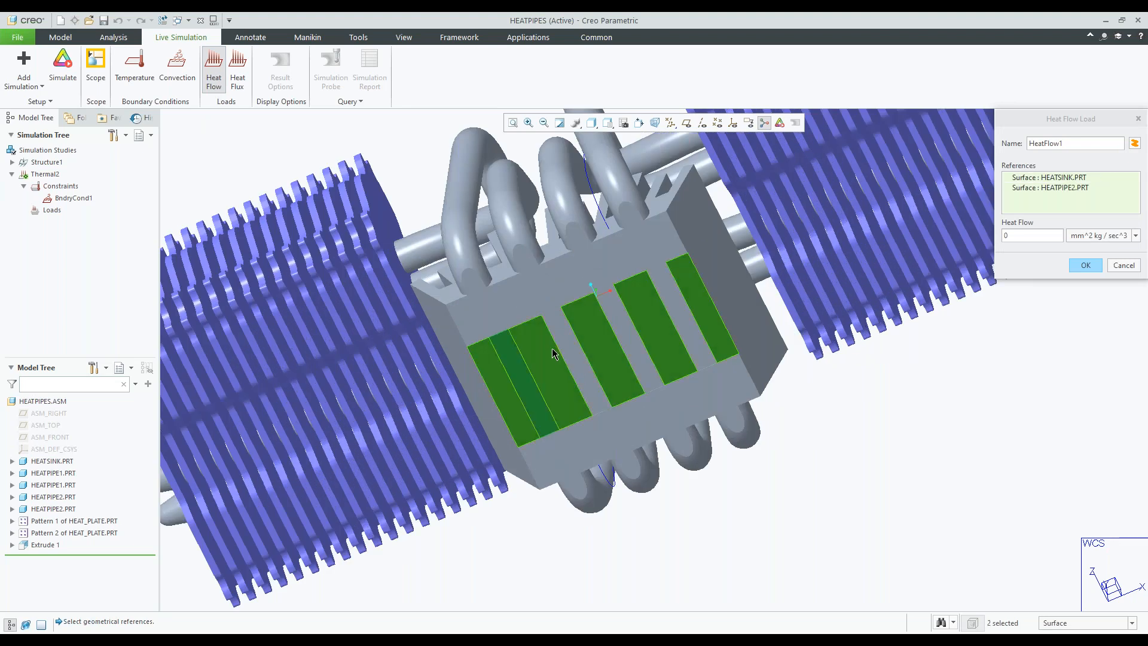
pyautogui.keyDown('ctrl'); pyautogui.click(587, 333); pyautogui.keyUp('ctrl')
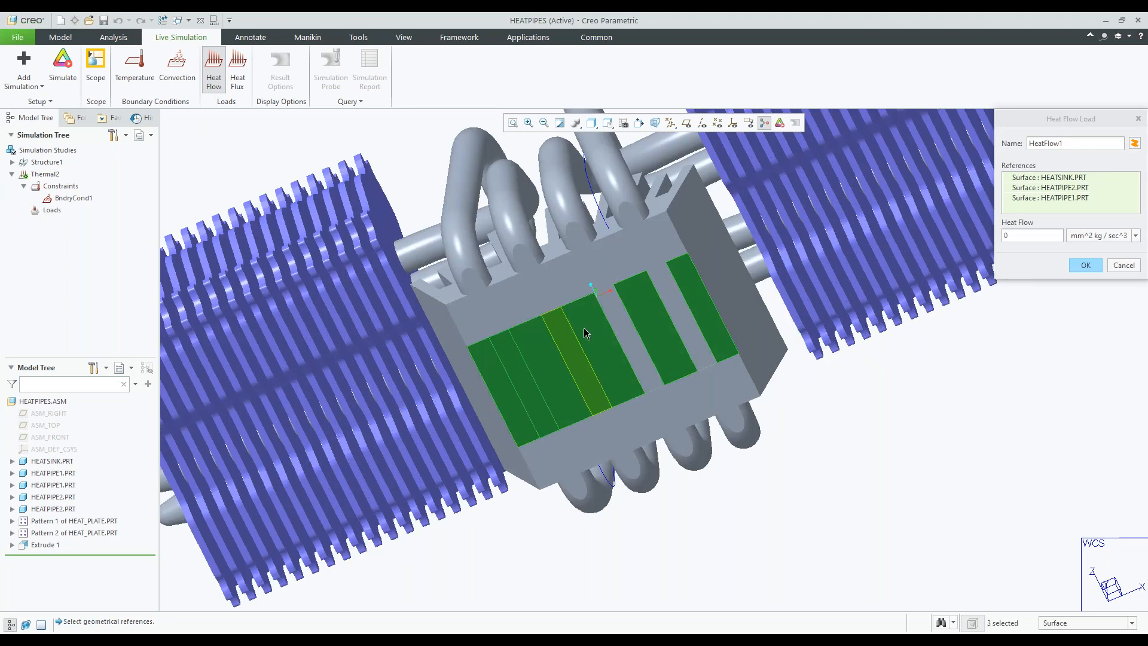
pyautogui.keyDown('ctrl'); pyautogui.click(623, 328); pyautogui.keyUp('ctrl')
pyautogui.keyDown('ctrl'); pyautogui.click(681, 310); pyautogui.keyUp('ctrl')
# Set the heat flow load to 90 W and accept it
pyautogui.doubleClick(1017, 235)
pyautogui.write('90')
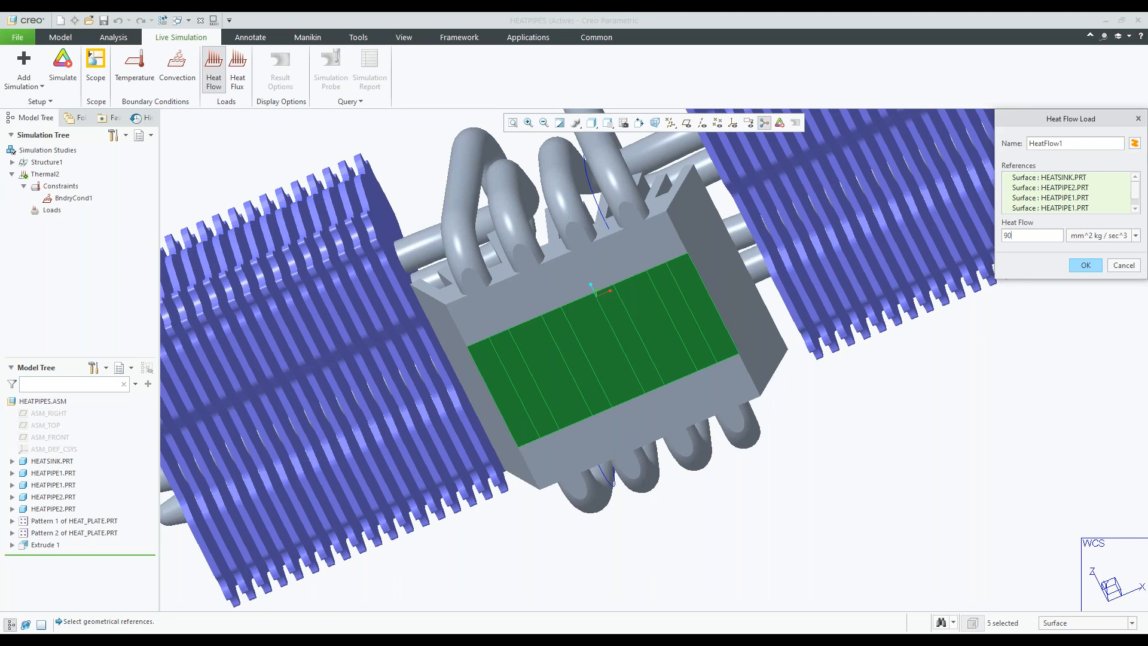
pyautogui.click(1135, 235)
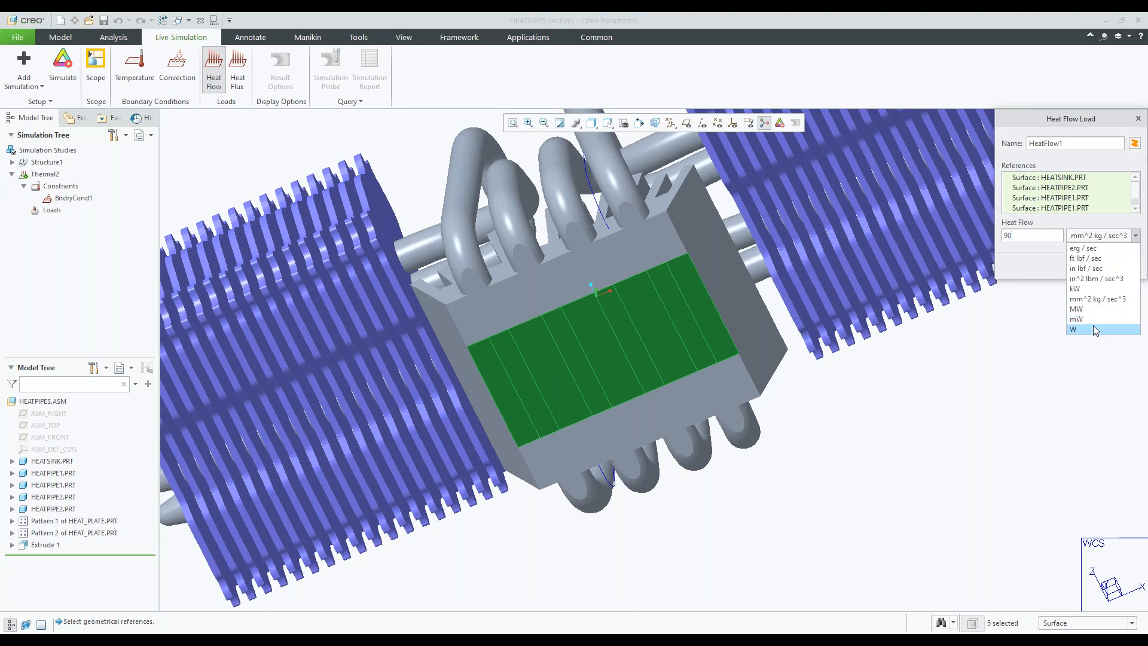
pyautogui.click(1096, 328)
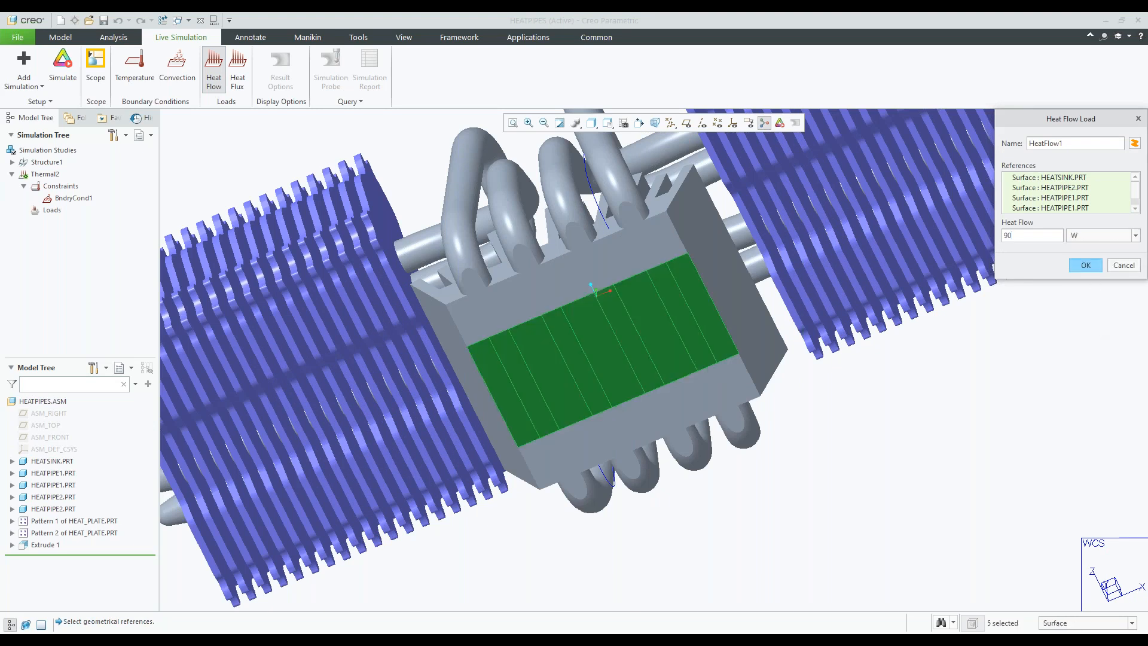
pyautogui.click(1086, 266)
# Run the live thermal simulation on the heat pipe assembly
pyautogui.scroll(3, 602, 457)
pyautogui.moveTo(602, 458); pyautogui.dragTo(671, 455, button='middle')
pyautogui.click(63, 69)
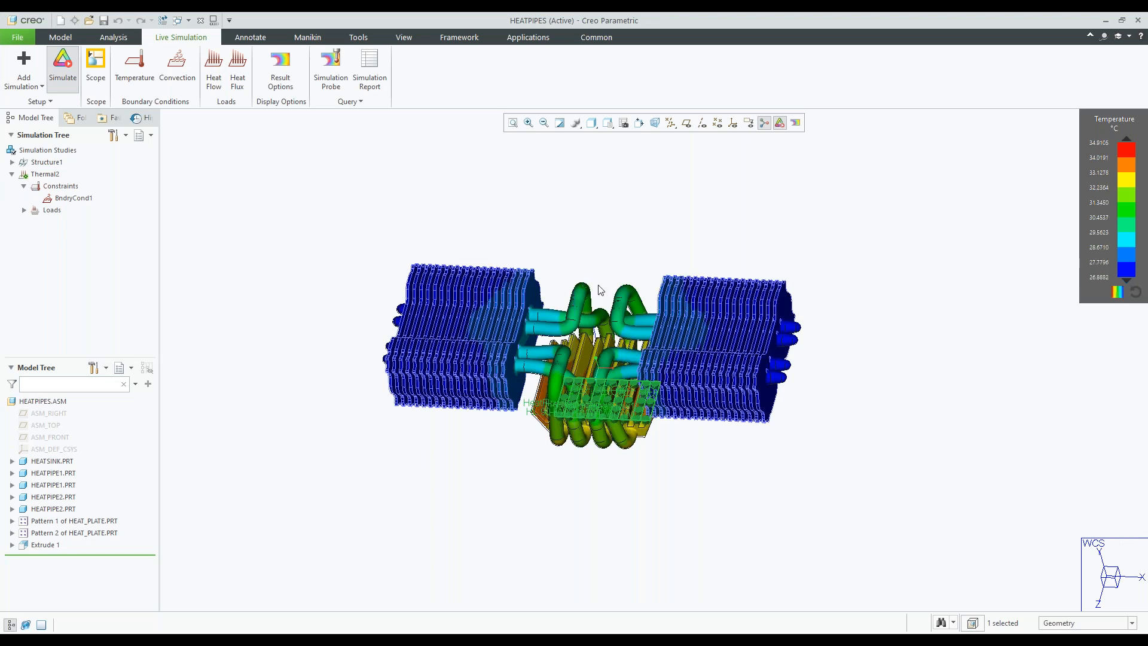
# Review the thermal result display options and examine the temperature distribution across the heatsink, heat pipes and fin plates
pyautogui.moveTo(593, 343)
pyautogui.mouseDown(button='middle')
pyautogui.moveTo(598, 296)
pyautogui.moveTo(594, 323)
pyautogui.mouseUp(button='middle')
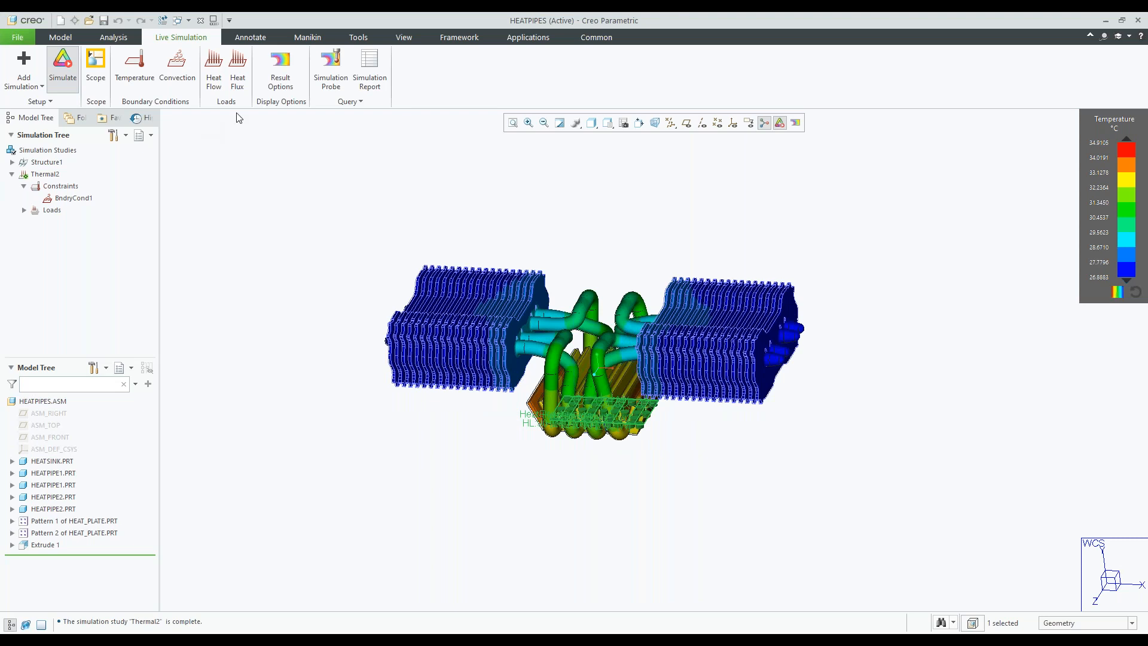
pyautogui.click(280, 90)
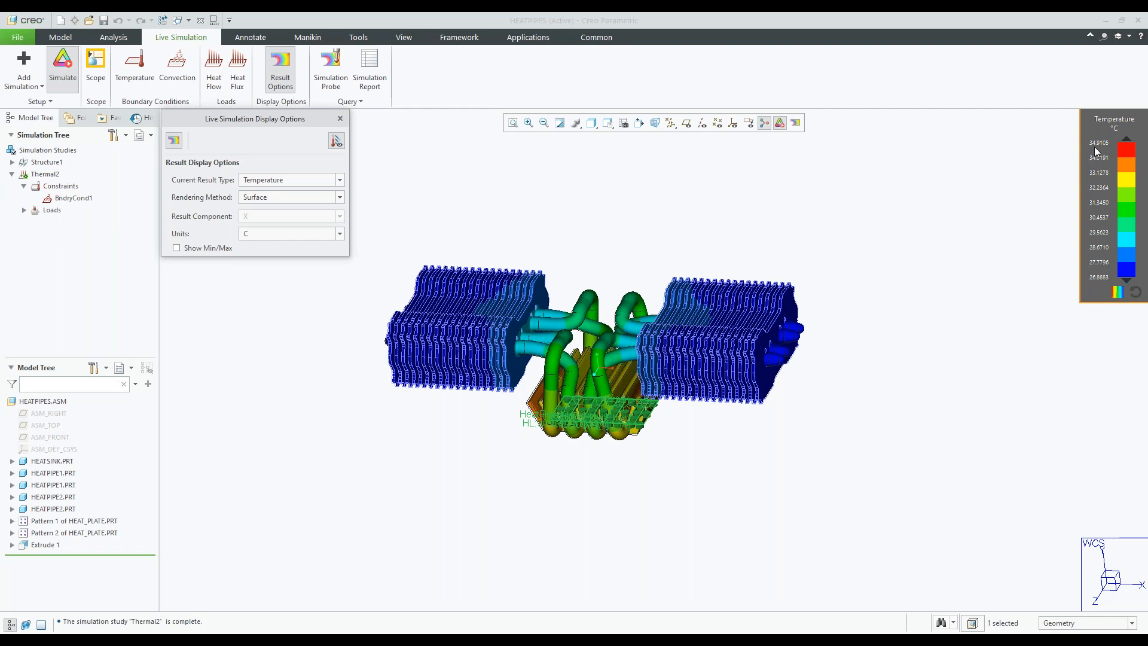
pyautogui.click(340, 119)
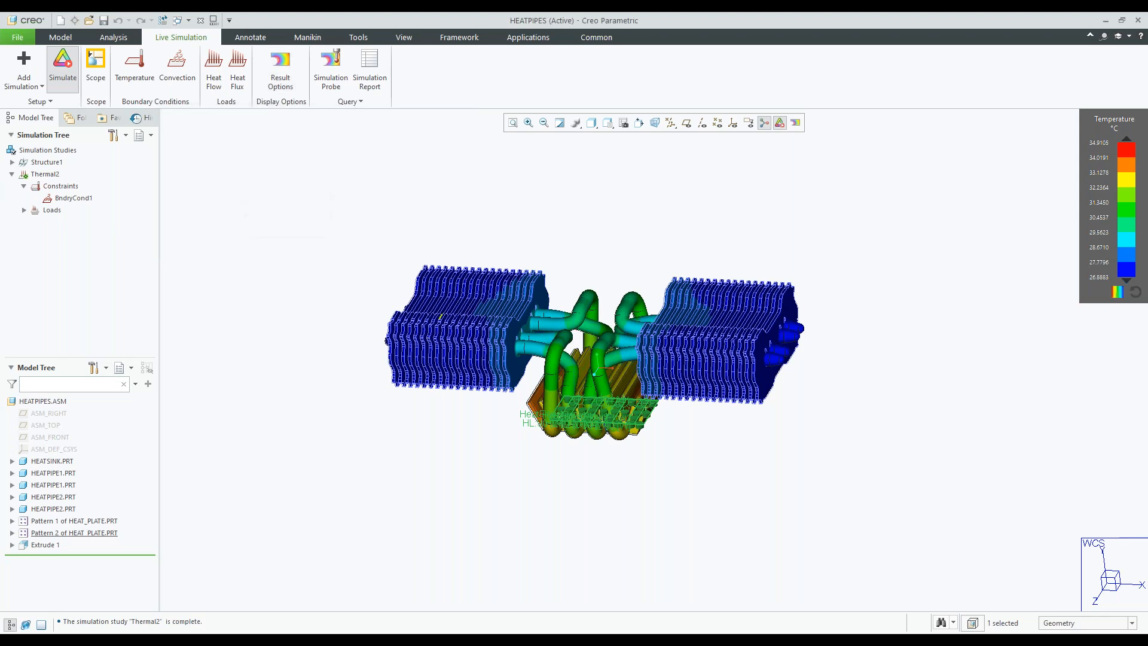
pyautogui.moveTo(573, 326); pyautogui.dragTo(680, 321, button='middle')
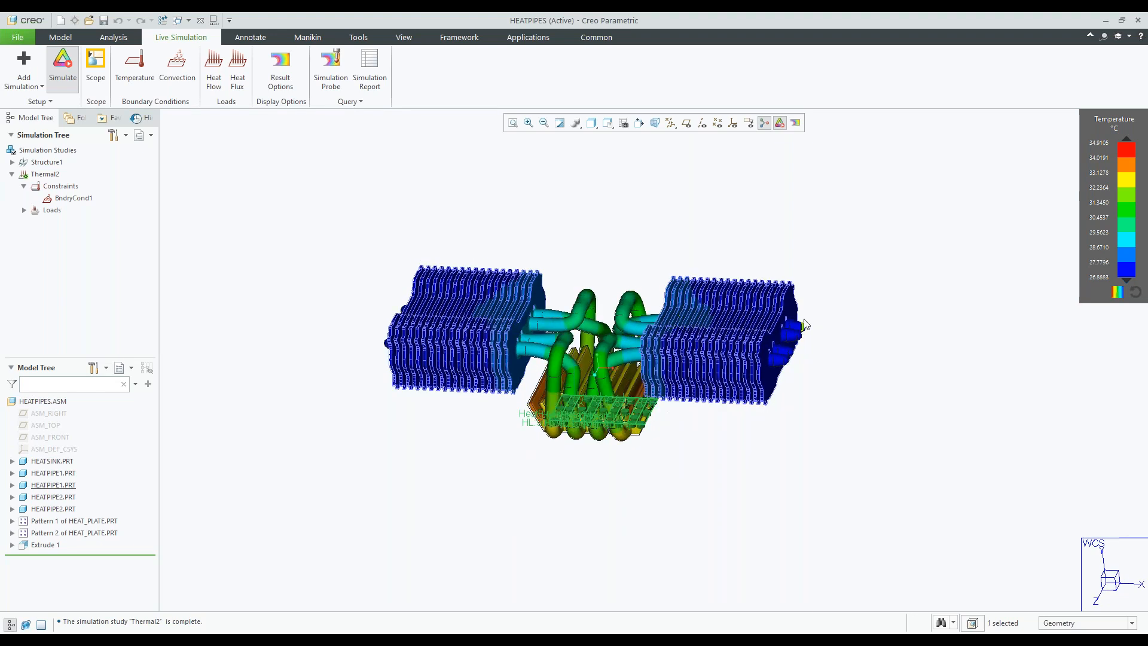
pyautogui.scroll(2, 805, 324)
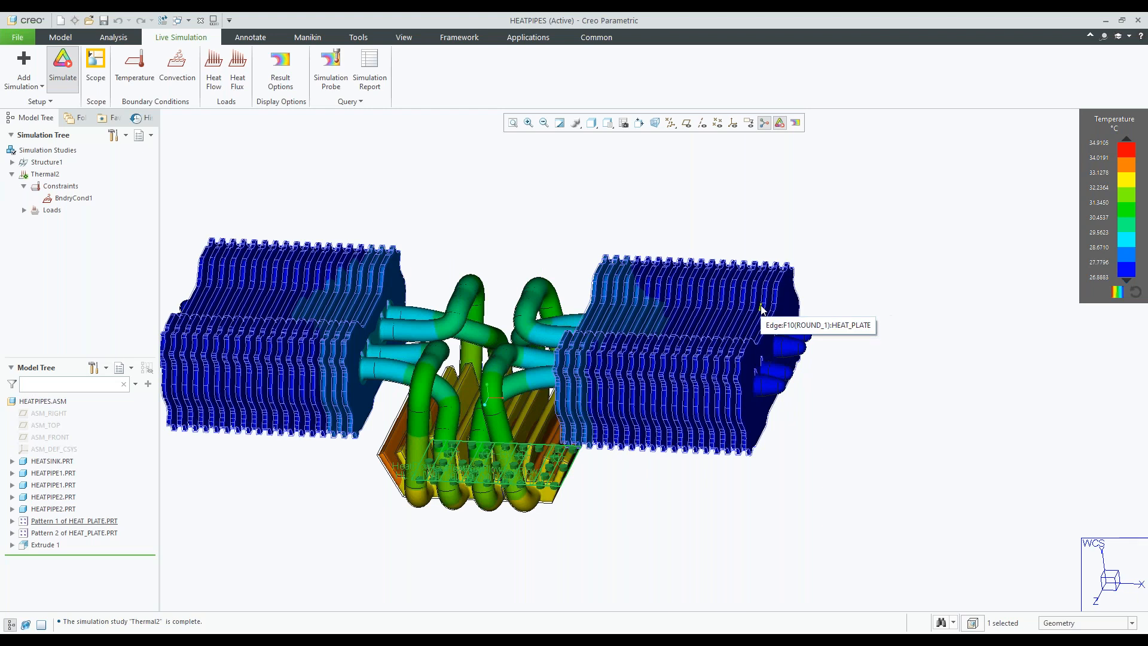
pyautogui.scroll(-1, 761, 308)
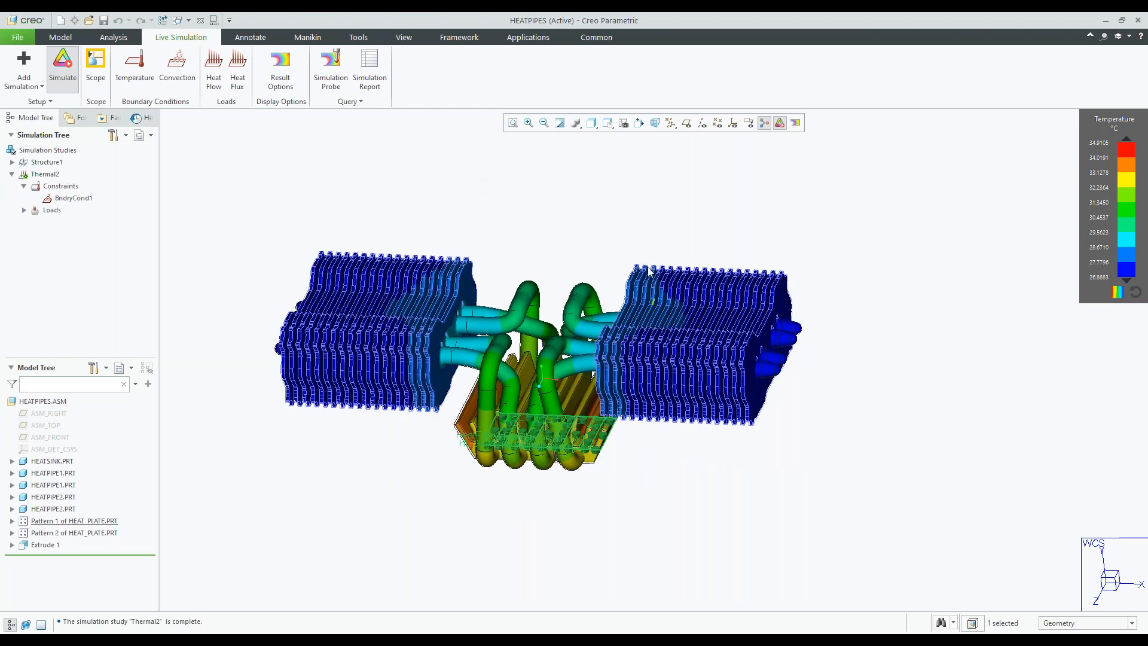
# Set the length dimension of the straight pipe run in Sketch 1 of the first HEATPIPE1 part to 49 and regenerate
pyautogui.click(12, 473)
pyautogui.scroll(-2, 58, 490)
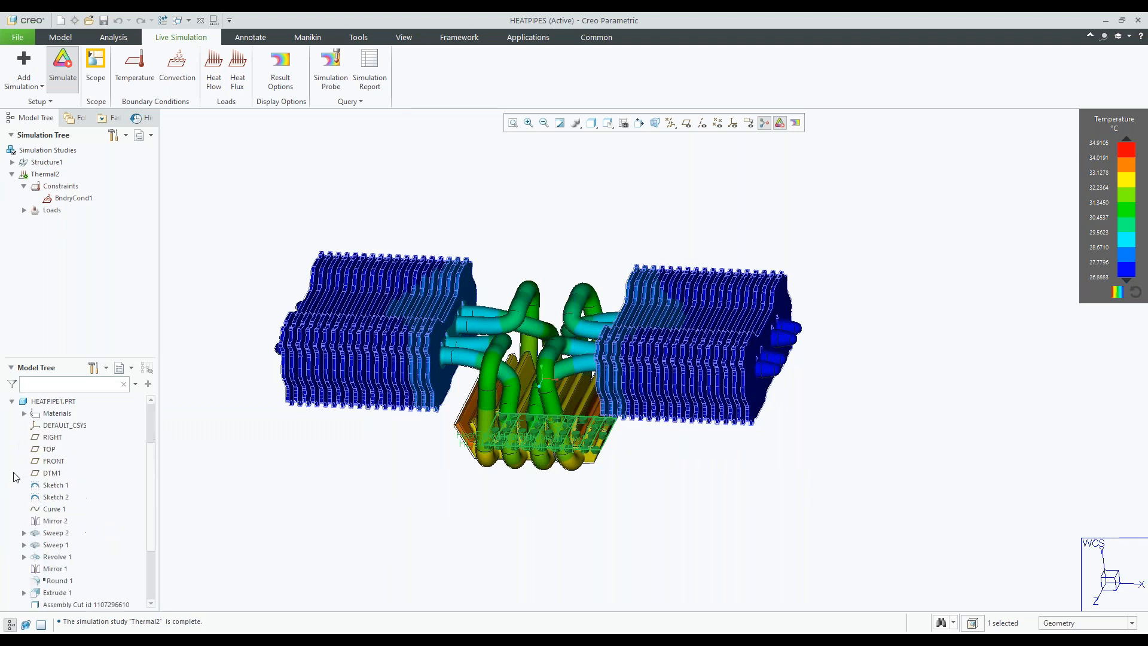
pyautogui.click(58, 485)
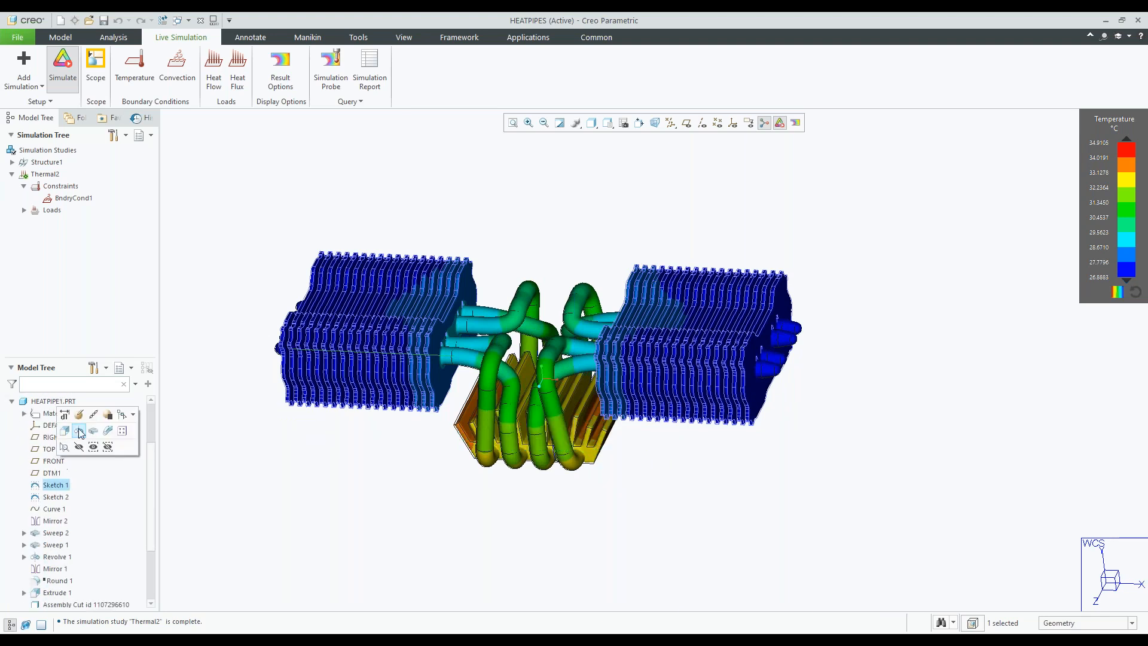
pyautogui.click(65, 417)
pyautogui.moveTo(375, 287)
pyautogui.mouseDown(button='middle')
pyautogui.moveTo(382, 274)
pyautogui.moveTo(372, 285)
pyautogui.mouseUp(button='middle')
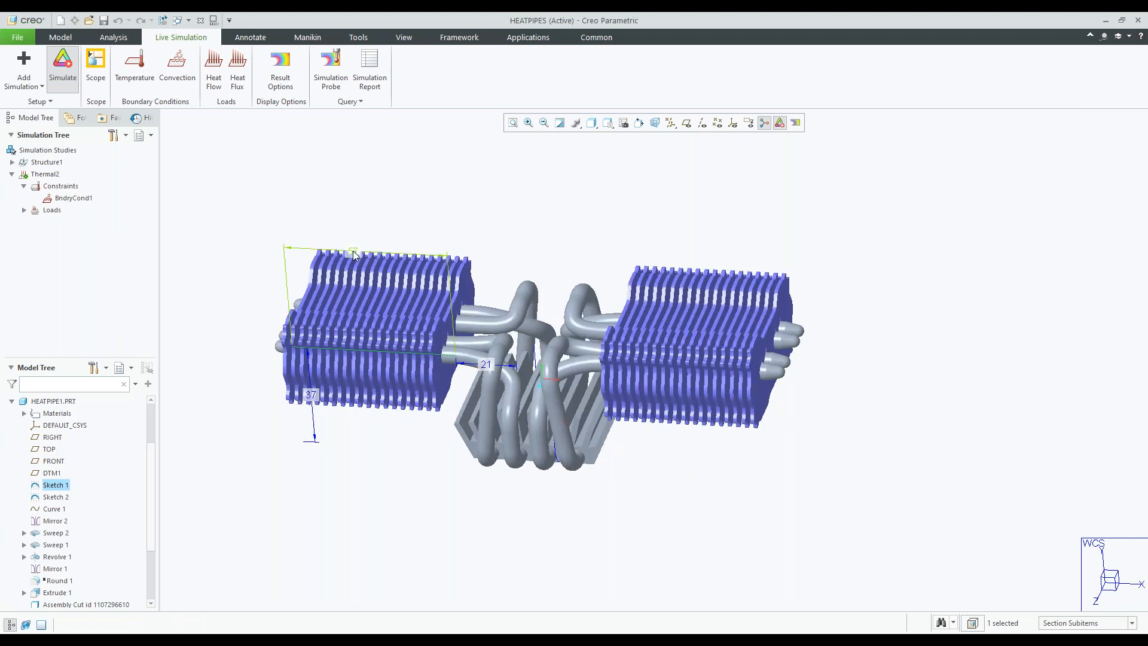
pyautogui.doubleClick(354, 251)
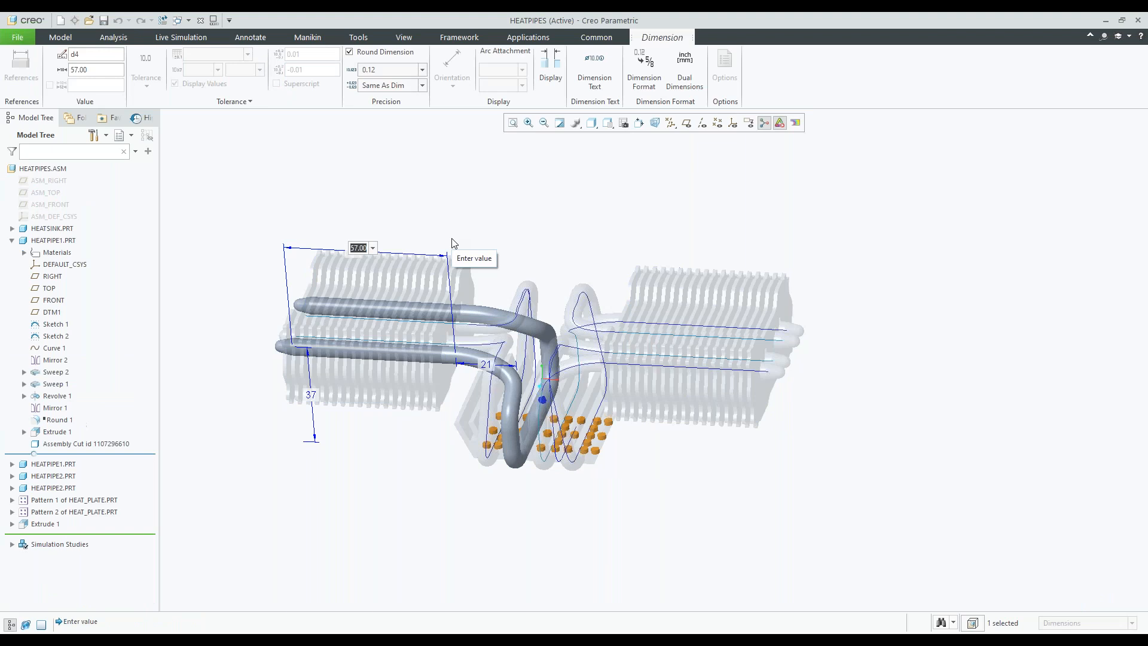
pyautogui.write('49')
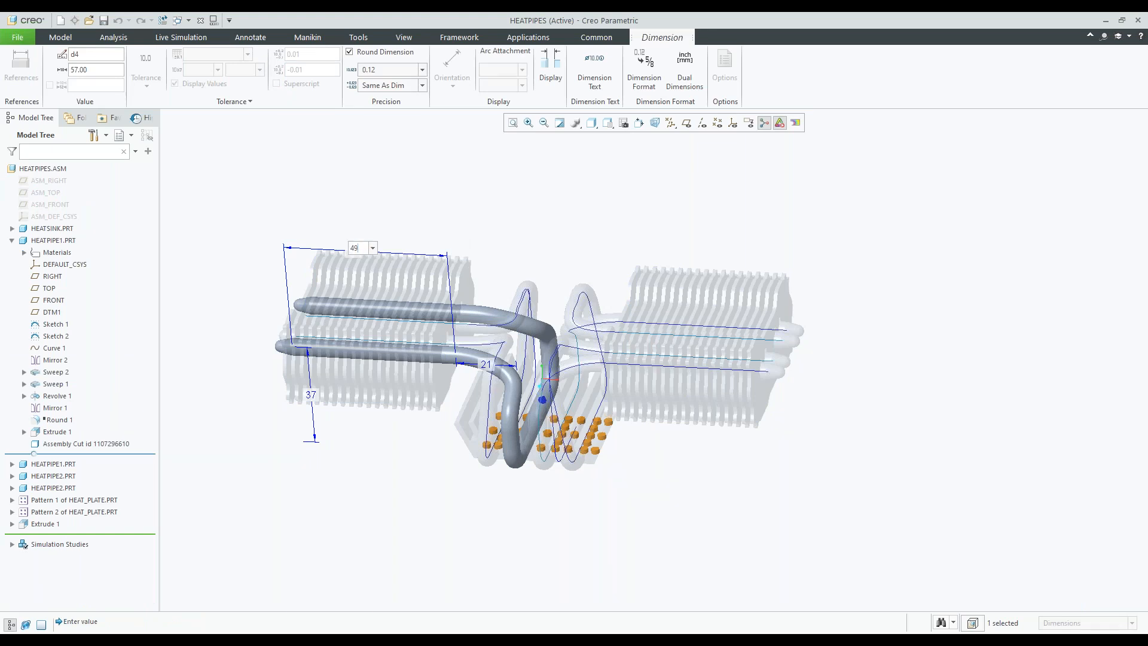
pyautogui.press('Return')
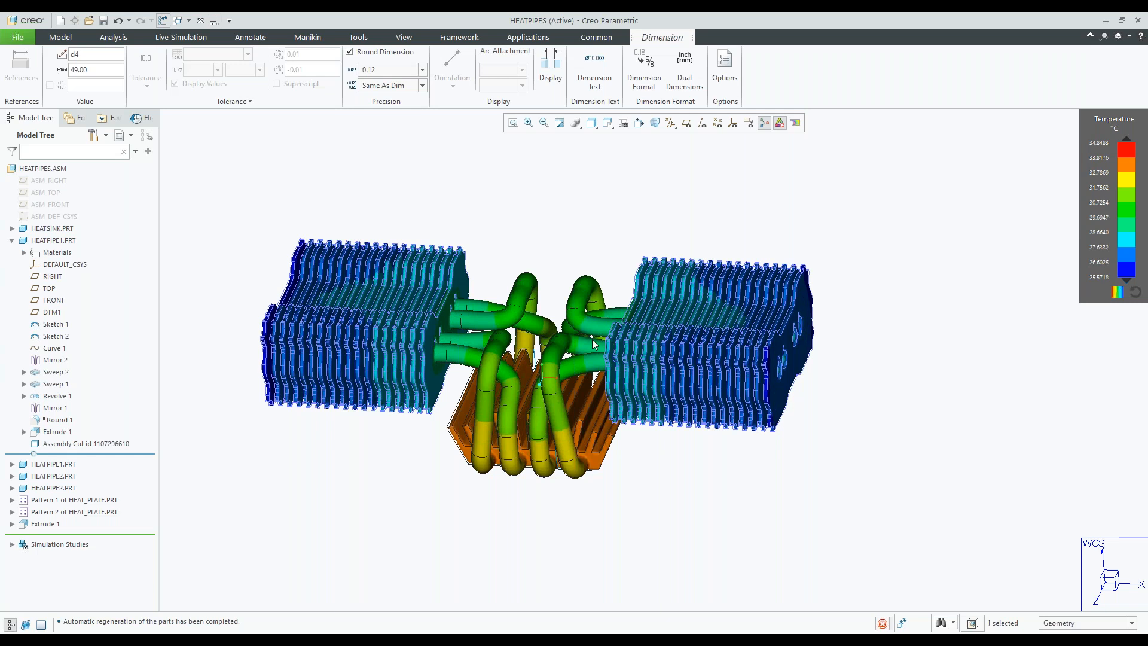
pyautogui.moveTo(592, 339); pyautogui.dragTo(582, 341, button='middle')
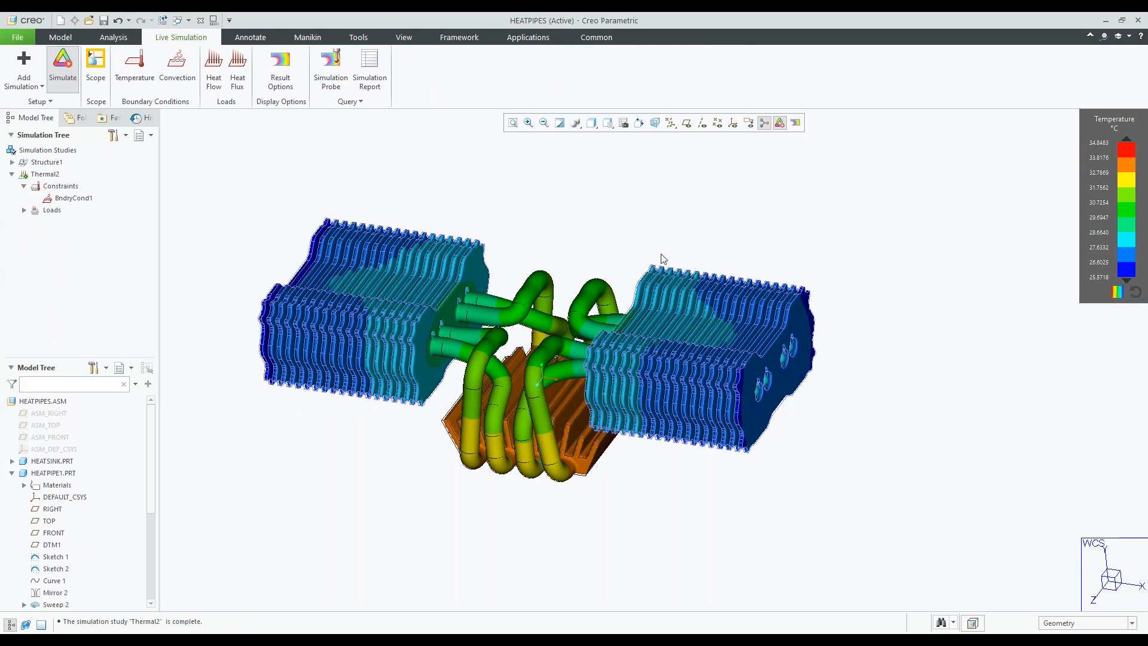
pyautogui.moveTo(635, 279)
pyautogui.mouseDown(button='middle')
pyautogui.moveTo(649, 276)
pyautogui.moveTo(622, 279)
pyautogui.mouseUp(button='middle')
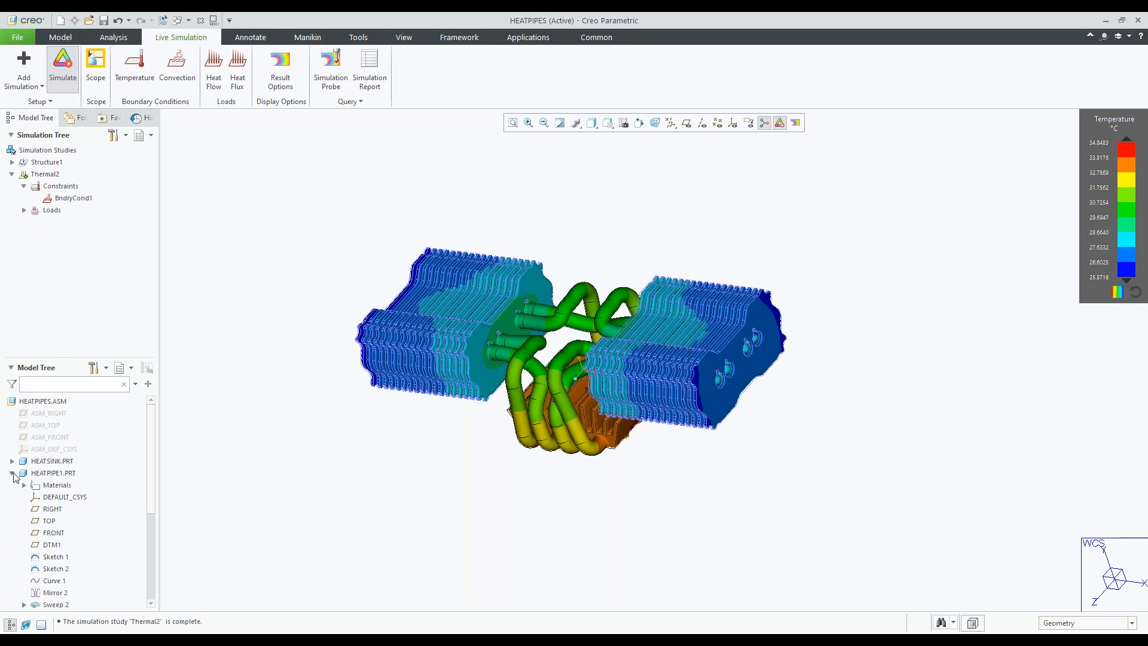
# Set Pattern 1 of HEAT_PLATE to 8 components with a spacing of 6 and regenerate the assembly
pyautogui.click(12, 473)
pyautogui.click(72, 525)
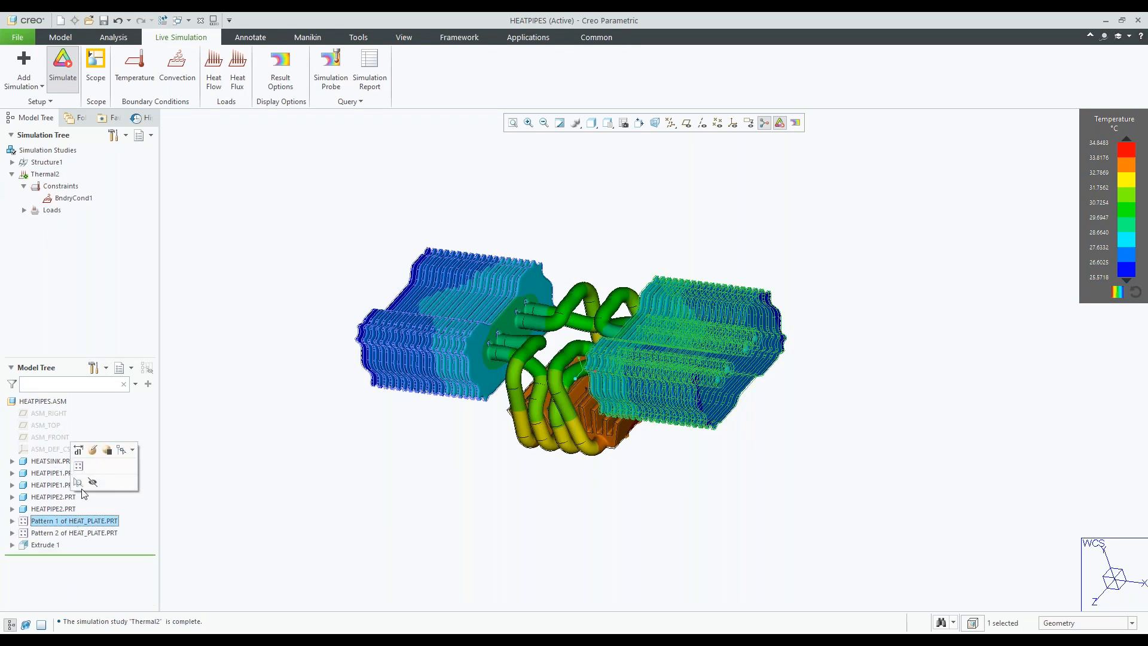
pyautogui.click(78, 450)
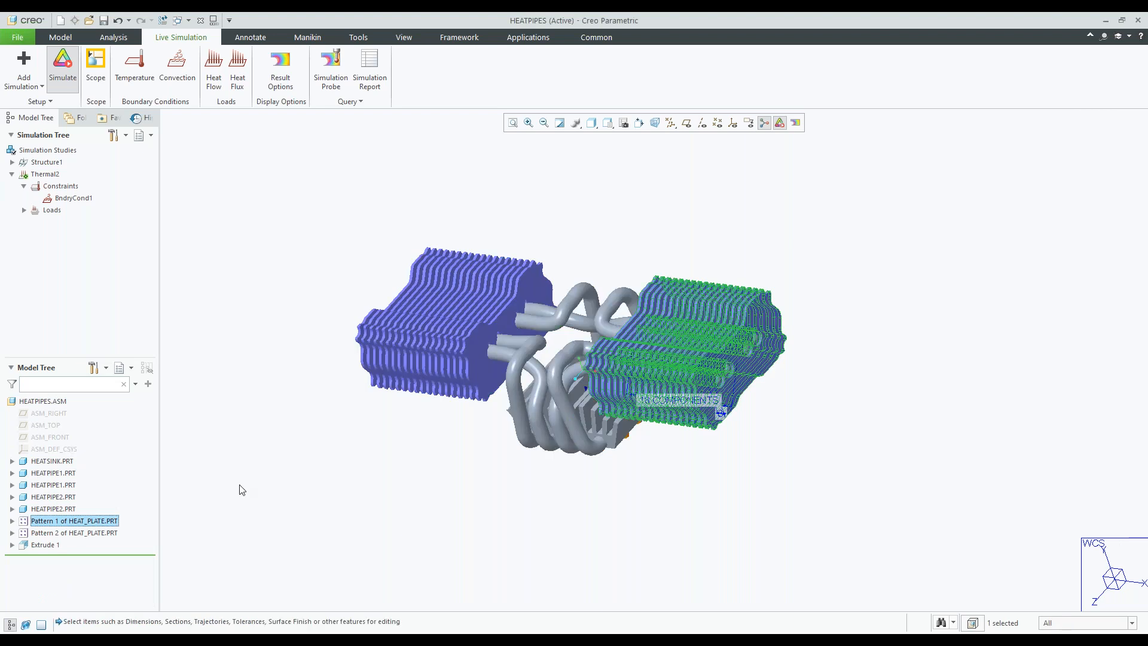
pyautogui.click(655, 403)
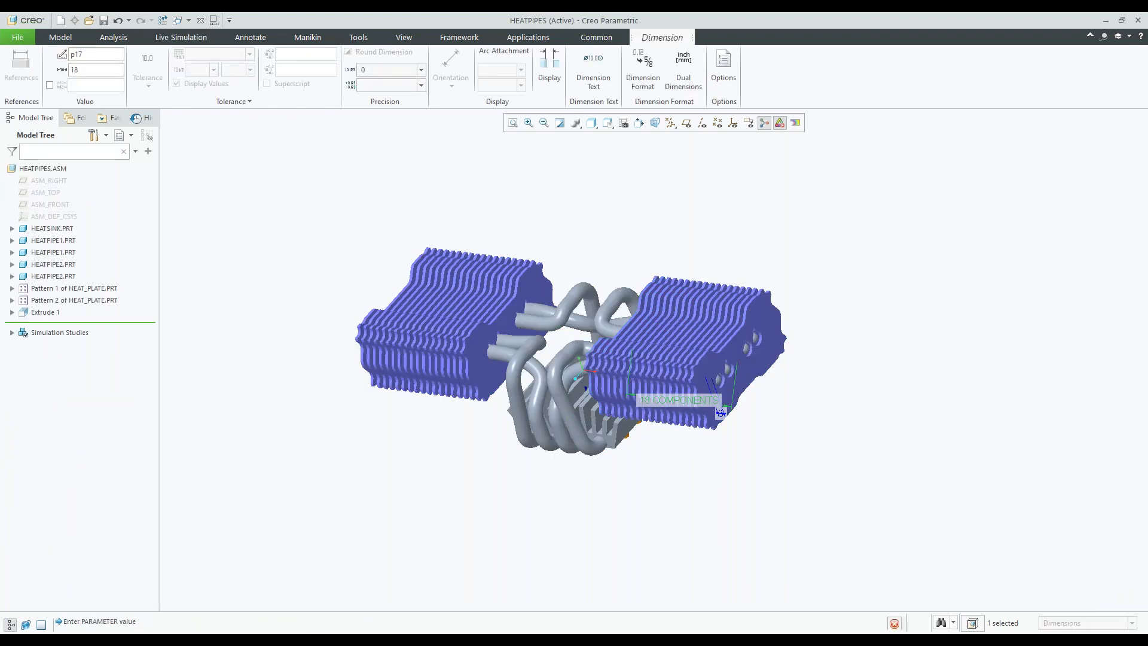
pyautogui.doubleClick(719, 413)
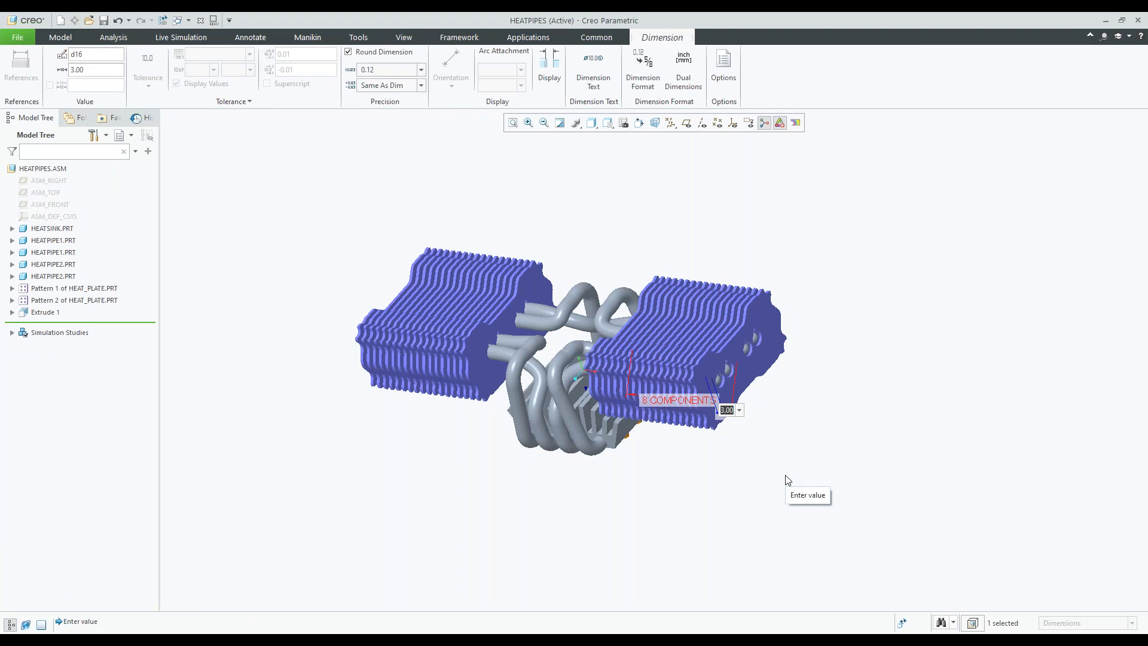
pyautogui.press('Return')
pyautogui.hotkey('ctrl', 'g')
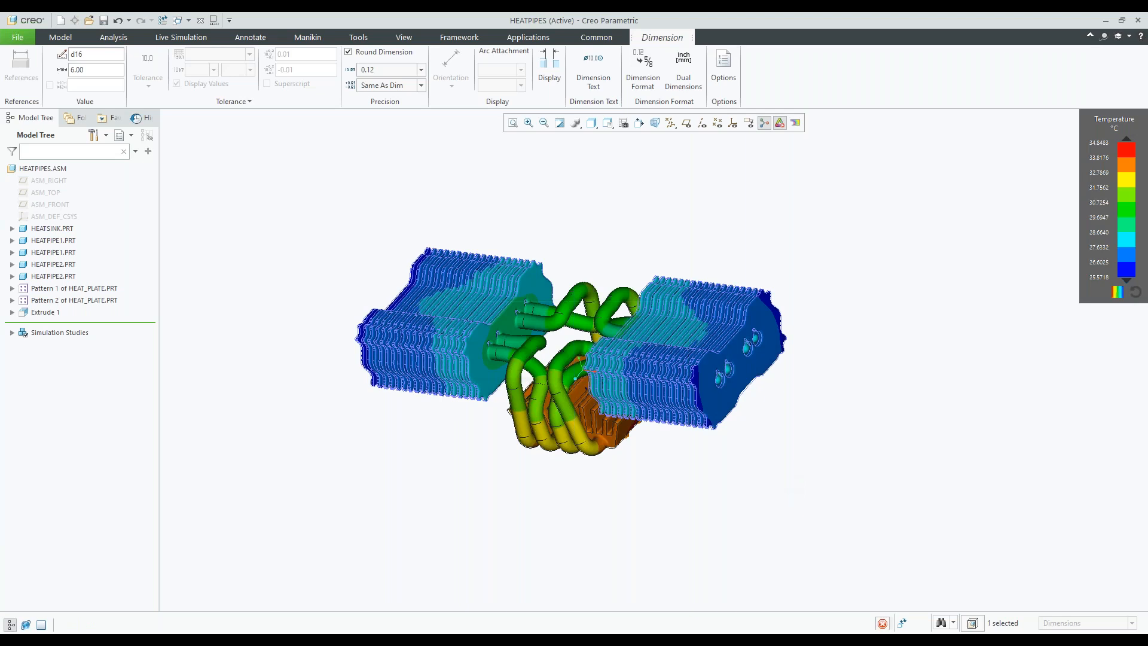
pyautogui.click(769, 468)
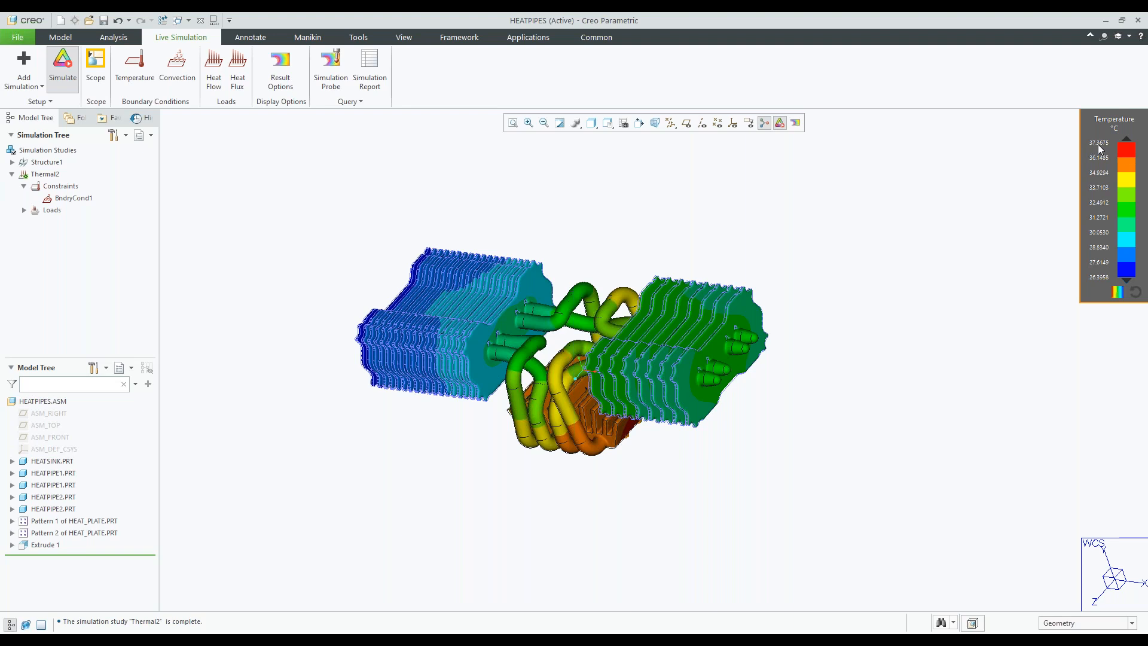
# Set Pattern 2 of HEAT_PLATE to 8 components with a spacing of 6 and regenerate the assembly
pyautogui.moveTo(721, 295); pyautogui.dragTo(799, 292, button='middle')
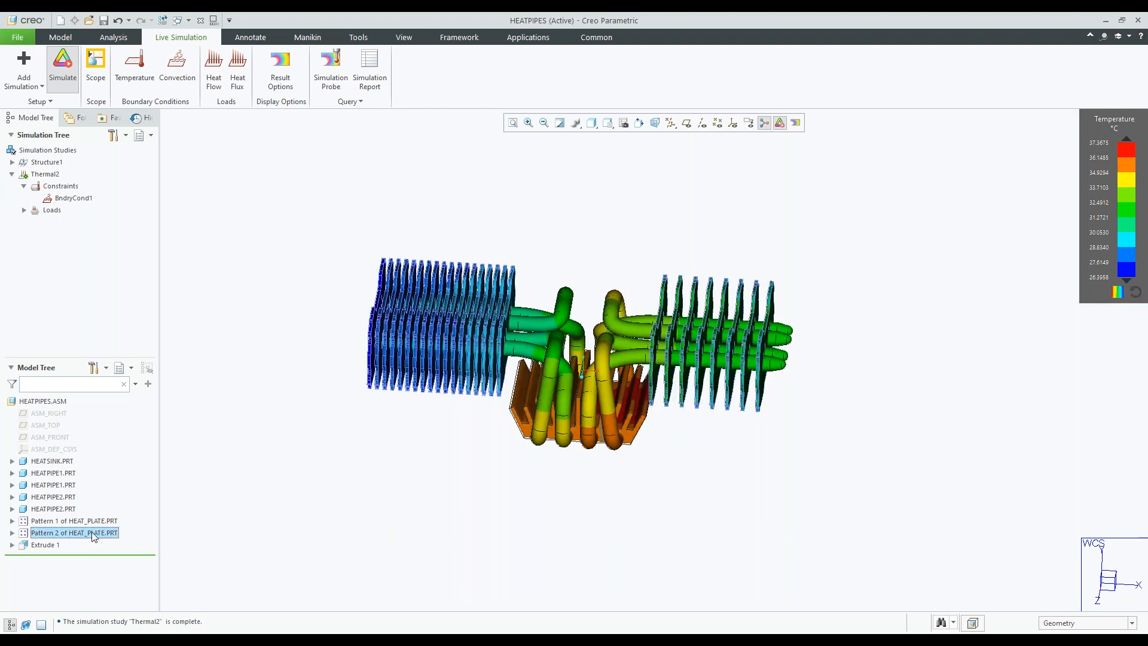
pyautogui.click(93, 534)
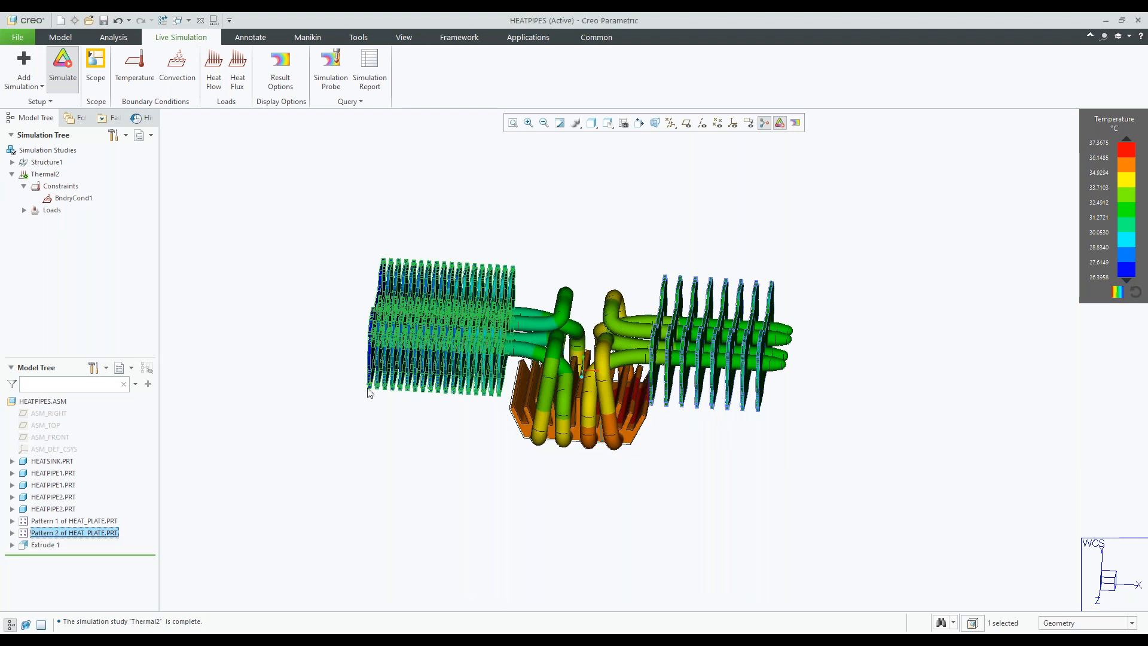
pyautogui.moveTo(370, 395)
pyautogui.mouseDown(button='middle')
pyautogui.moveTo(389, 398)
pyautogui.moveTo(386, 432)
pyautogui.mouseUp(button='middle')
pyautogui.click(51, 536)
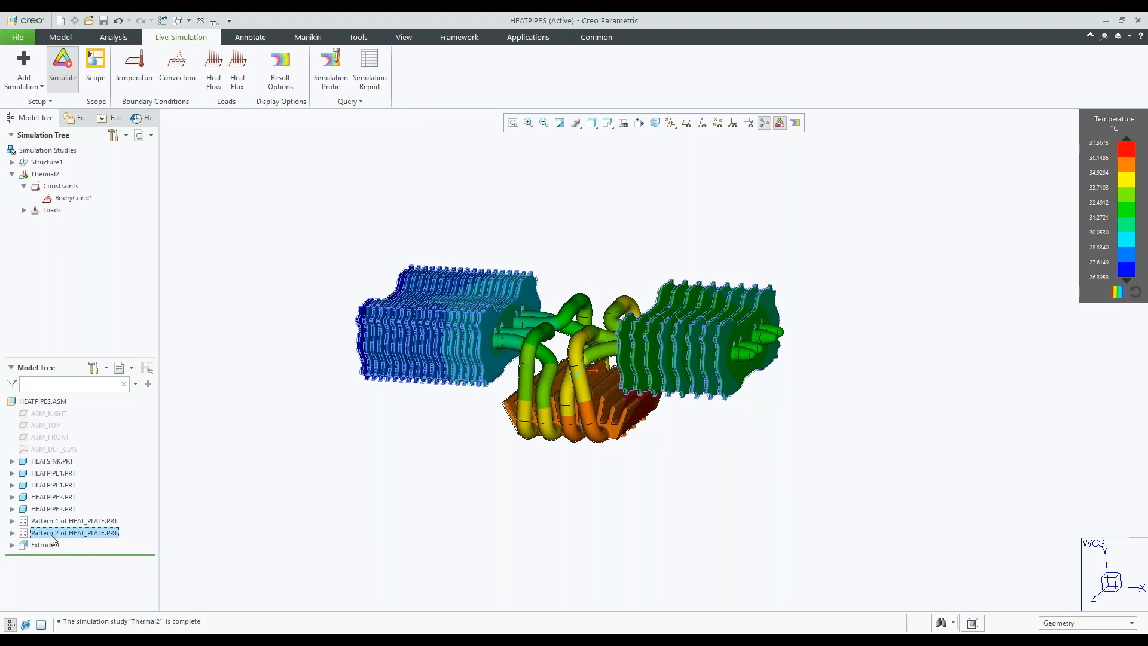
pyautogui.click(51, 534)
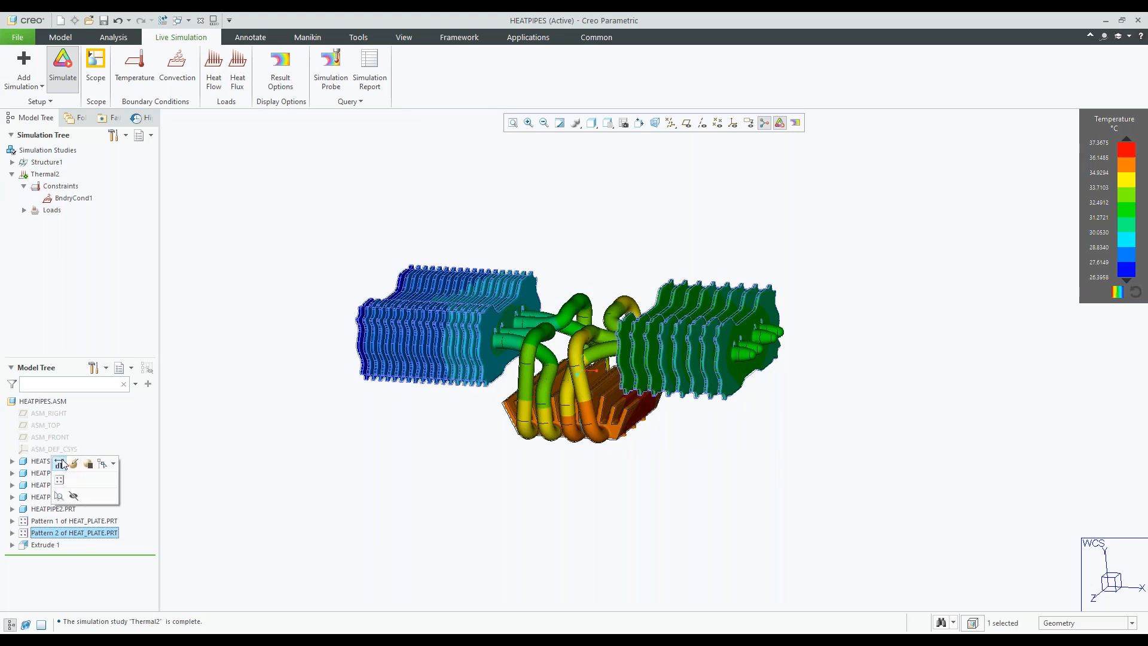
pyautogui.click(60, 463)
pyautogui.doubleClick(416, 284)
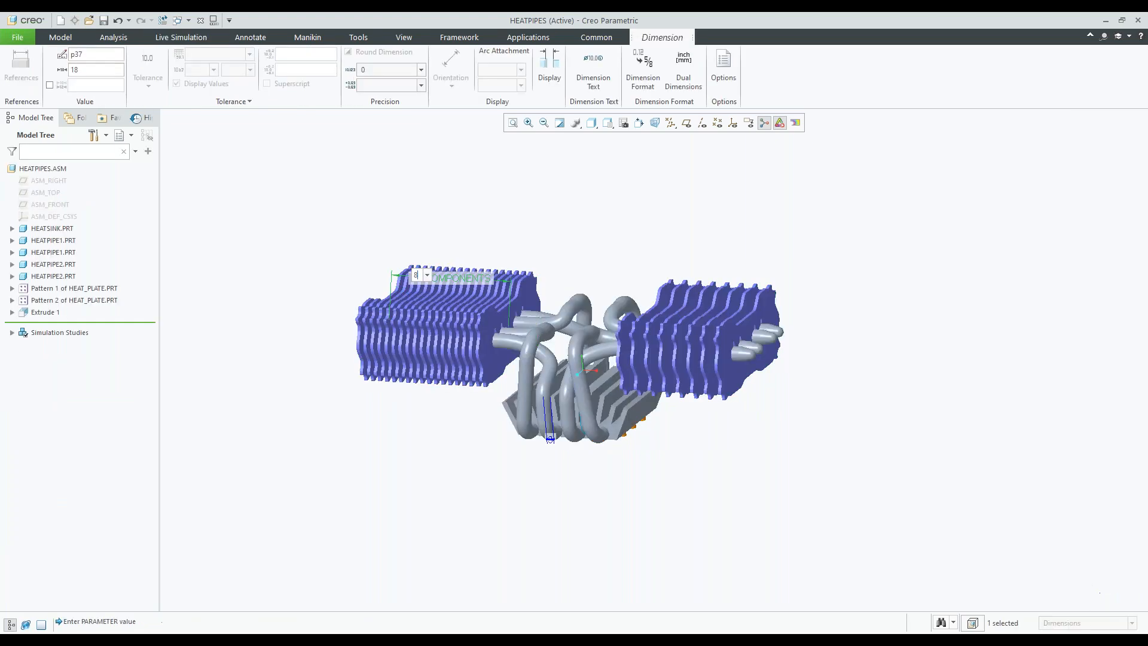
pyautogui.write('8')
pyautogui.press('Return')
pyautogui.doubleClick(551, 441)
pyautogui.write('6')
pyautogui.press('Return')
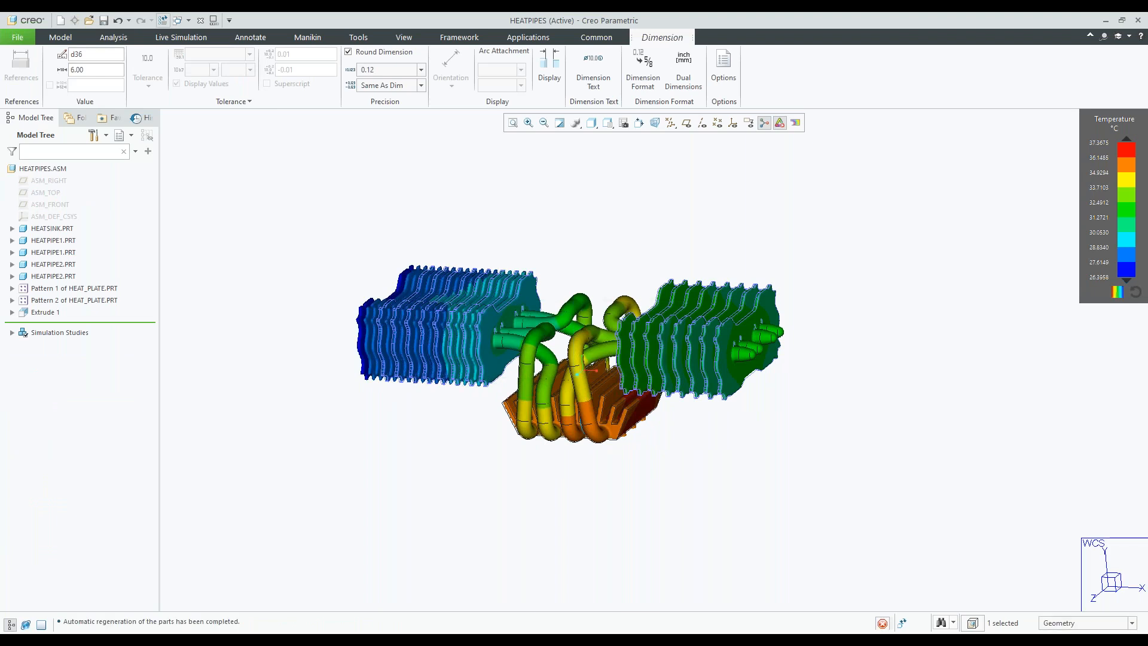
pyautogui.click(561, 464)
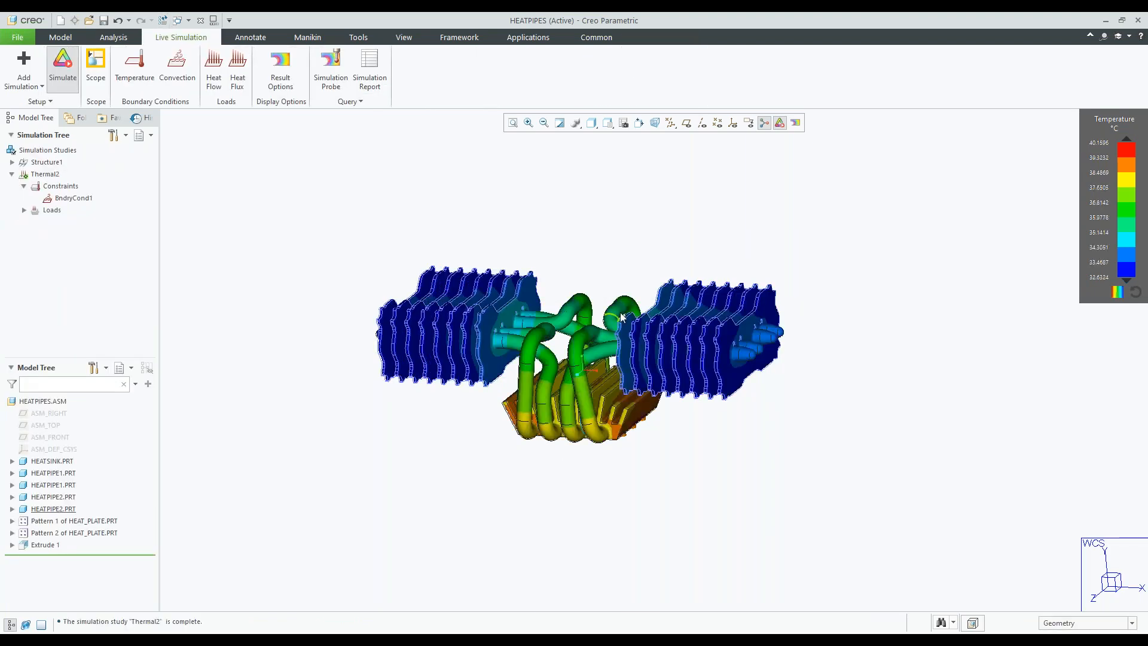
# Change Pattern 1 of HEAT_PLATE to 12 components with a spacing of 4 and regenerate the assembly
pyautogui.moveTo(677, 358); pyautogui.dragTo(677, 393, button='middle')
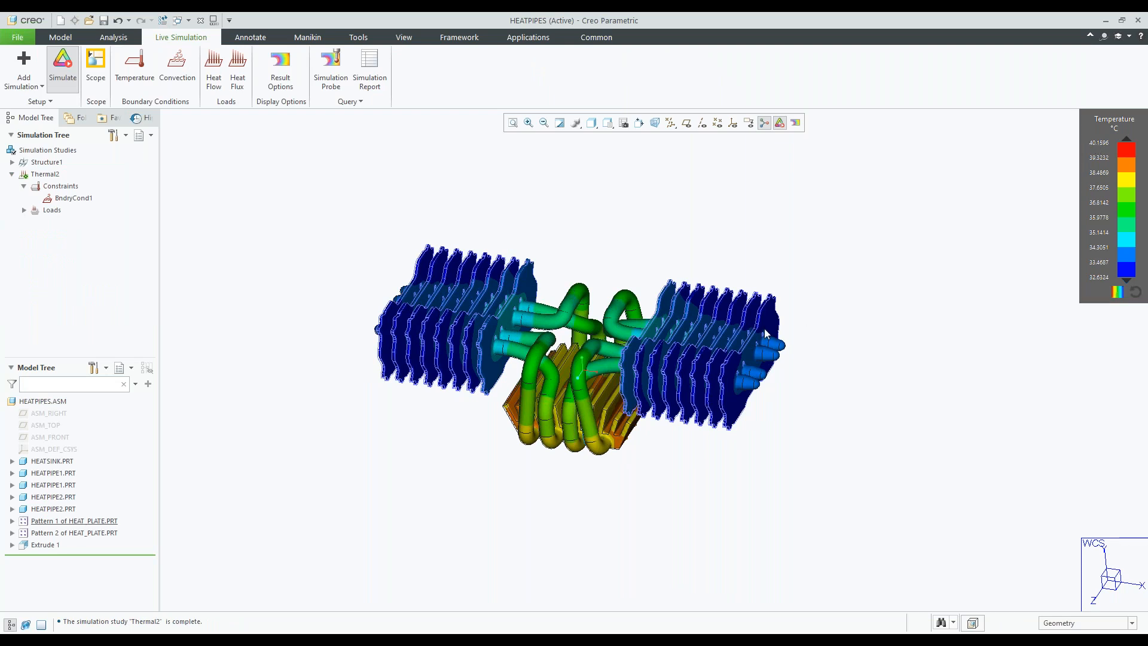
pyautogui.moveTo(767, 339)
pyautogui.mouseDown(button='middle')
pyautogui.moveTo(828, 336)
pyautogui.moveTo(768, 335)
pyautogui.mouseUp(button='middle')
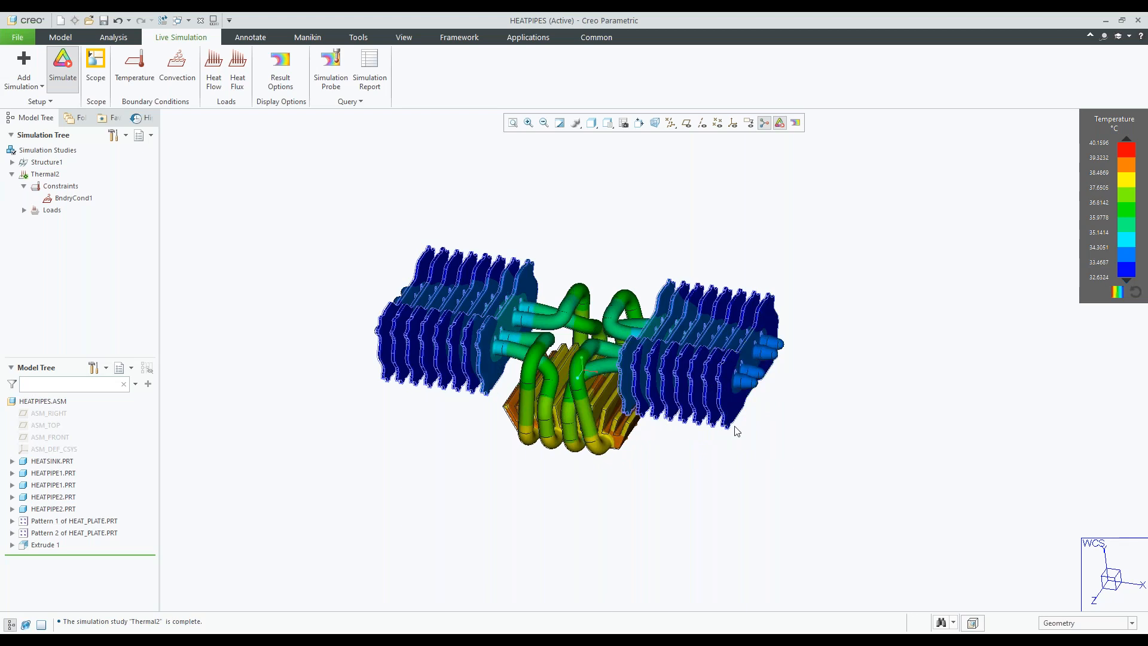
pyautogui.click(74, 521)
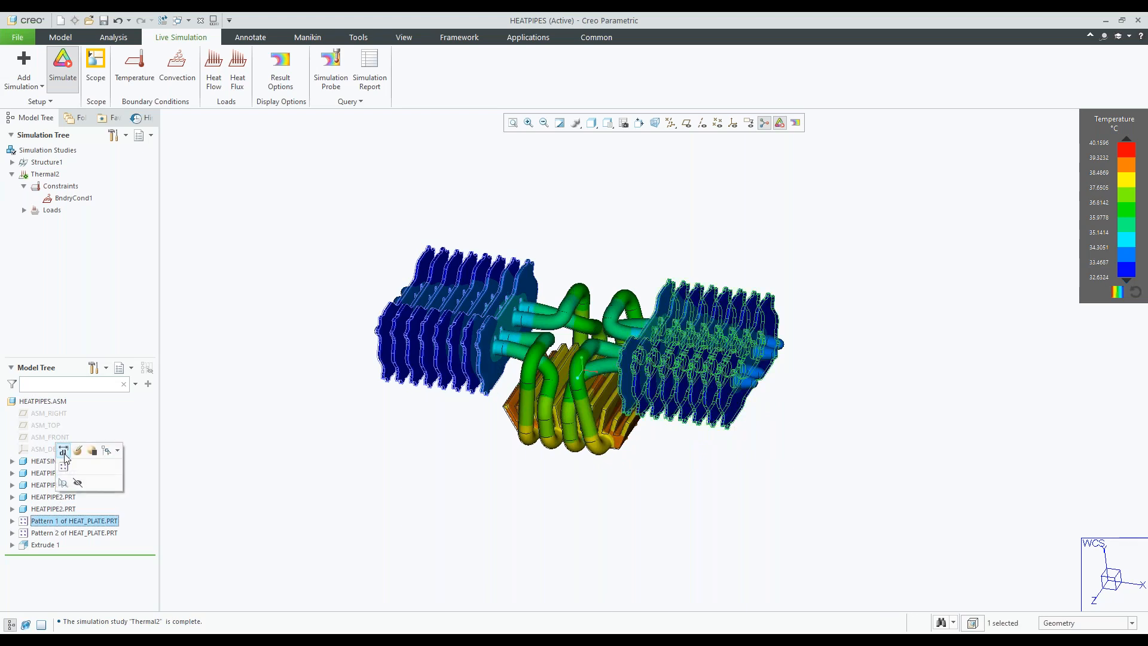
pyautogui.click(65, 455)
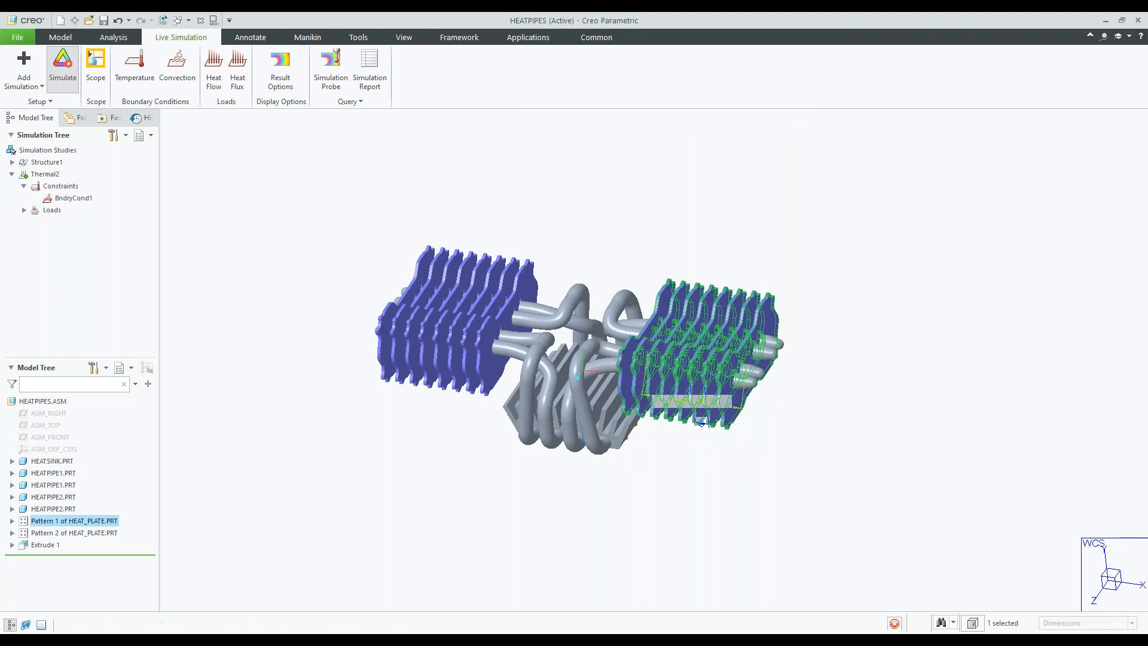
pyautogui.doubleClick(688, 402)
pyautogui.write('12')
pyautogui.press('Return')
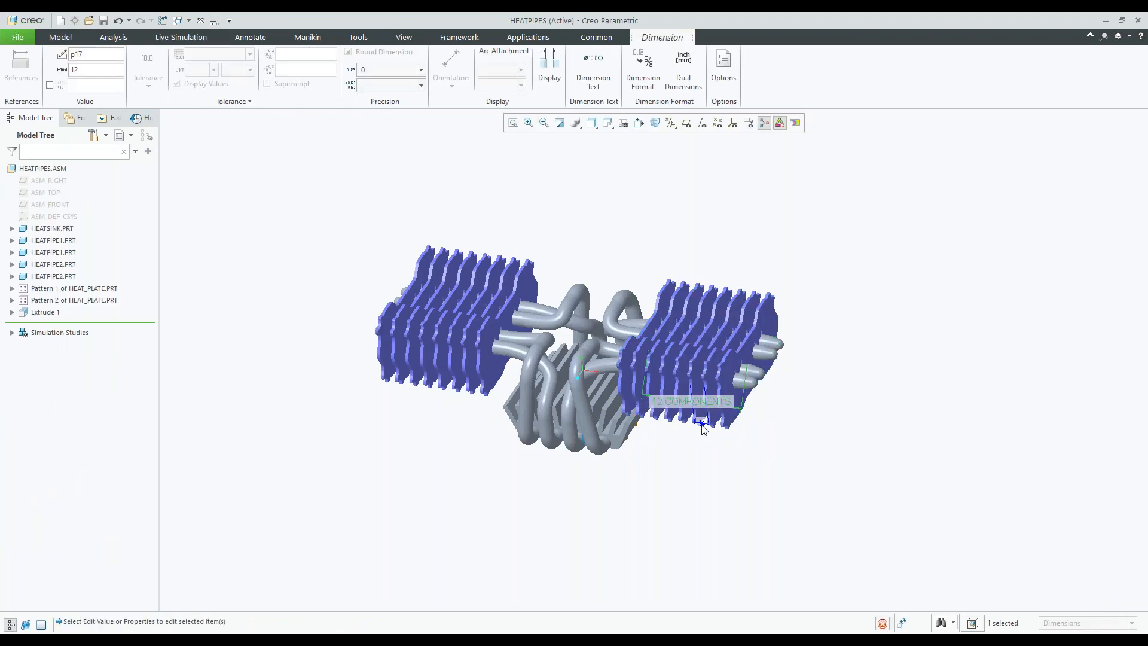
pyautogui.click(704, 423)
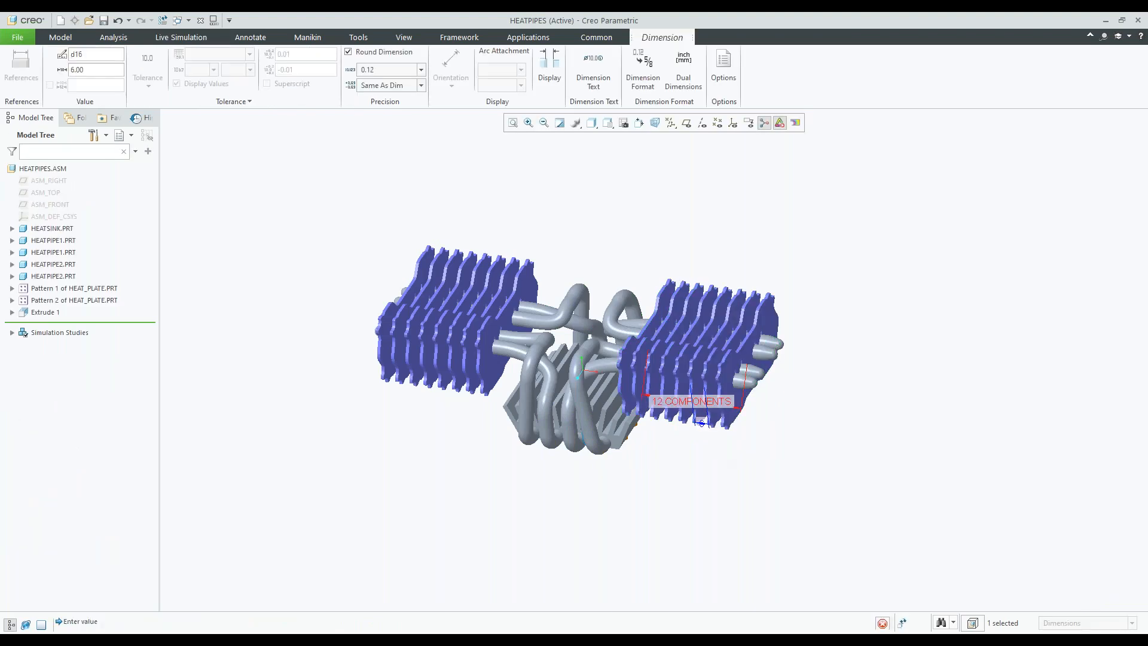
pyautogui.write('4')
pyautogui.press('Return')
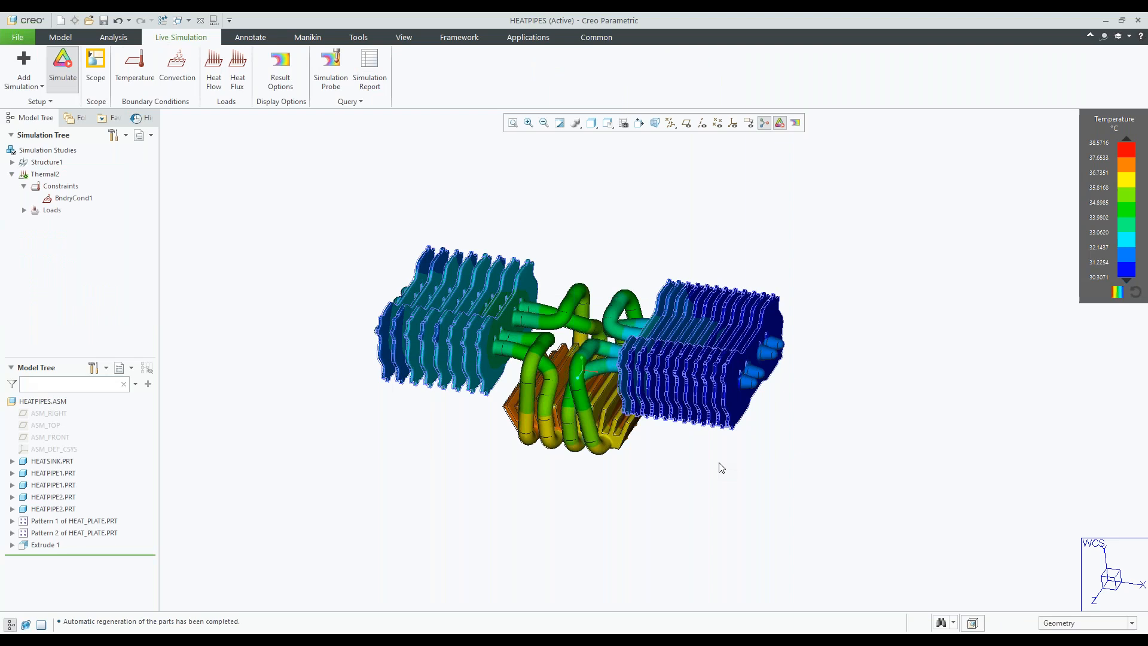
# Change Pattern 2 of HEAT_PLATE to 12 components with a spacing of 4 and regenerate the assembly
pyautogui.click(59, 533)
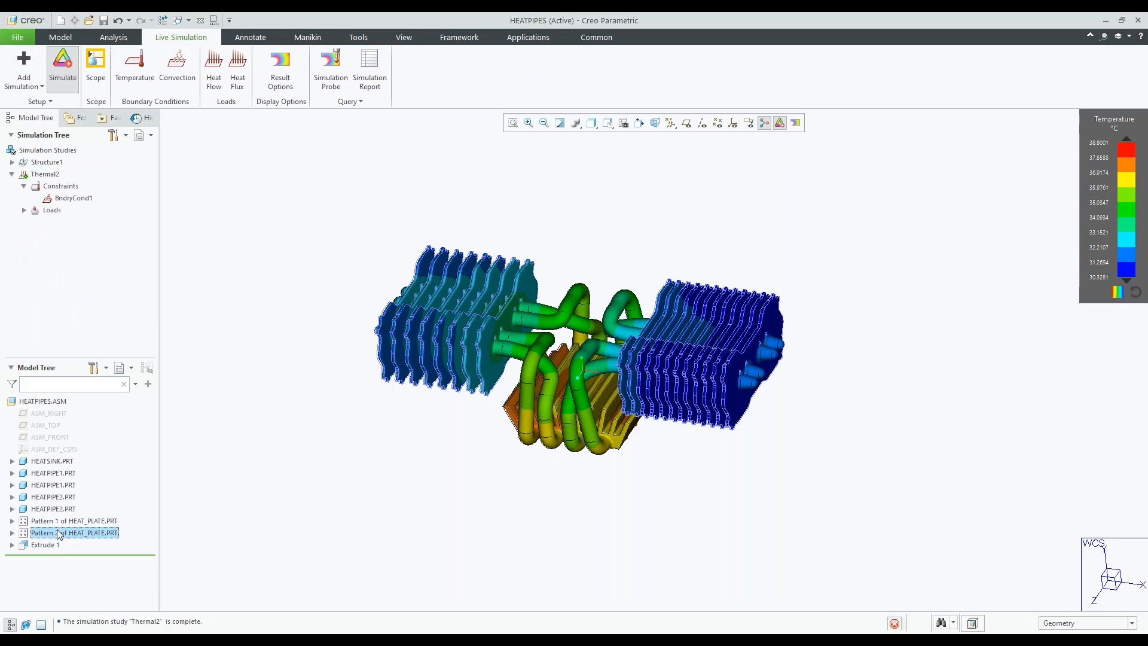
pyautogui.click(59, 533)
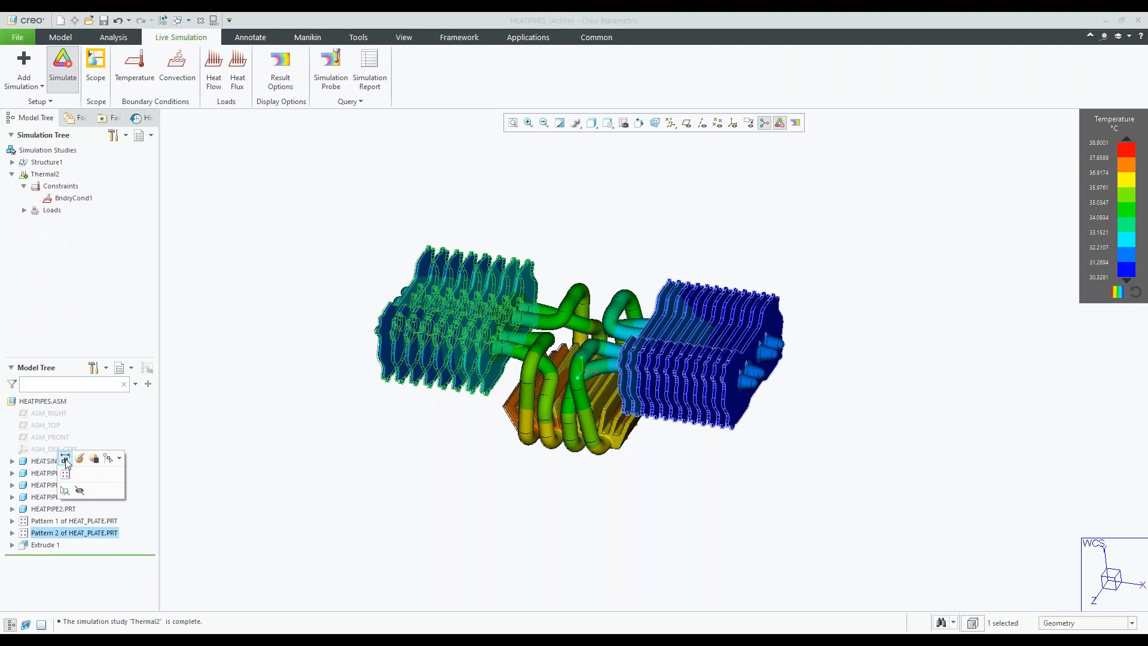
pyautogui.click(66, 459)
pyautogui.doubleClick(450, 274)
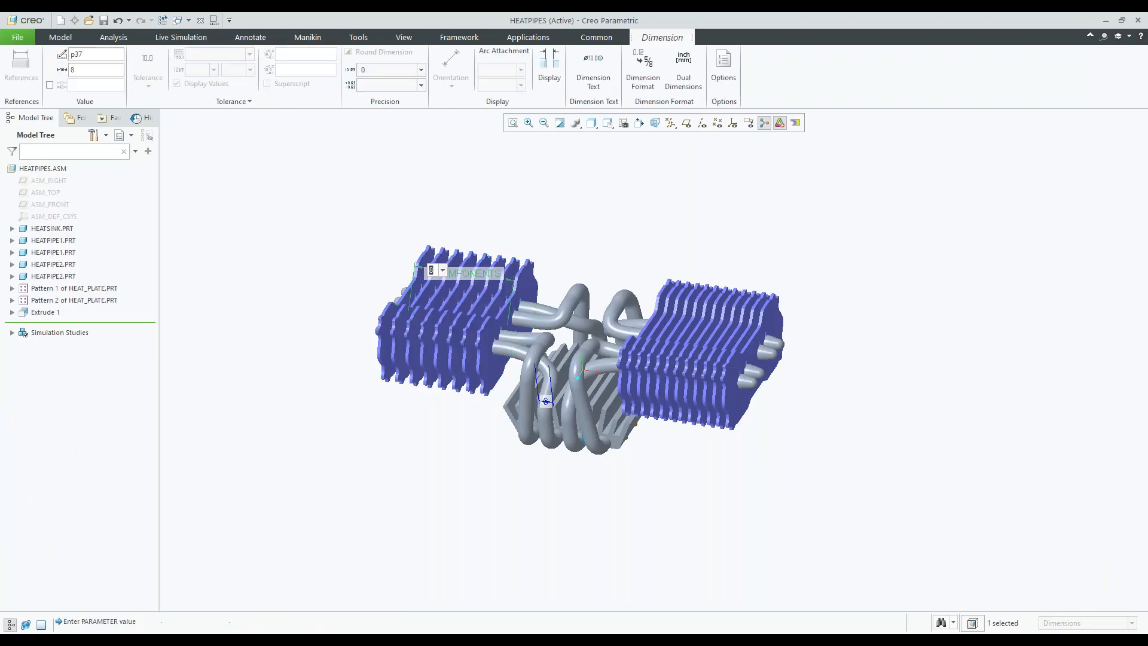
pyautogui.write('12')
pyautogui.press('Return')
pyautogui.doubleClick(546, 401)
pyautogui.write('4')
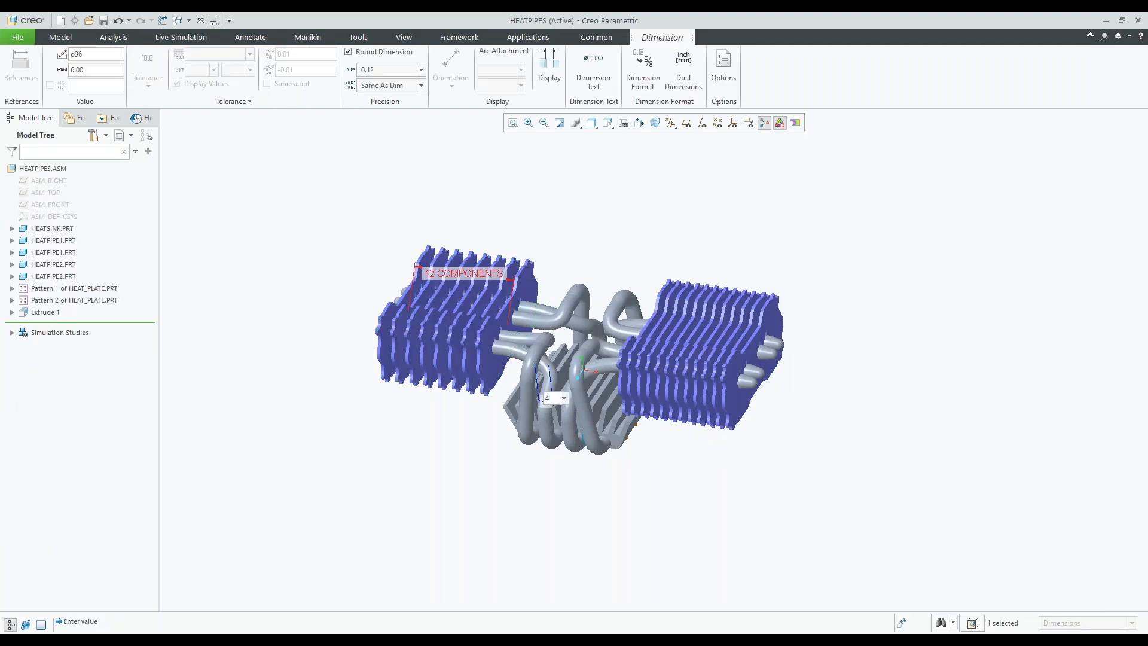
pyautogui.press('Return')
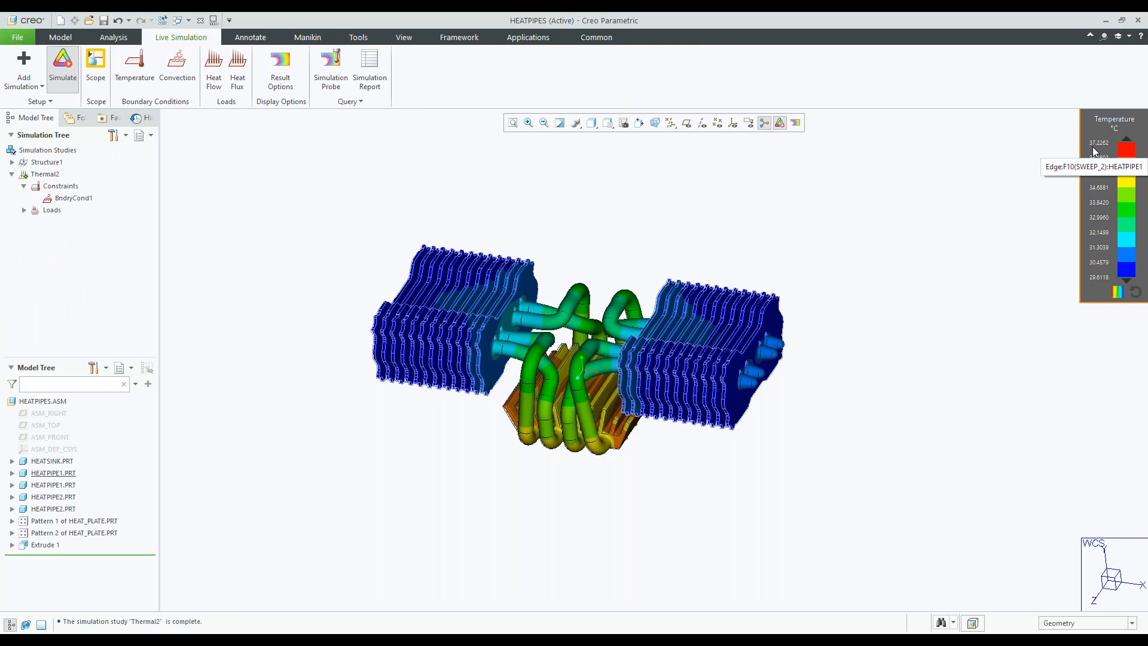
# Examine the updated temperature distribution across the heatsink, heat pipes and both fin plate stacks from several angles
pyautogui.moveTo(715, 318)
pyautogui.mouseDown(button='middle')
pyautogui.moveTo(731, 313)
pyautogui.moveTo(723, 339)
pyautogui.moveTo(551, 287)
pyautogui.moveTo(561, 267)
pyautogui.moveTo(551, 274)
pyautogui.mouseUp(button='middle')
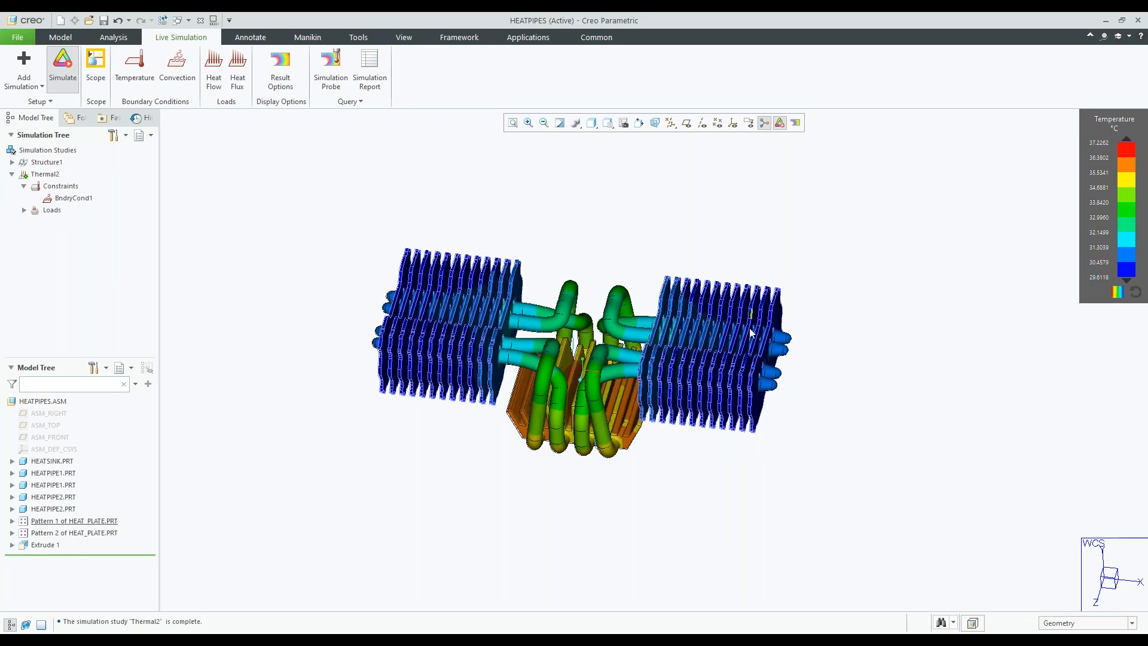
pyautogui.scroll(3, 751, 332)
pyautogui.scroll(-1, 715, 301)
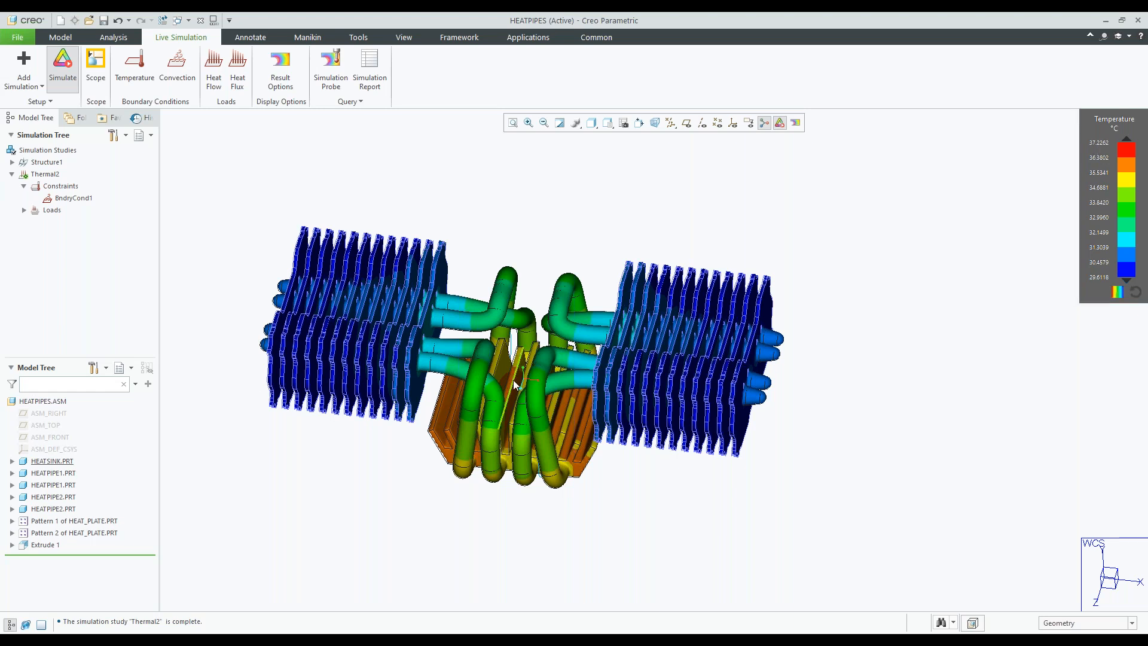
pyautogui.scroll(-2, 514, 380)
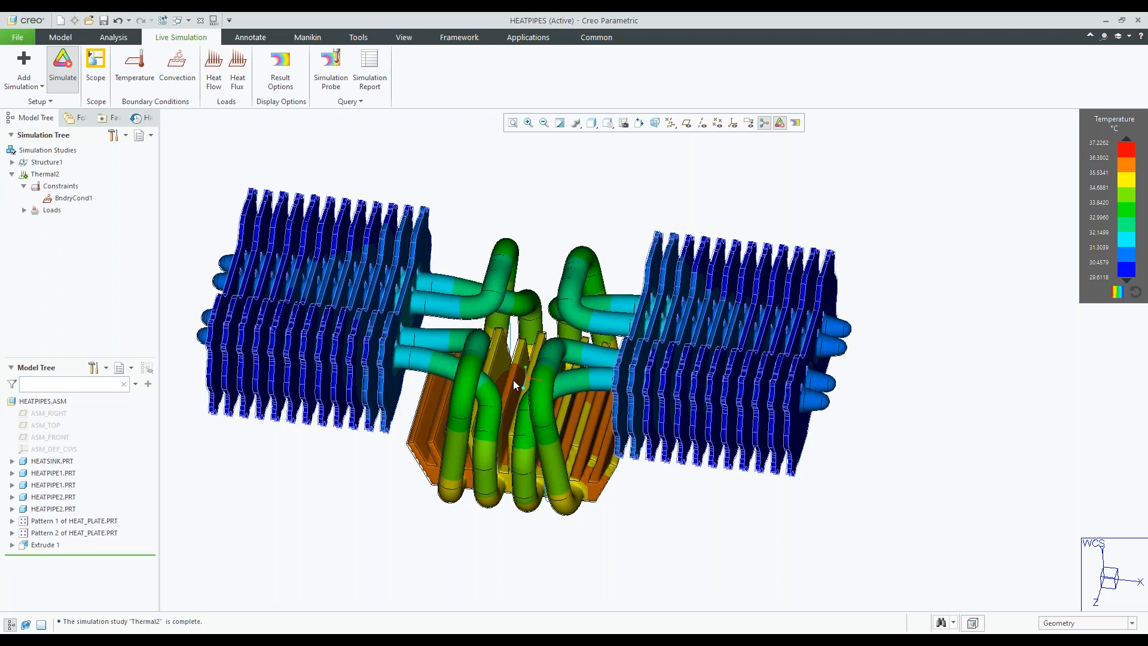
pyautogui.scroll(-3, 514, 382)
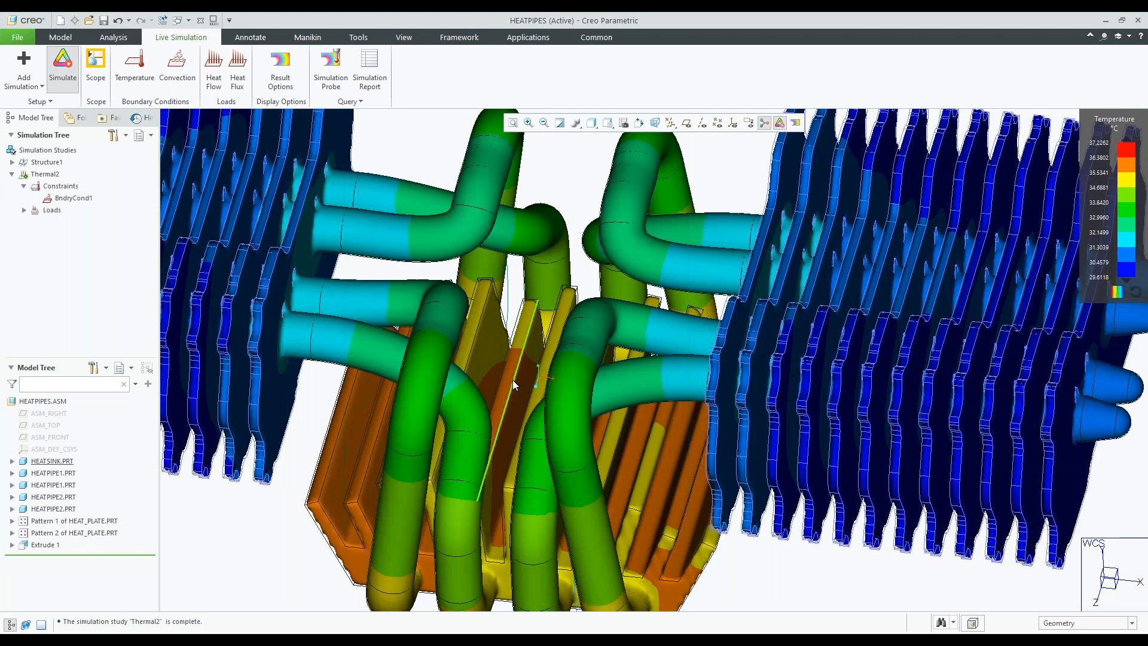
pyautogui.moveTo(513, 381); pyautogui.dragTo(564, 392, button='middle')
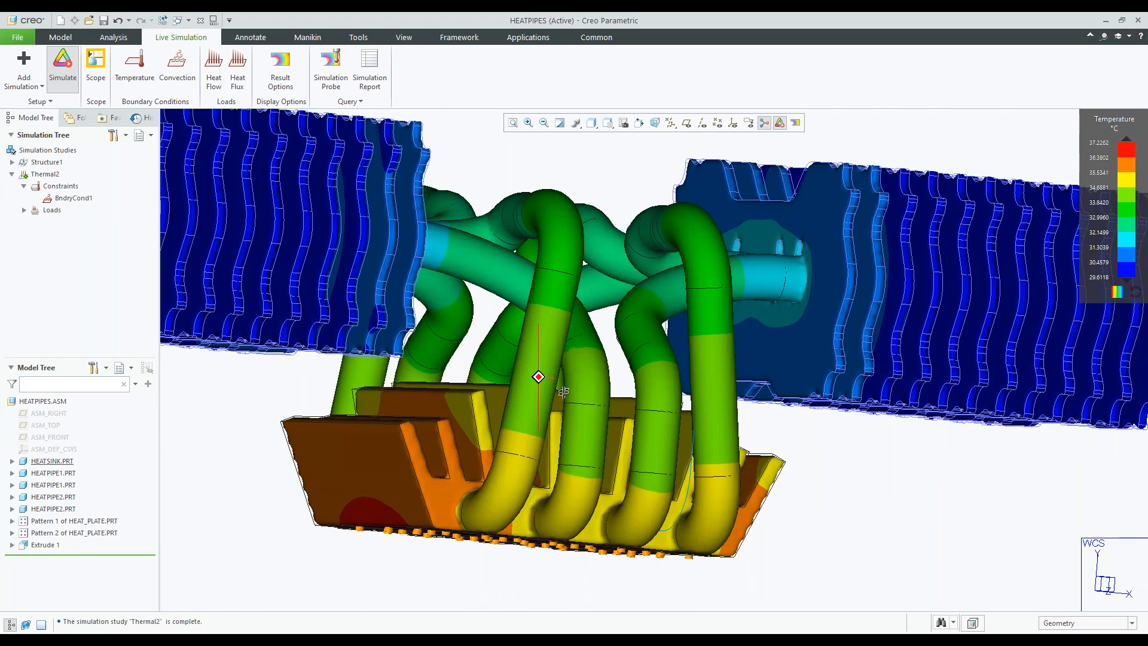
pyautogui.moveTo(564, 392); pyautogui.dragTo(594, 379, button='middle')
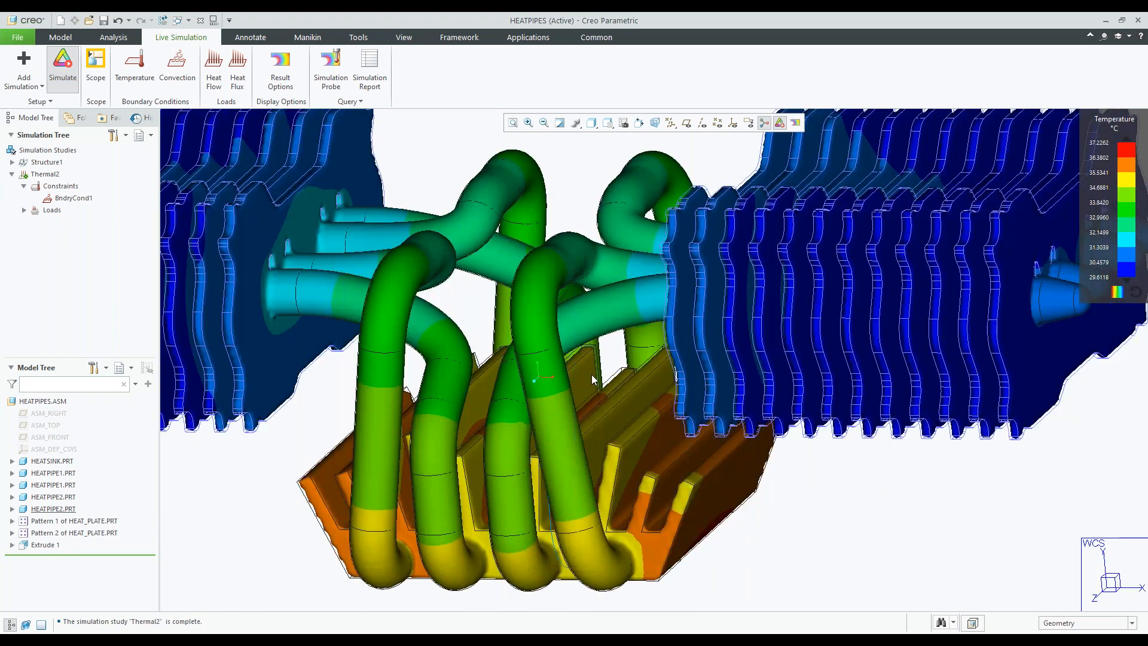
pyautogui.scroll(-5, 724, 265)
pyautogui.moveTo(737, 255)
pyautogui.mouseDown(button='middle')
pyautogui.moveTo(741, 276)
pyautogui.moveTo(729, 275)
pyautogui.mouseUp(button='middle')
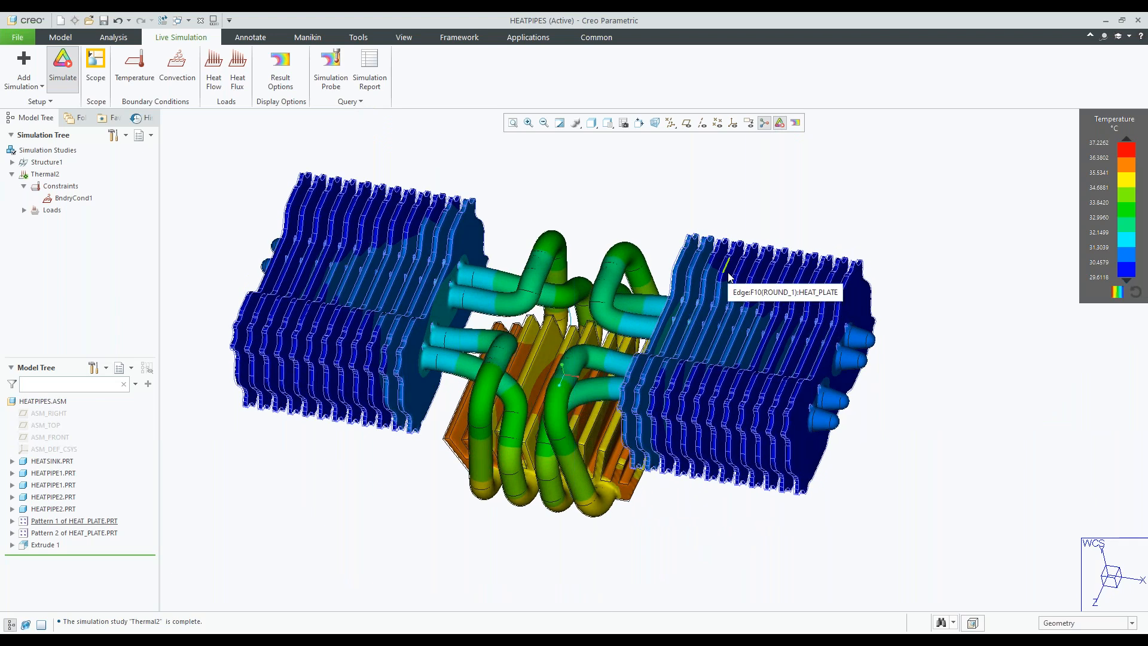